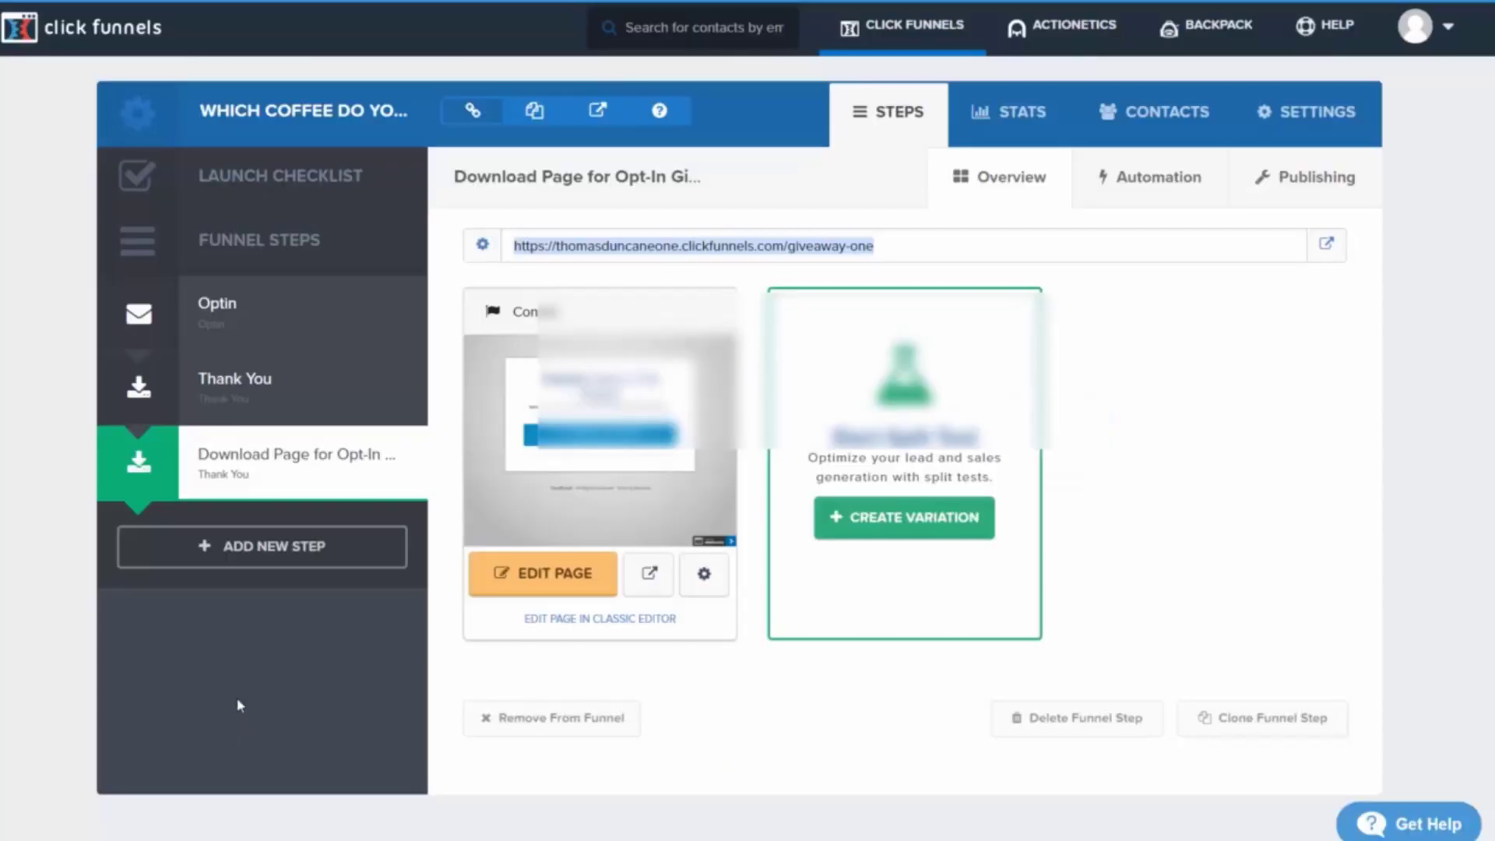
# Add a funnel step named Sales Page with path Buy Great Coffee and apply the Skinny VSL sales page template
pyautogui.click(239, 546)
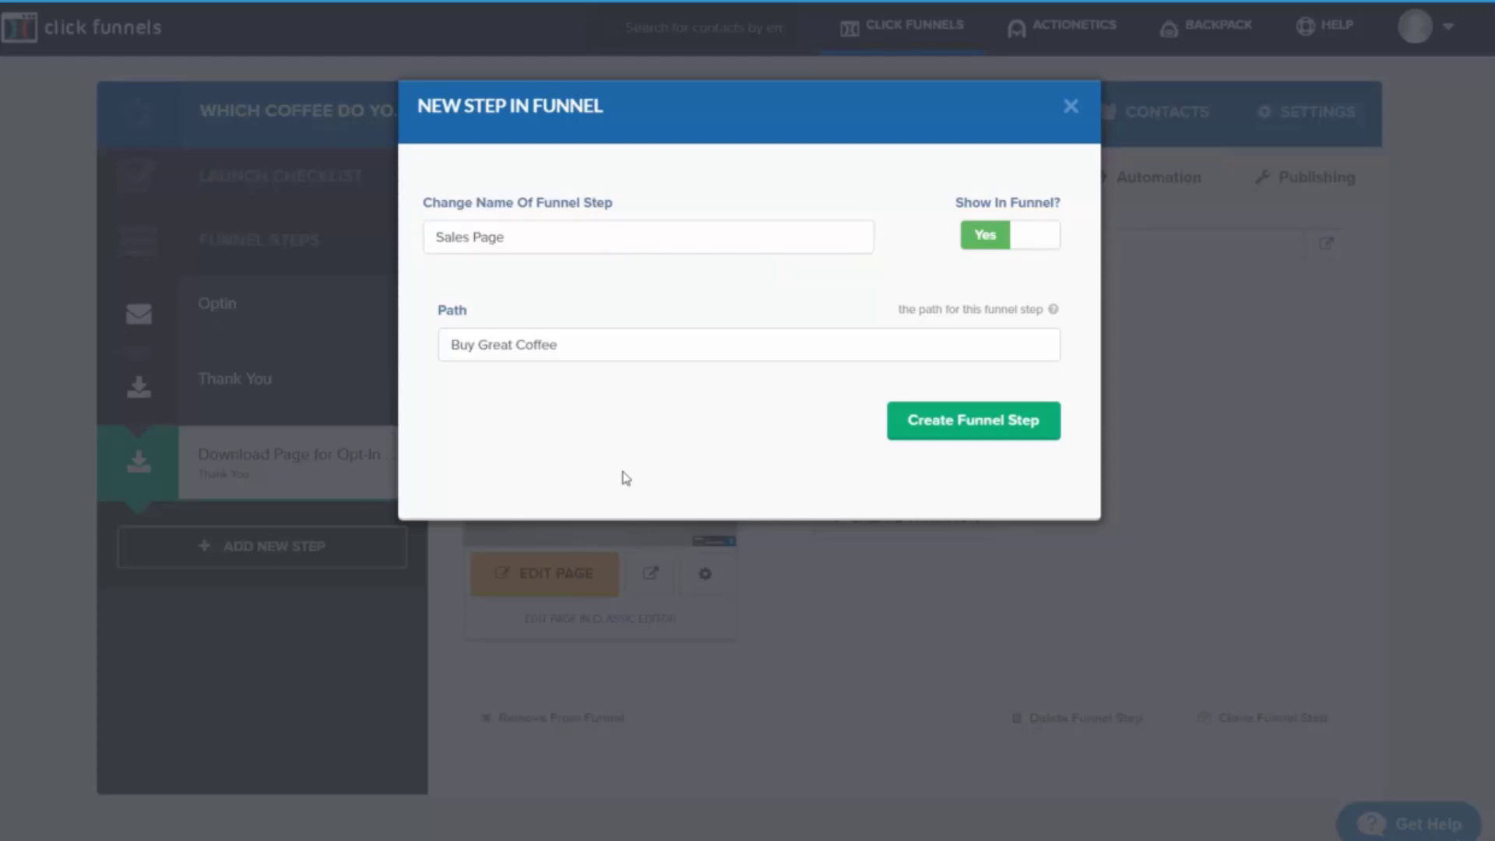
pyautogui.click(977, 426)
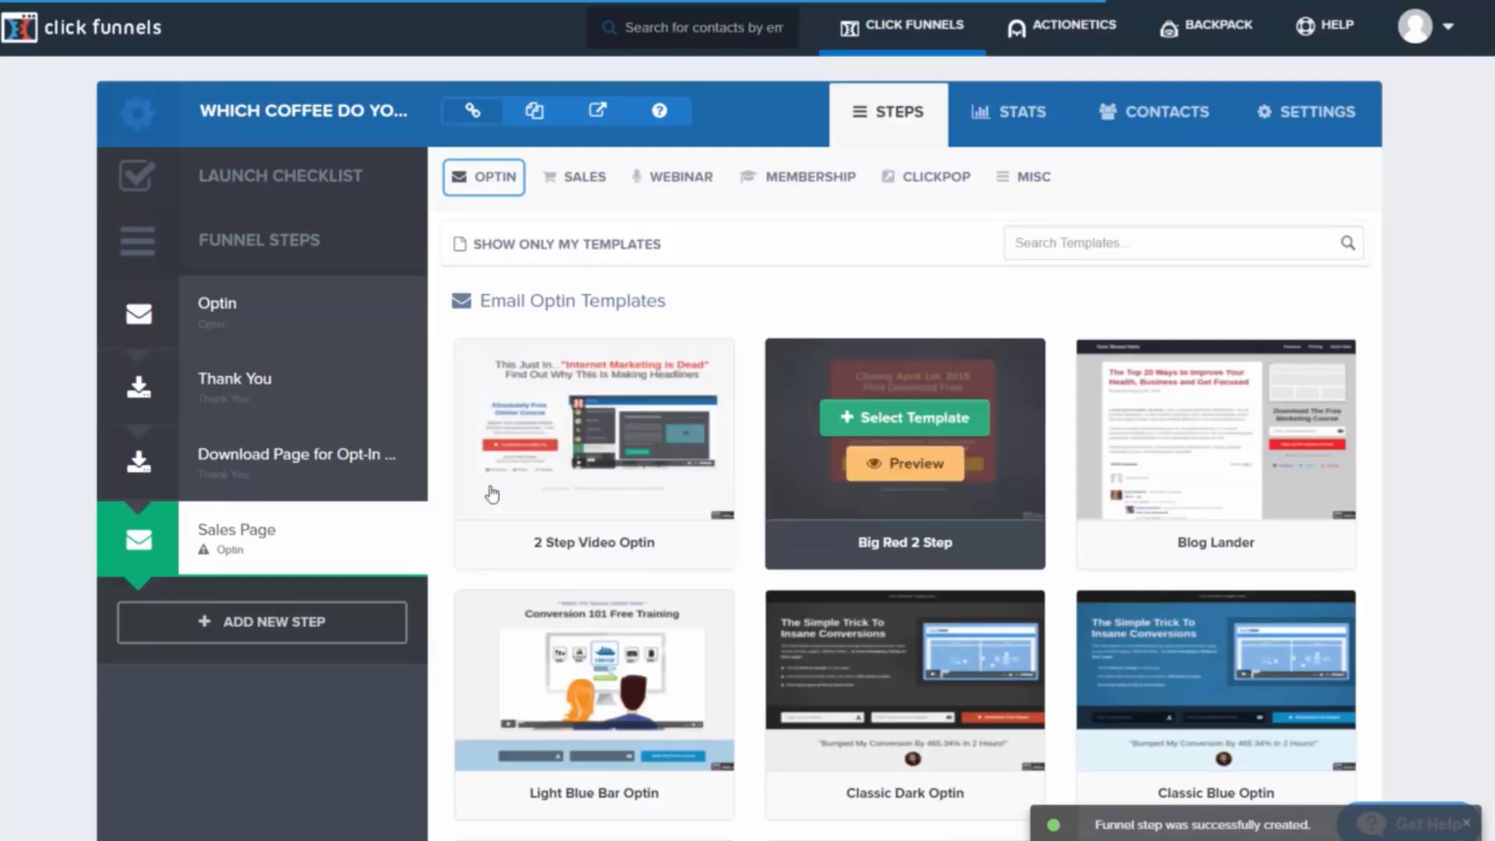
pyautogui.click(583, 178)
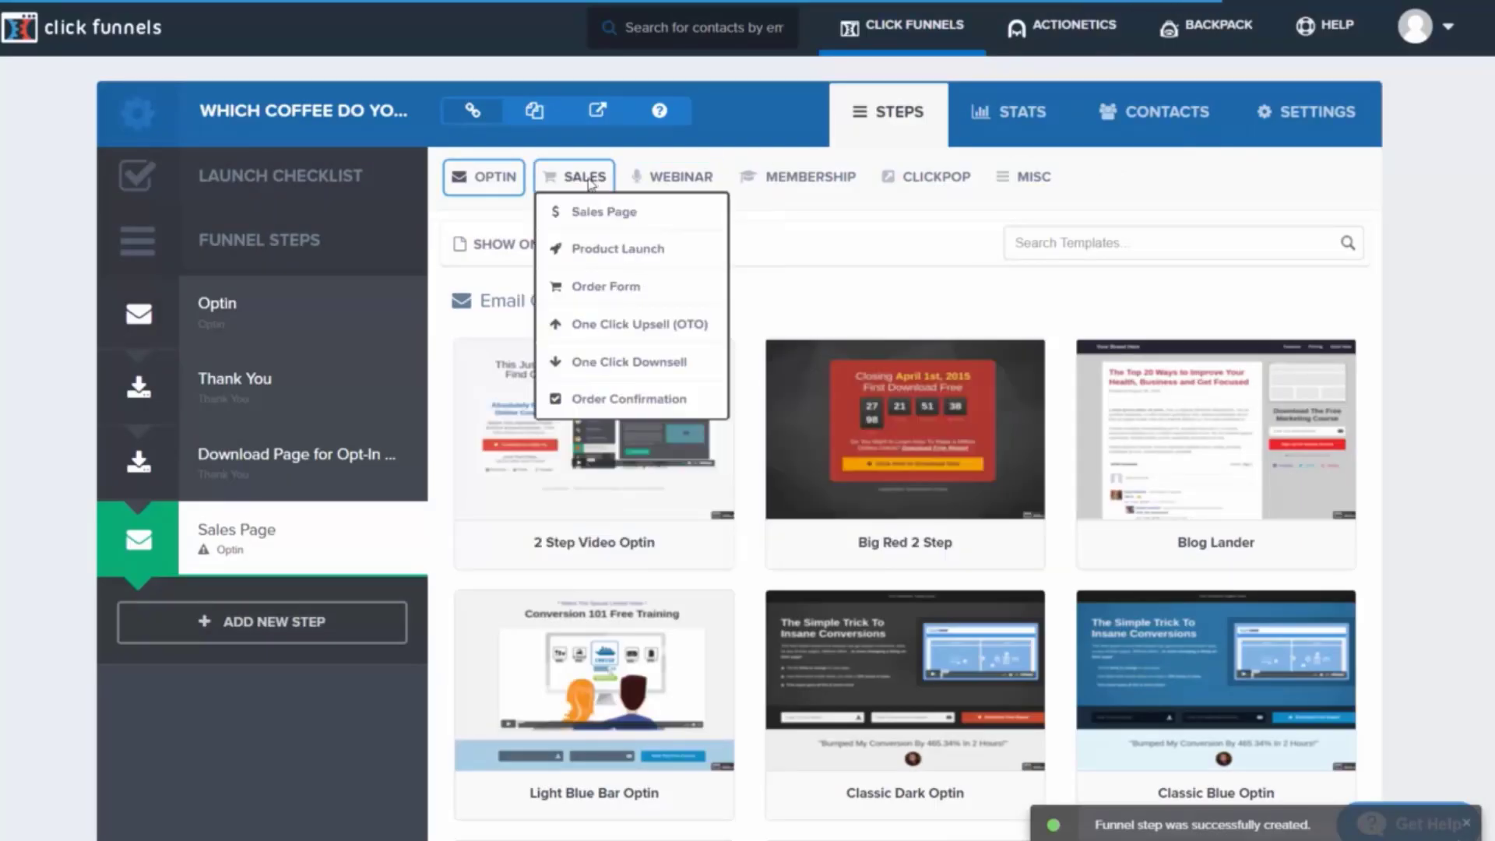
pyautogui.click(588, 212)
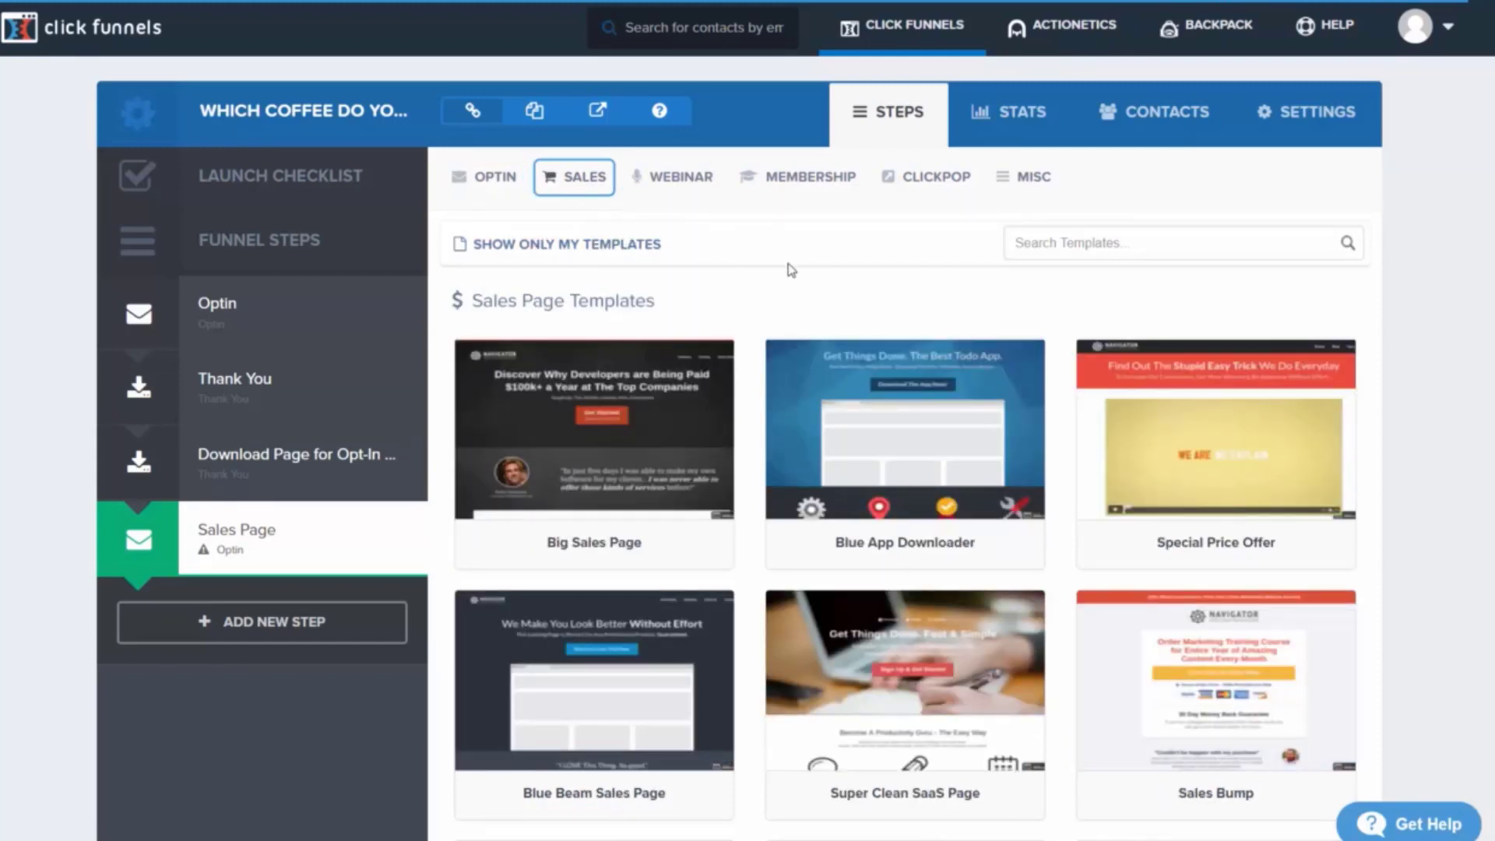
pyautogui.scroll(-10, 790, 269)
pyautogui.moveTo(1006, 339)
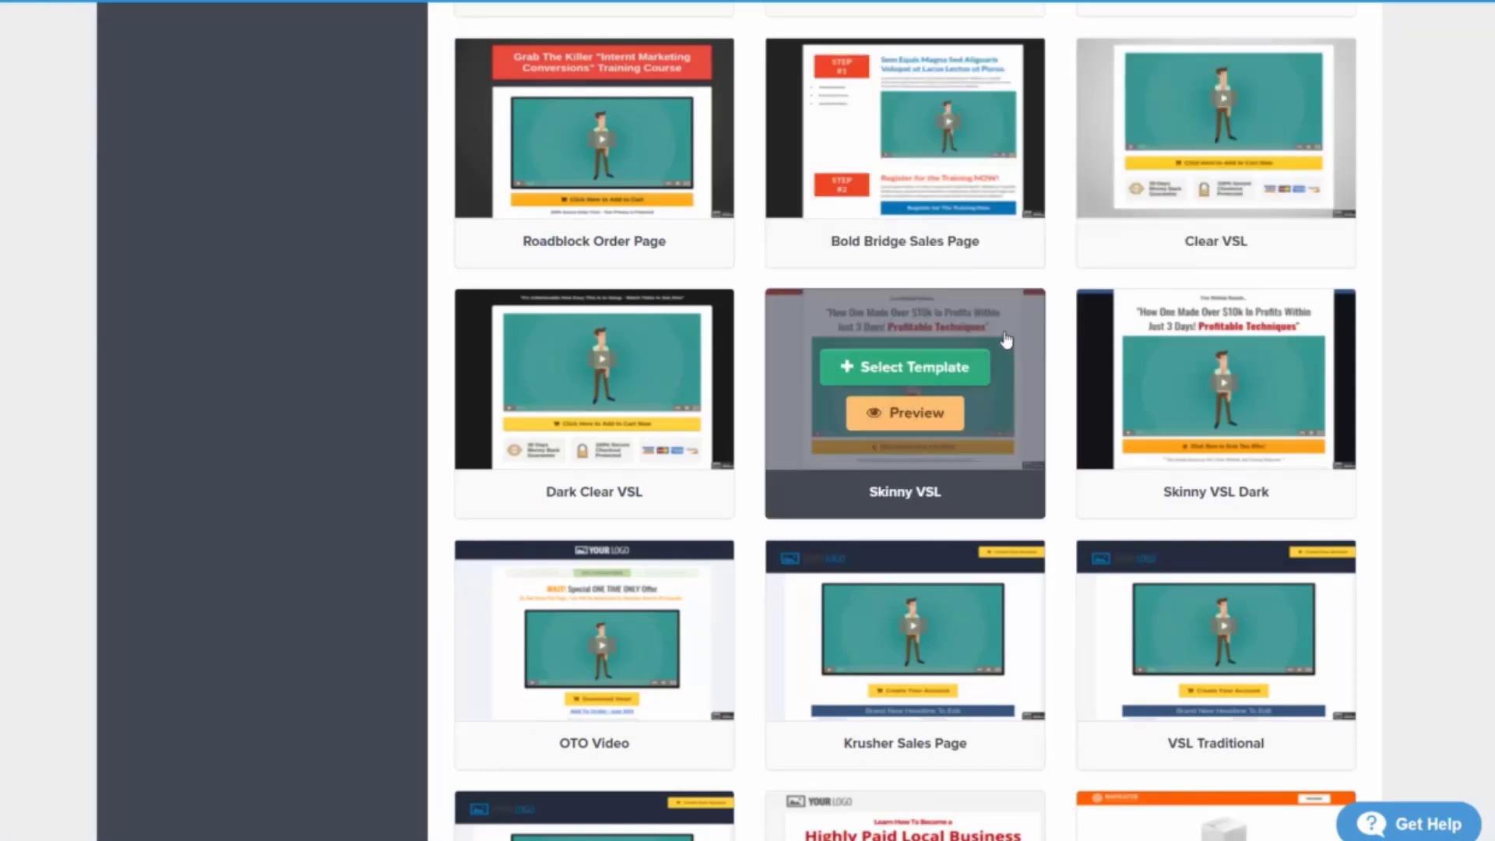
pyautogui.click(867, 379)
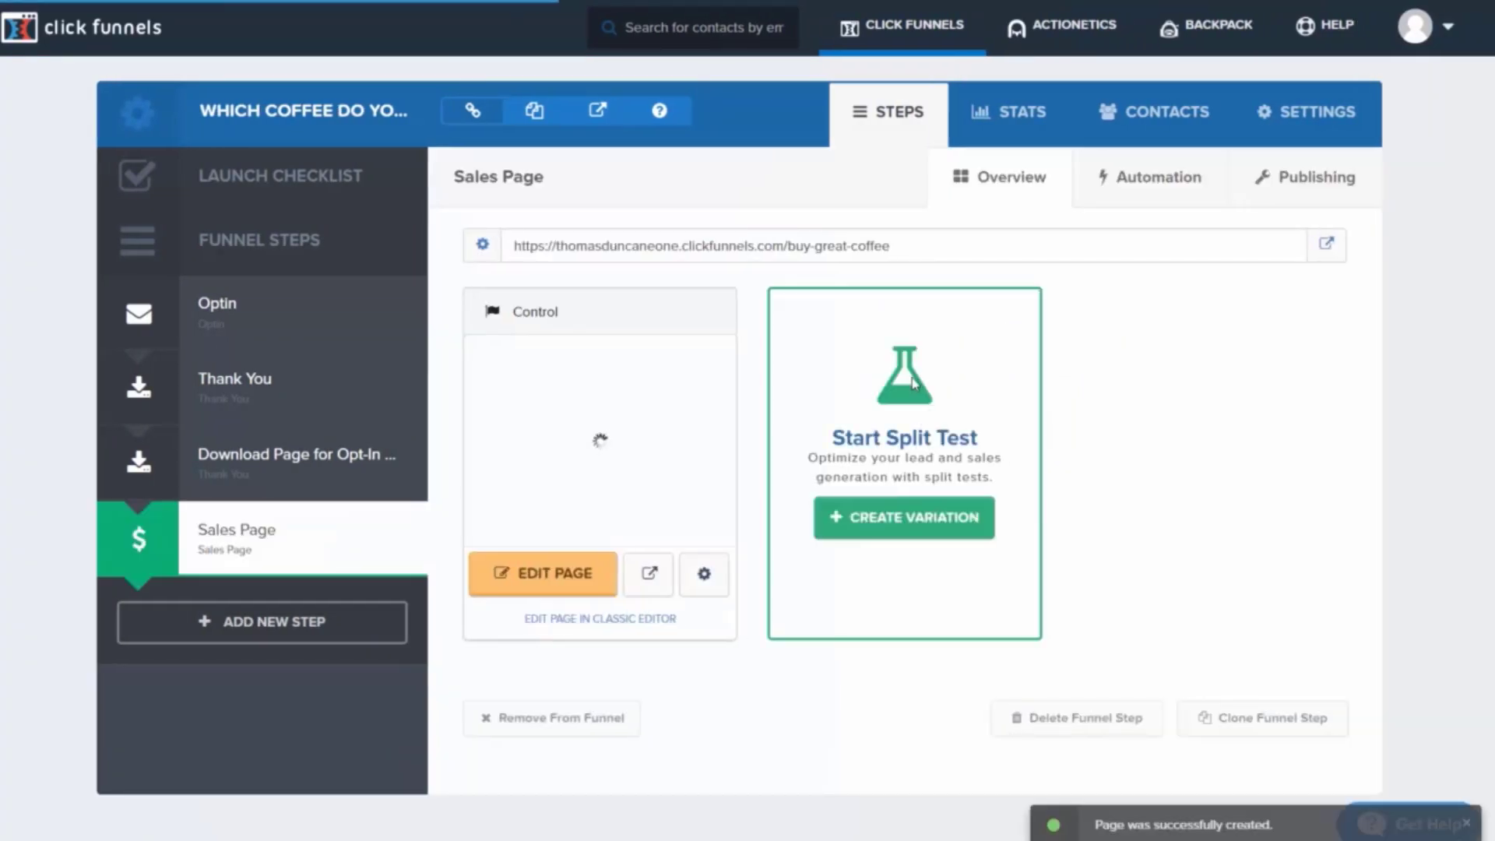
# Open the sales page for editing and delete the "Free Webinar Reveals..." line above the headline
pyautogui.click(544, 580)
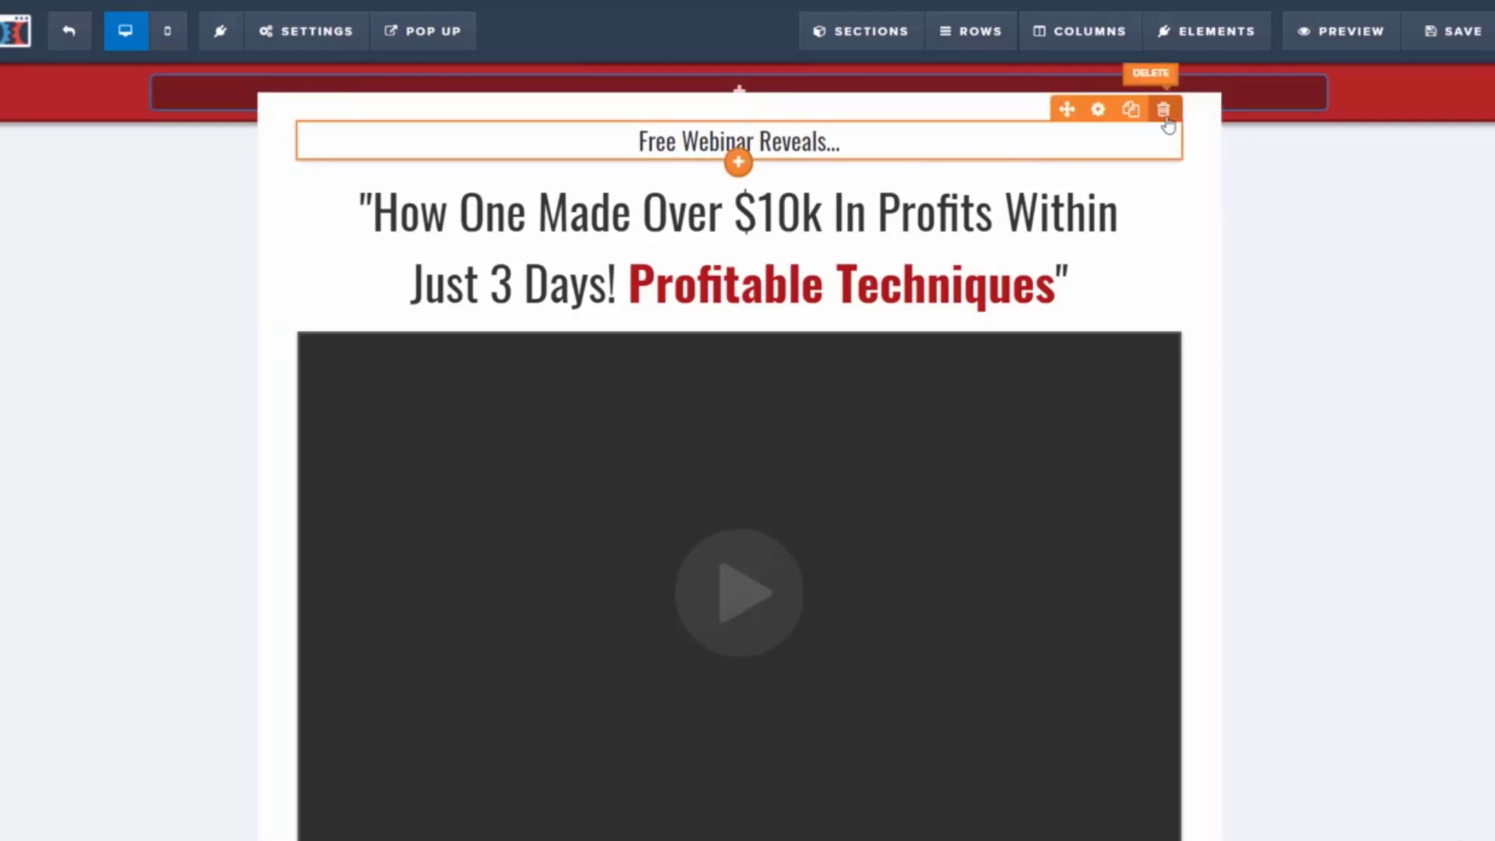
pyautogui.click(1163, 109)
pyautogui.click(814, 91)
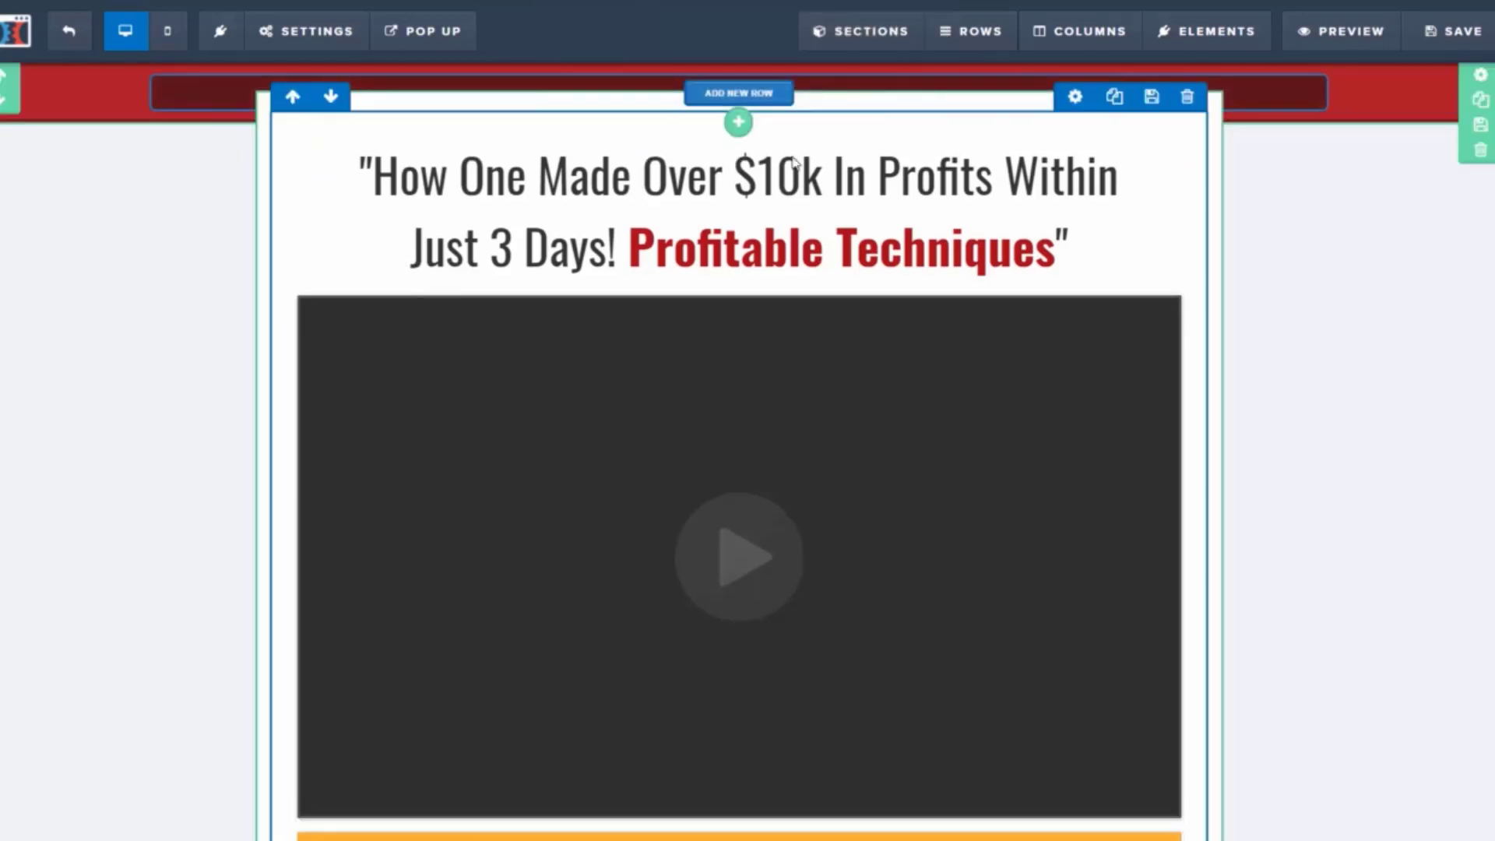
# Set the video element's YouTube URL to the link ending in watch?v=AI8UocSCEiw and save the page
pyautogui.click(716, 442)
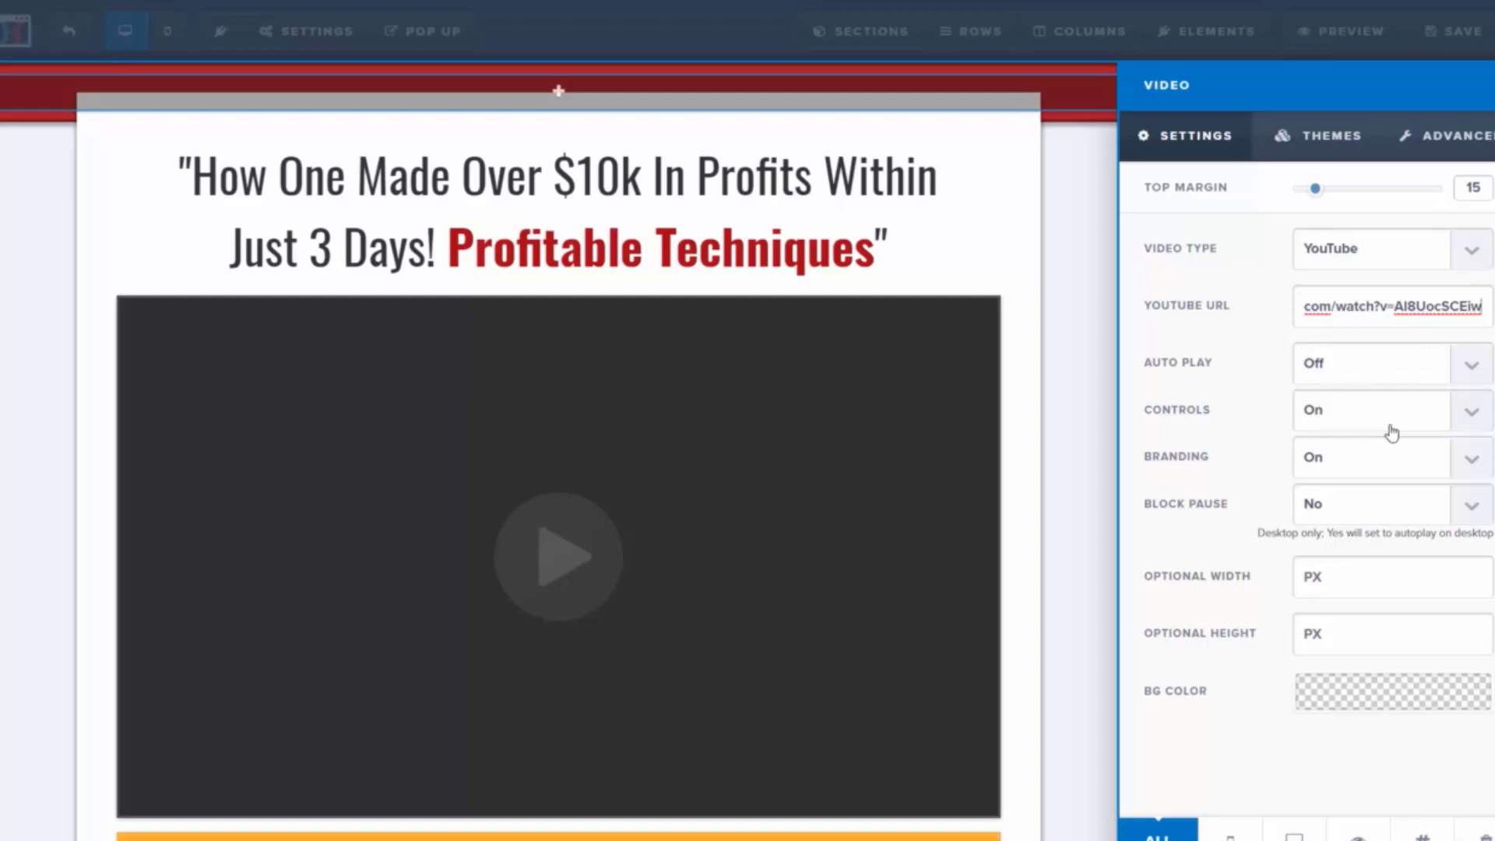
pyautogui.click(1439, 30)
pyautogui.click(1439, 36)
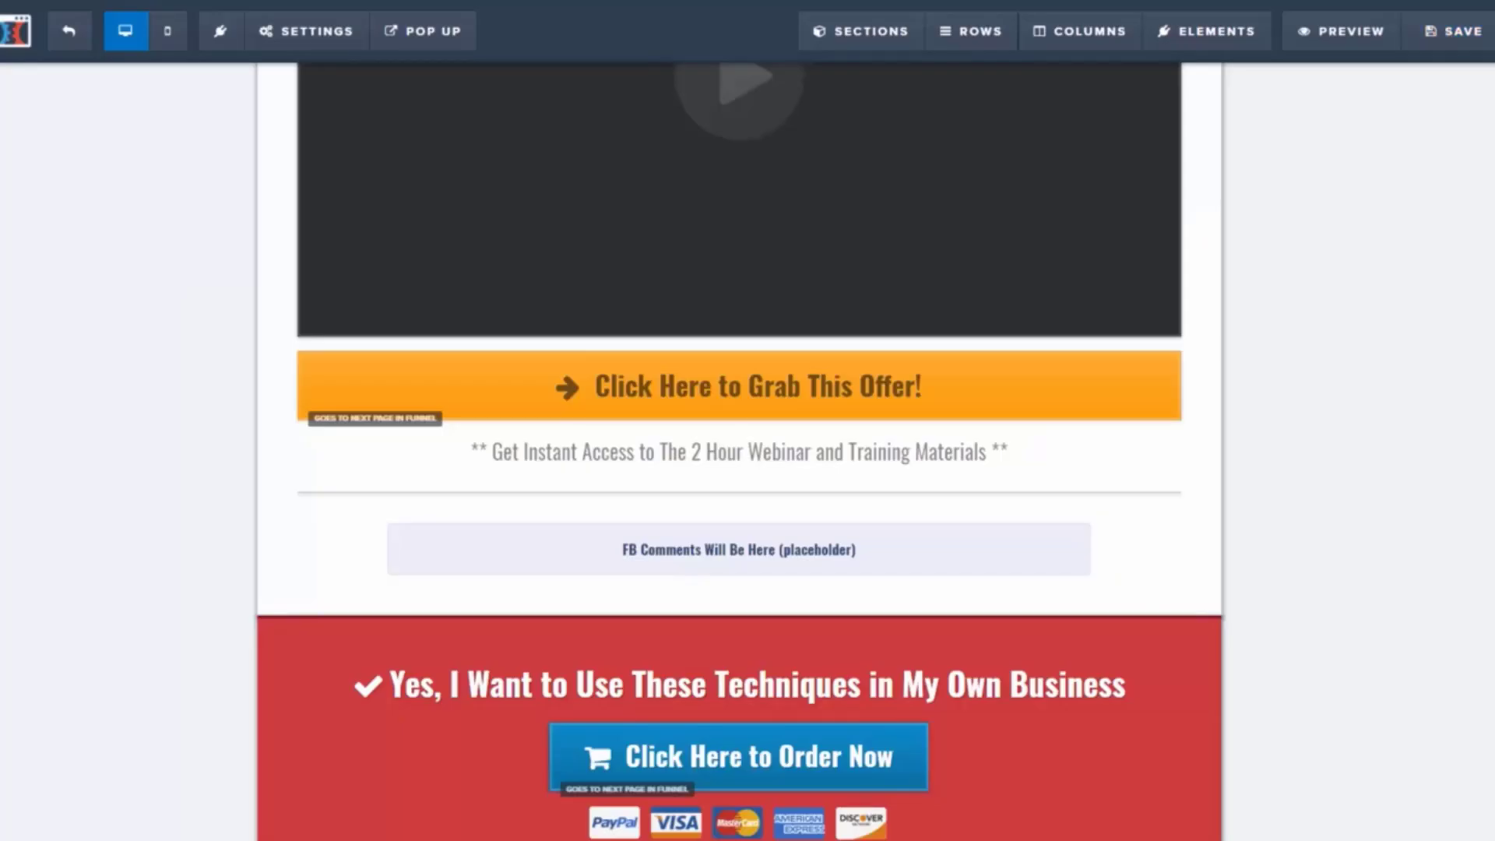
# Delete the red "Yes, I Want to Use These Techniques in My Own Business" order section
pyautogui.moveTo(1172, 643)
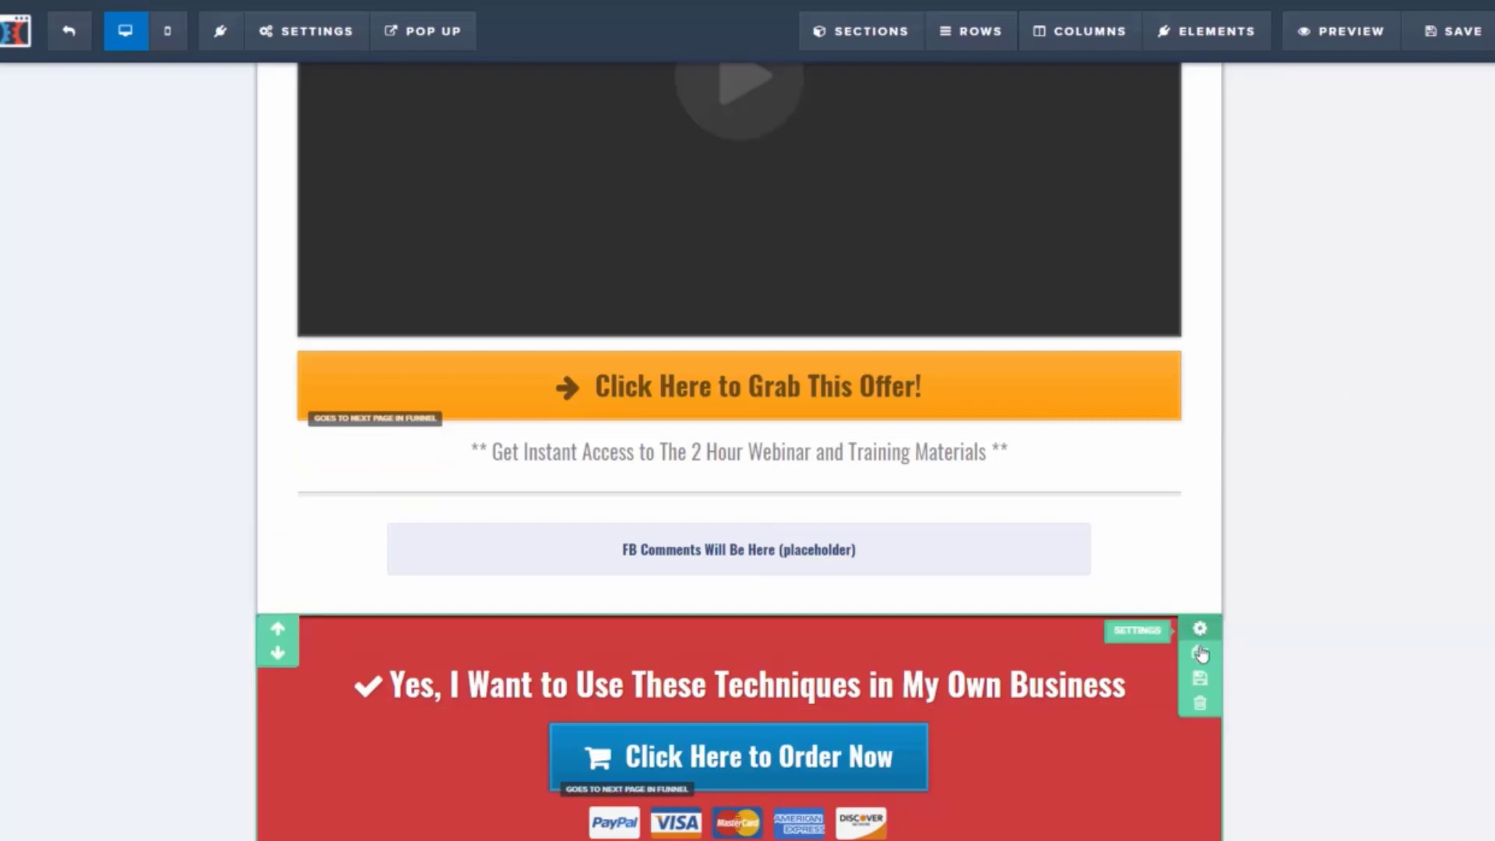
pyautogui.click(1198, 704)
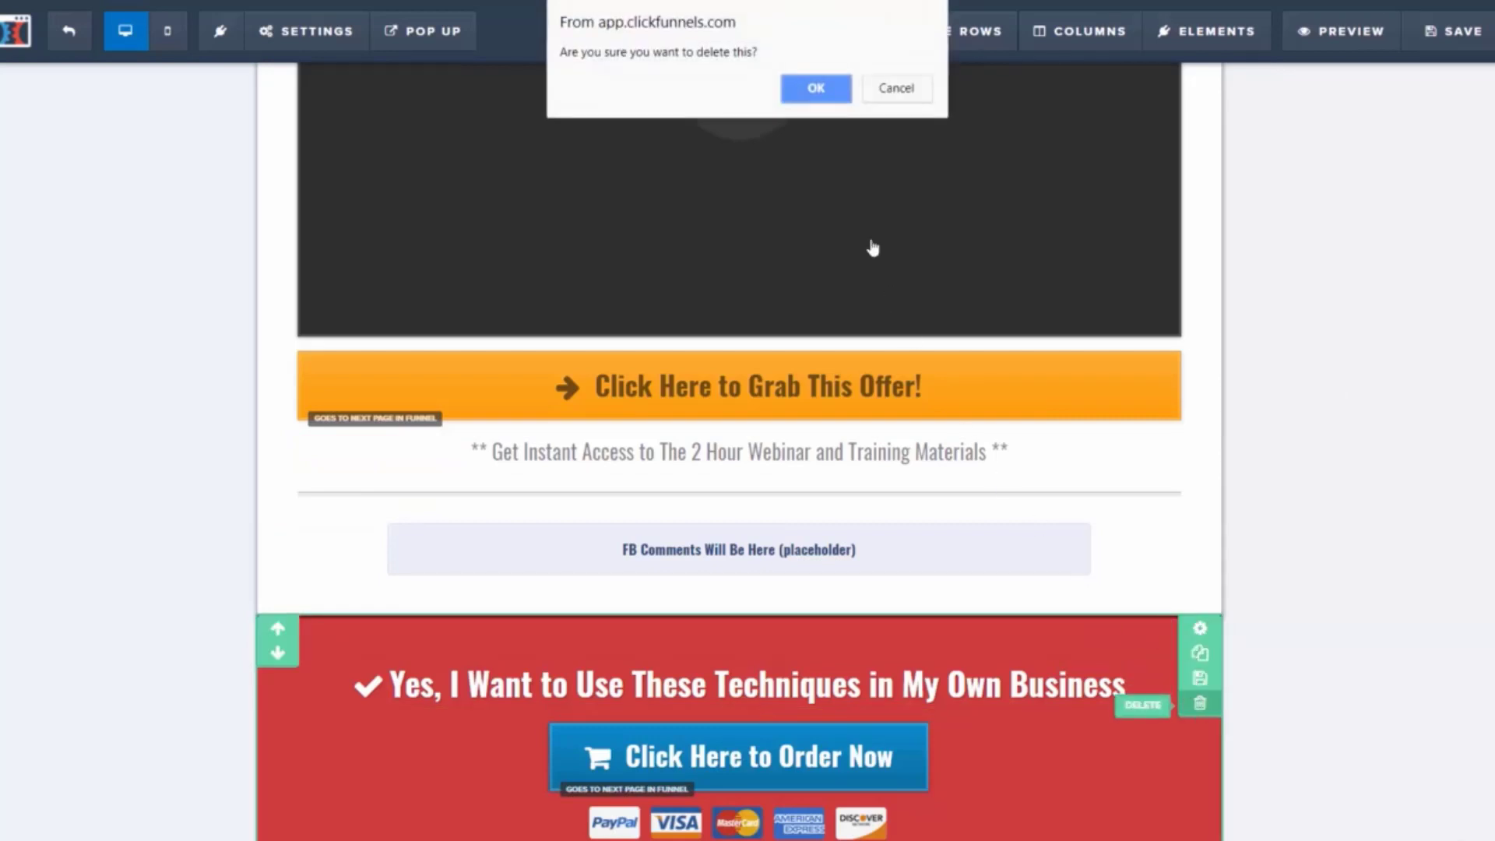
pyautogui.click(810, 86)
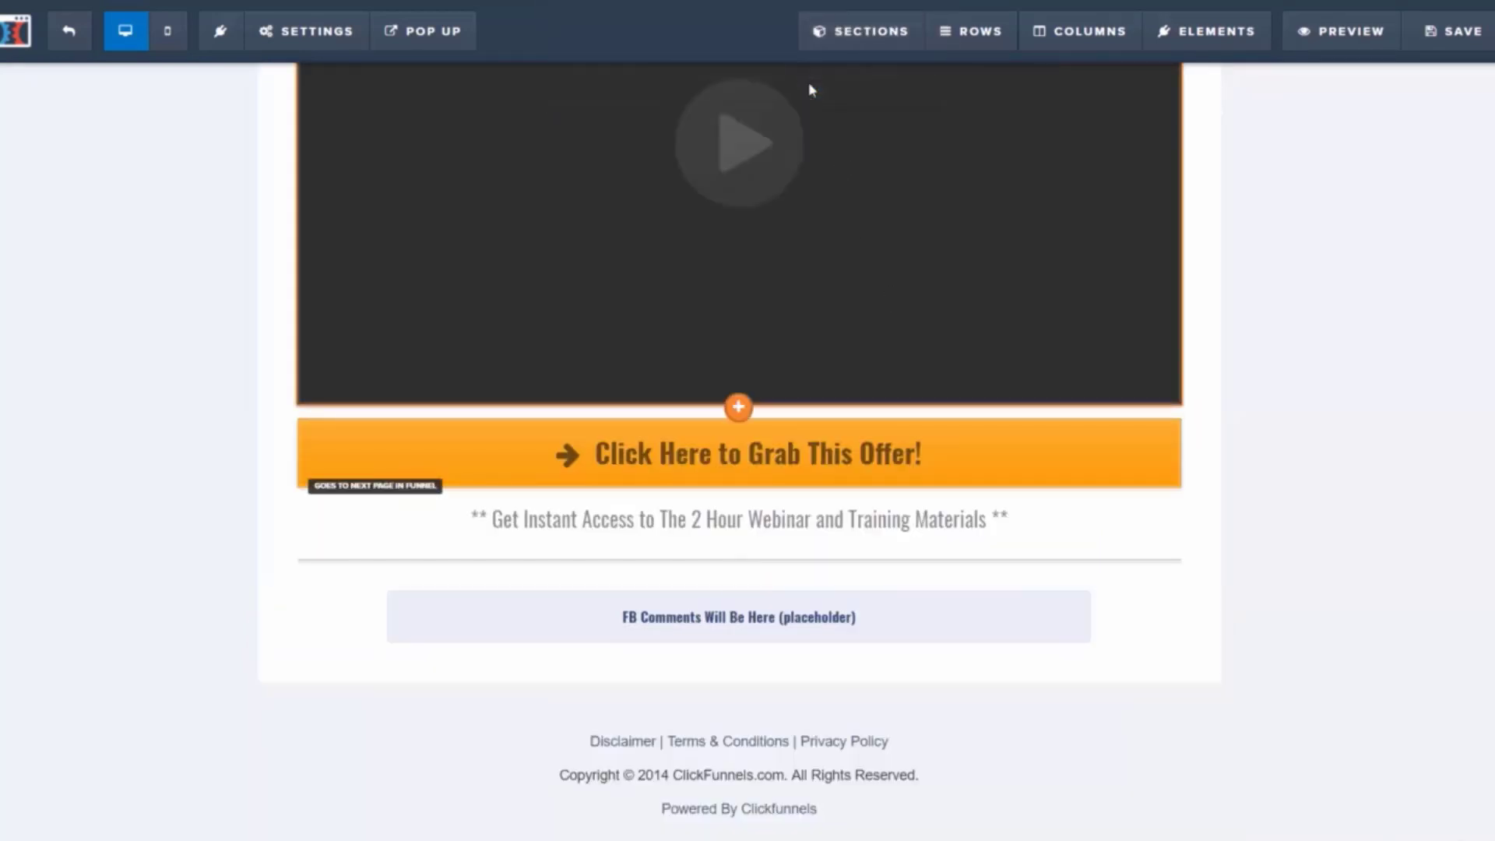
# Delete the FB Comments placeholder row and the "Get Instant Access" text under the offer button
pyautogui.moveTo(1117, 604)
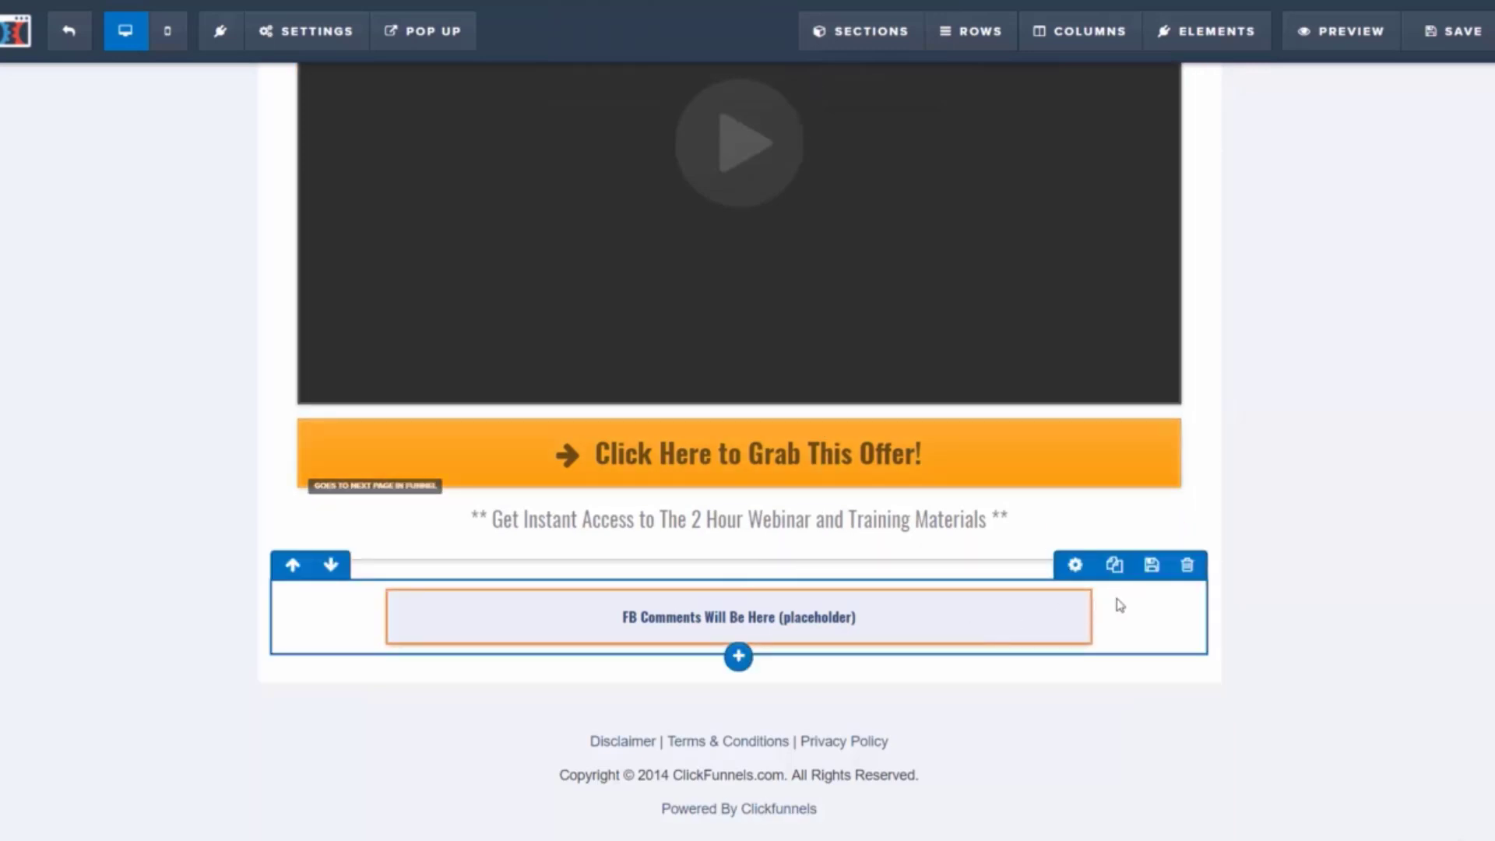
pyautogui.click(1187, 567)
pyautogui.click(808, 84)
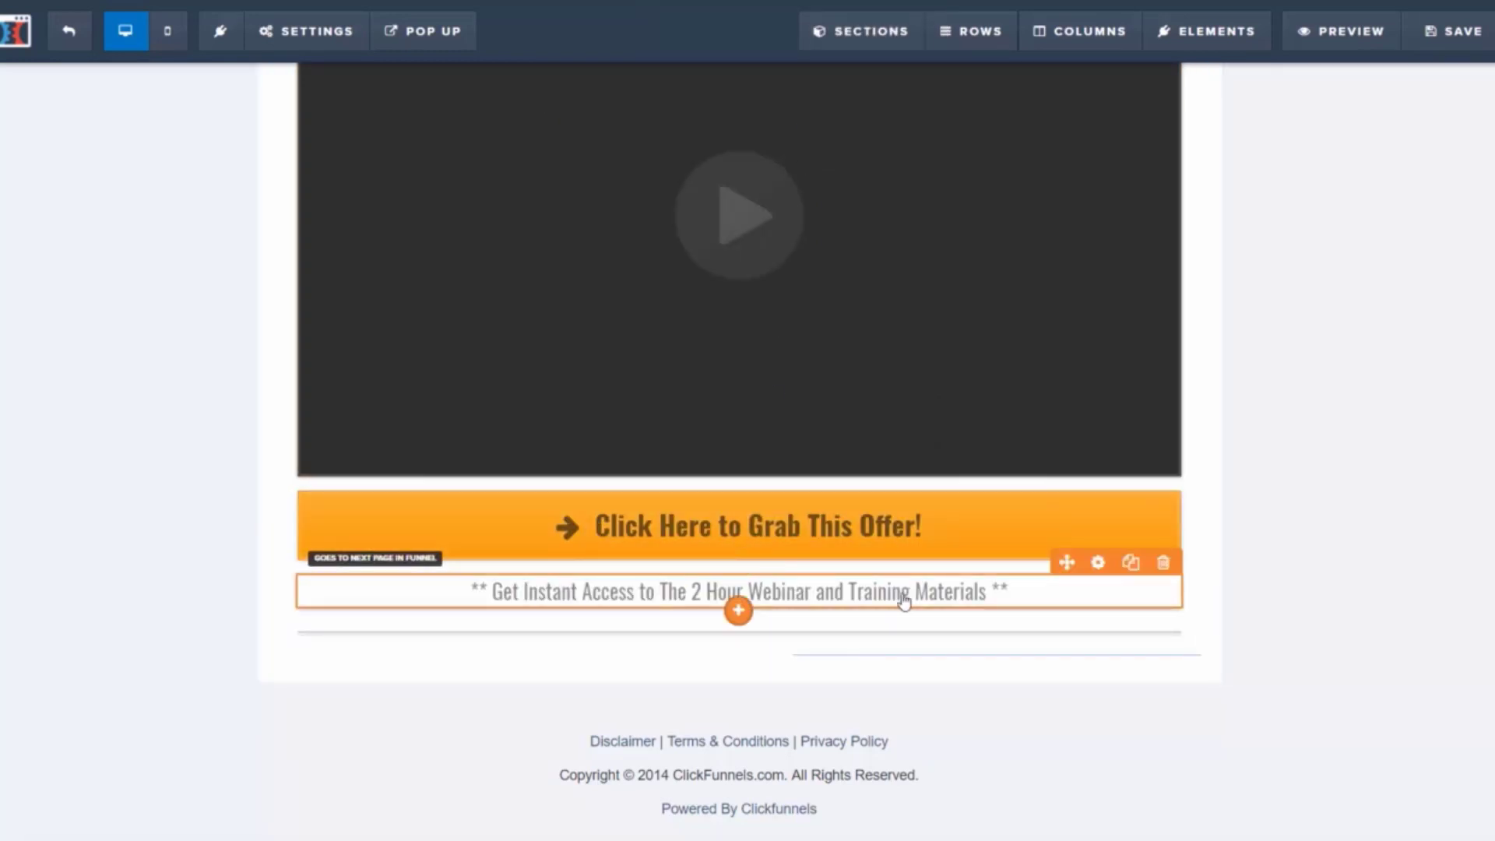
pyautogui.click(1162, 564)
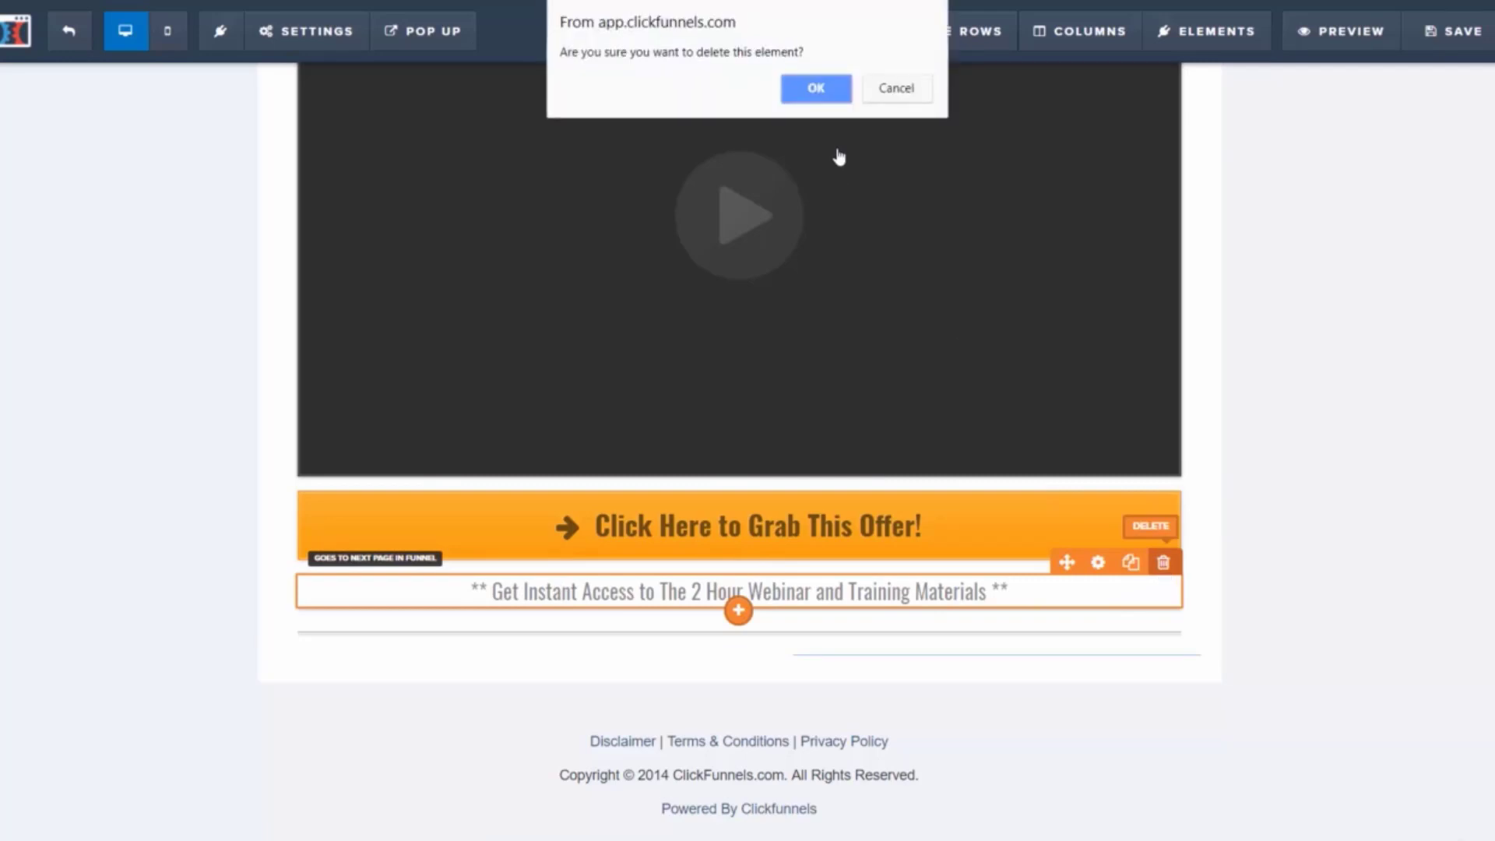
pyautogui.click(814, 85)
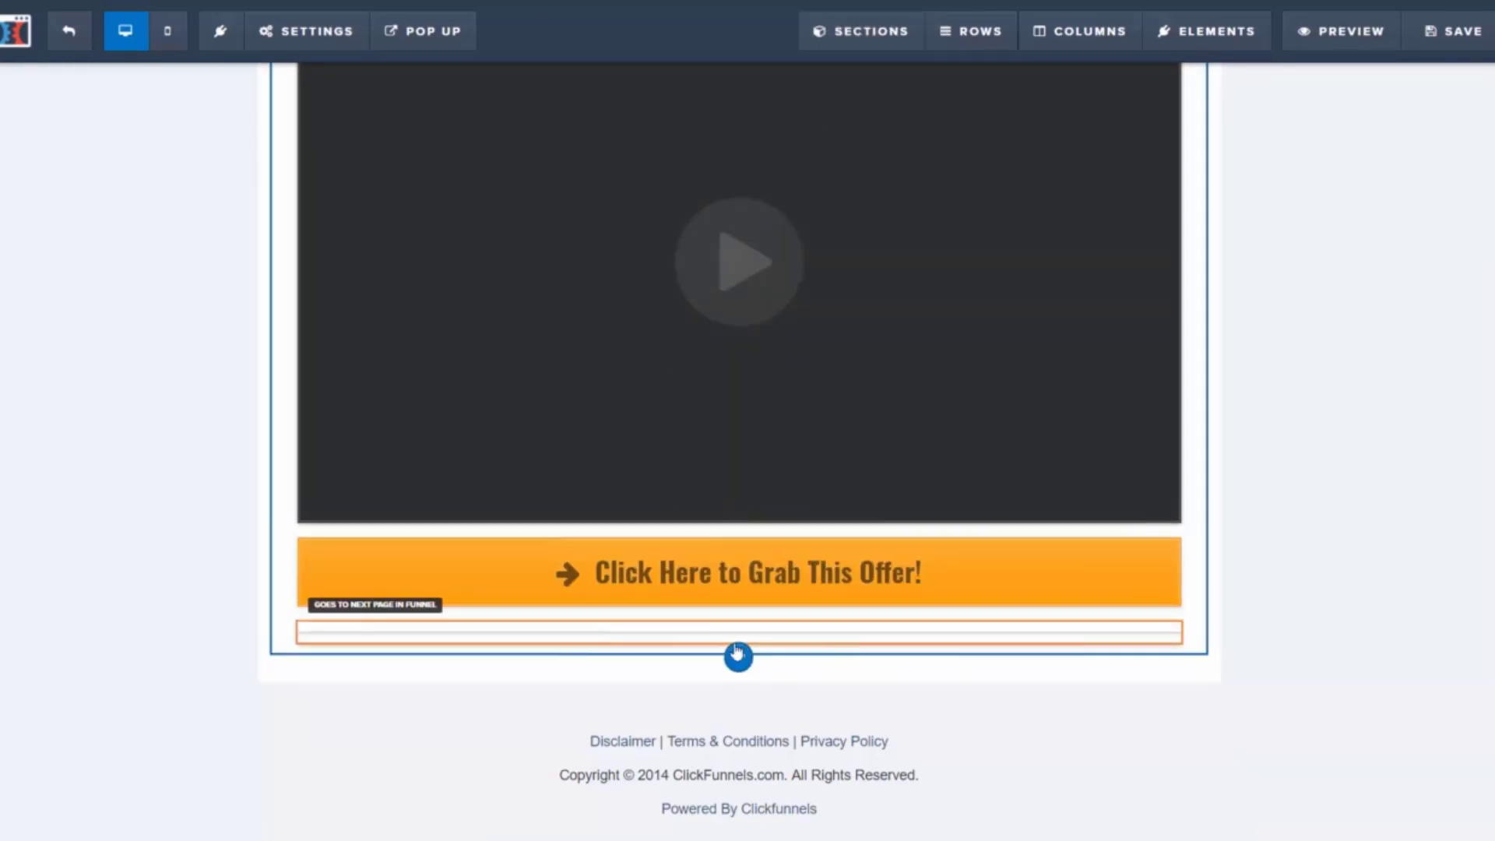
# Set the "Click Here to Grab This Offer!" button's action to go to the next step in the funnel, and save the page
pyautogui.moveTo(807, 575)
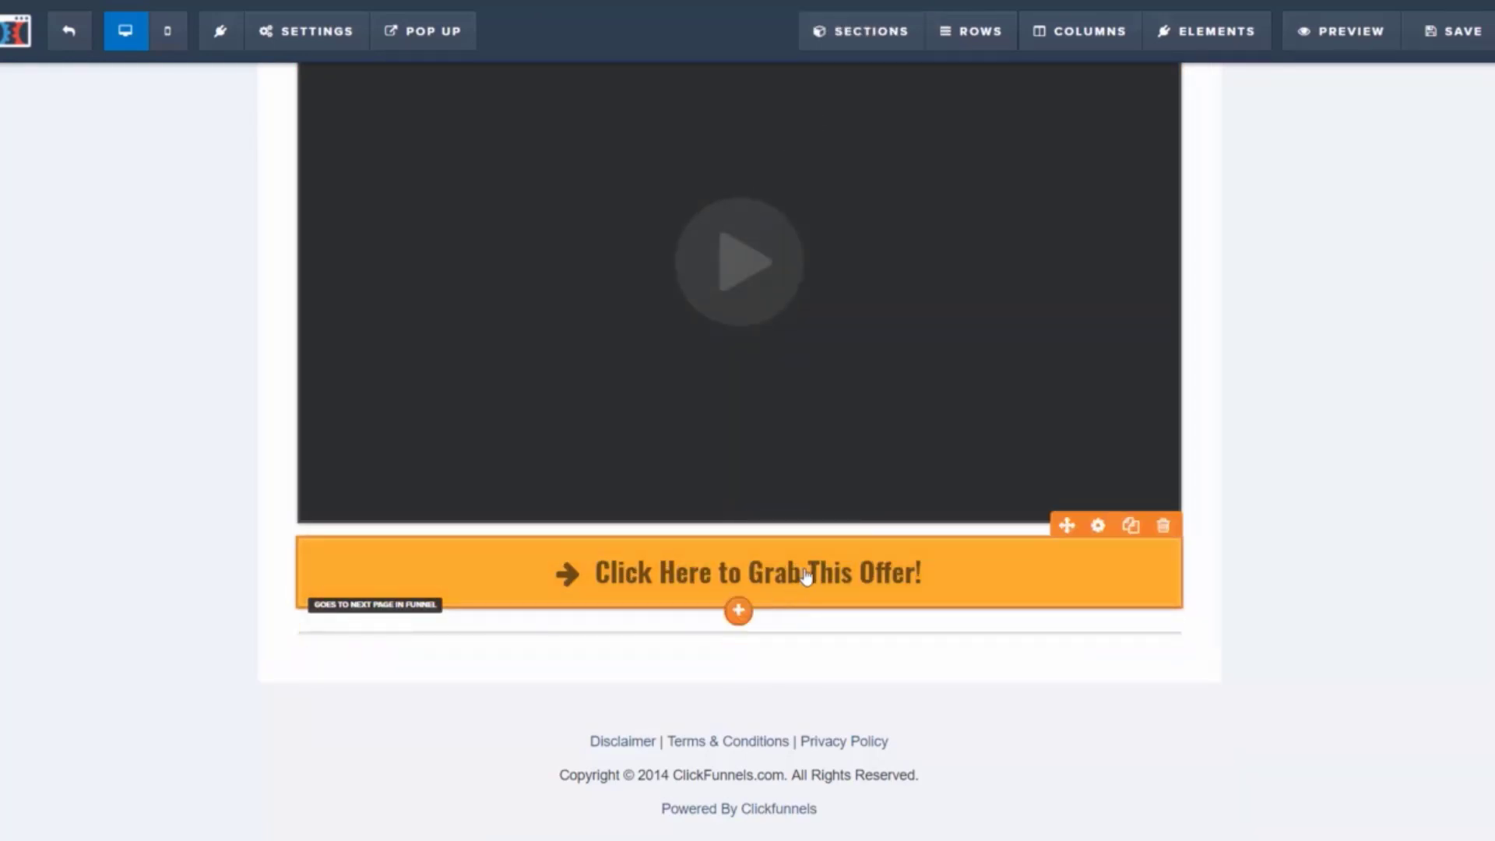
pyautogui.click(806, 575)
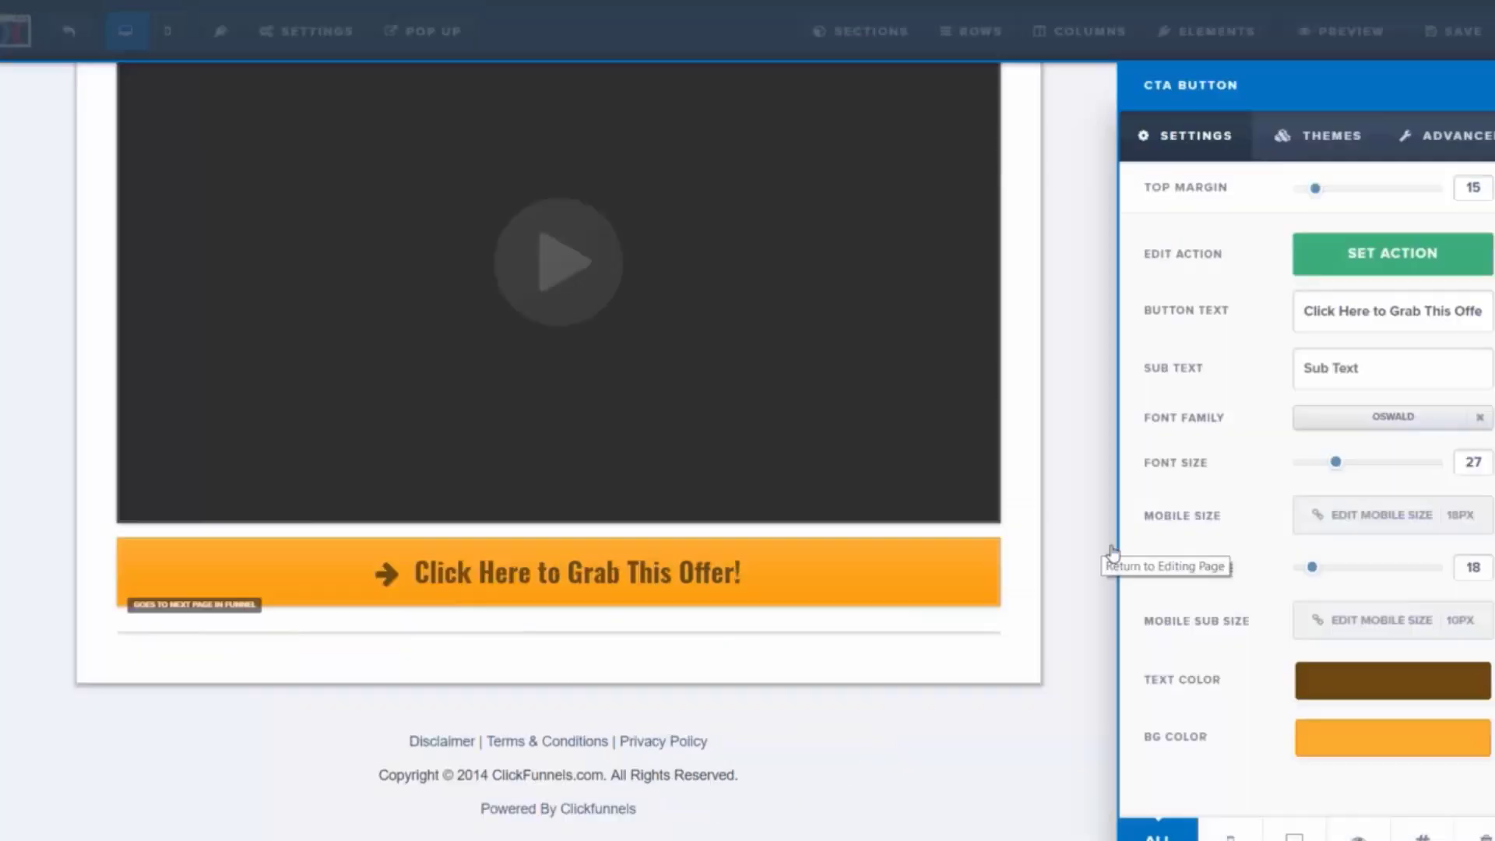
pyautogui.click(1390, 253)
pyautogui.scroll(3, 981, 301)
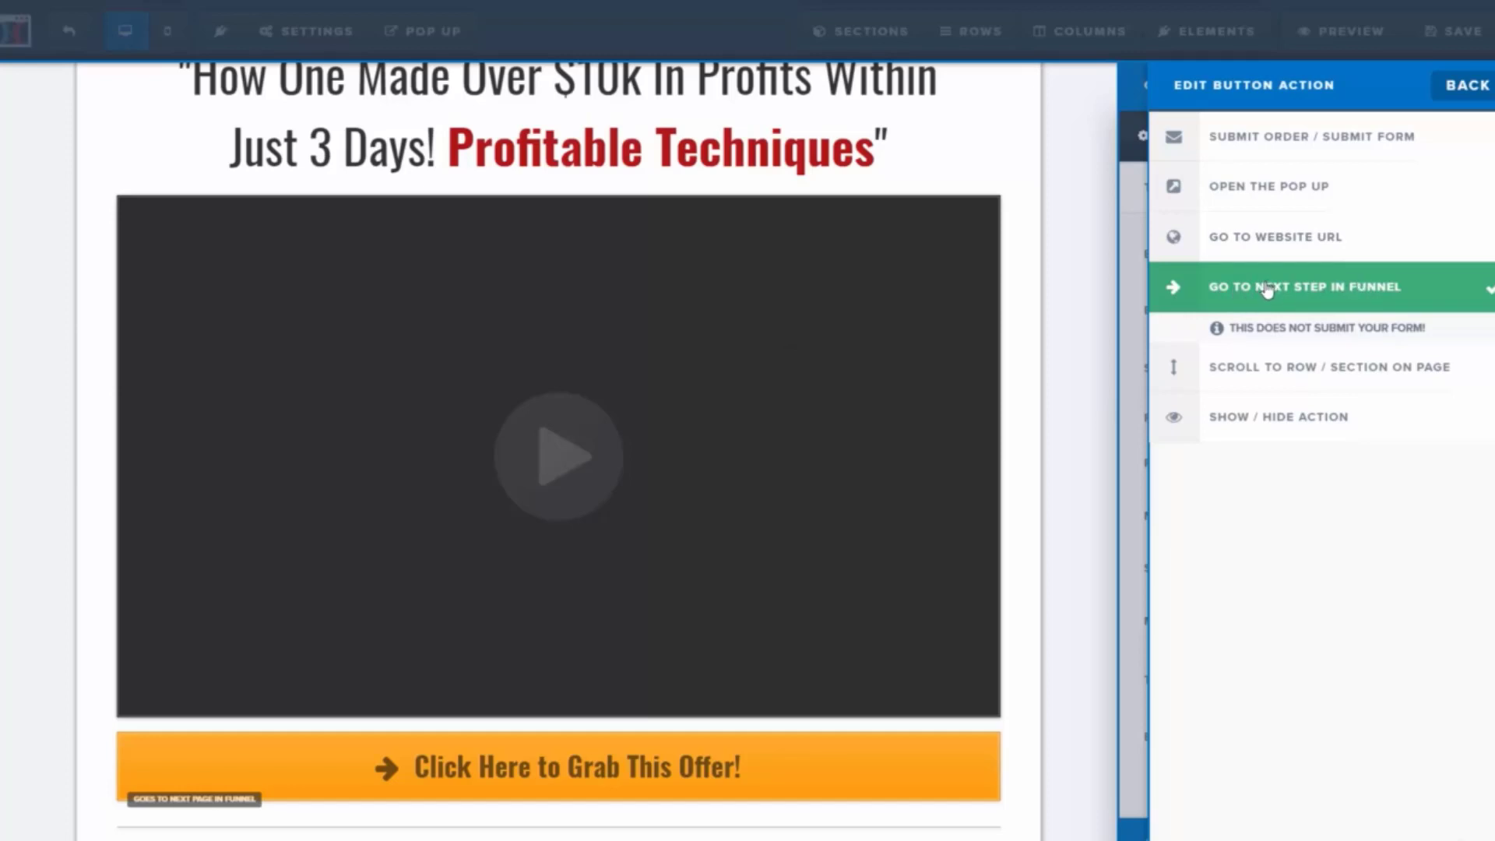
pyautogui.click(1446, 45)
pyautogui.click(1445, 45)
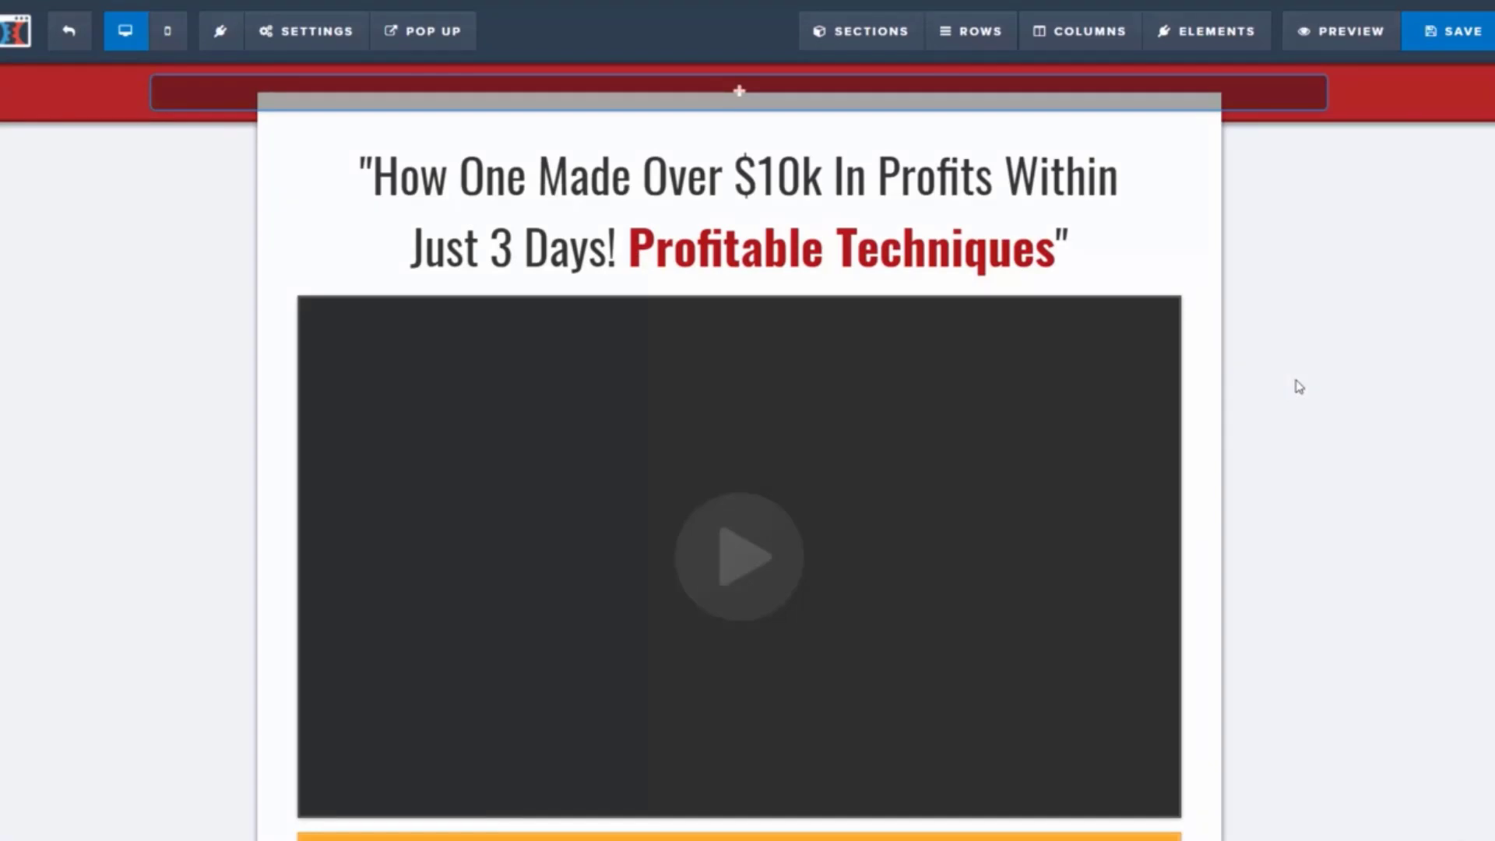
# Return to the funnel, add a step named Order Page and apply the Skinny Order Form template to it
pyautogui.click(71, 39)
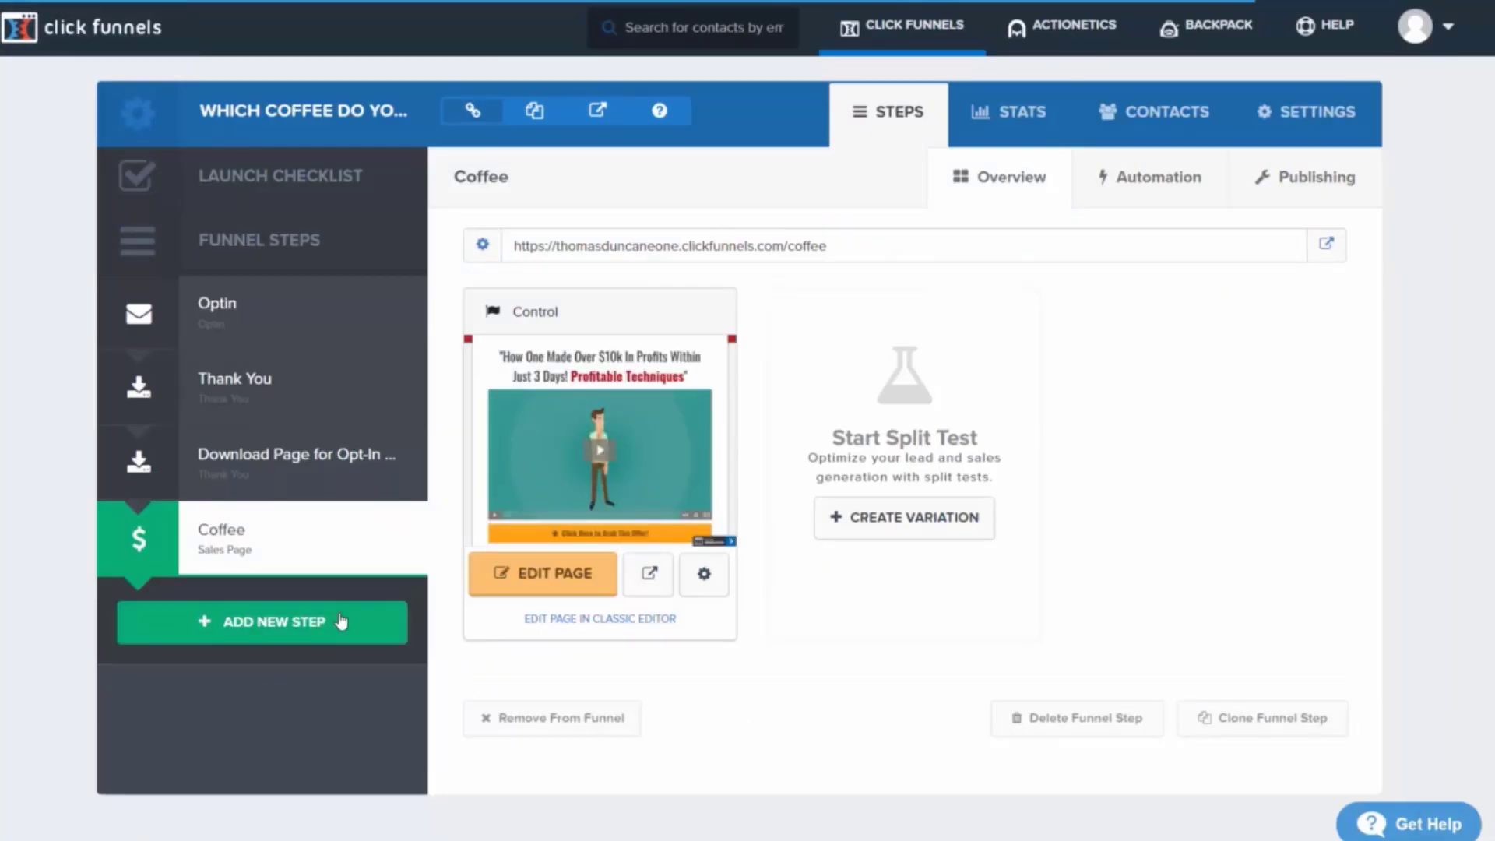
pyautogui.click(338, 620)
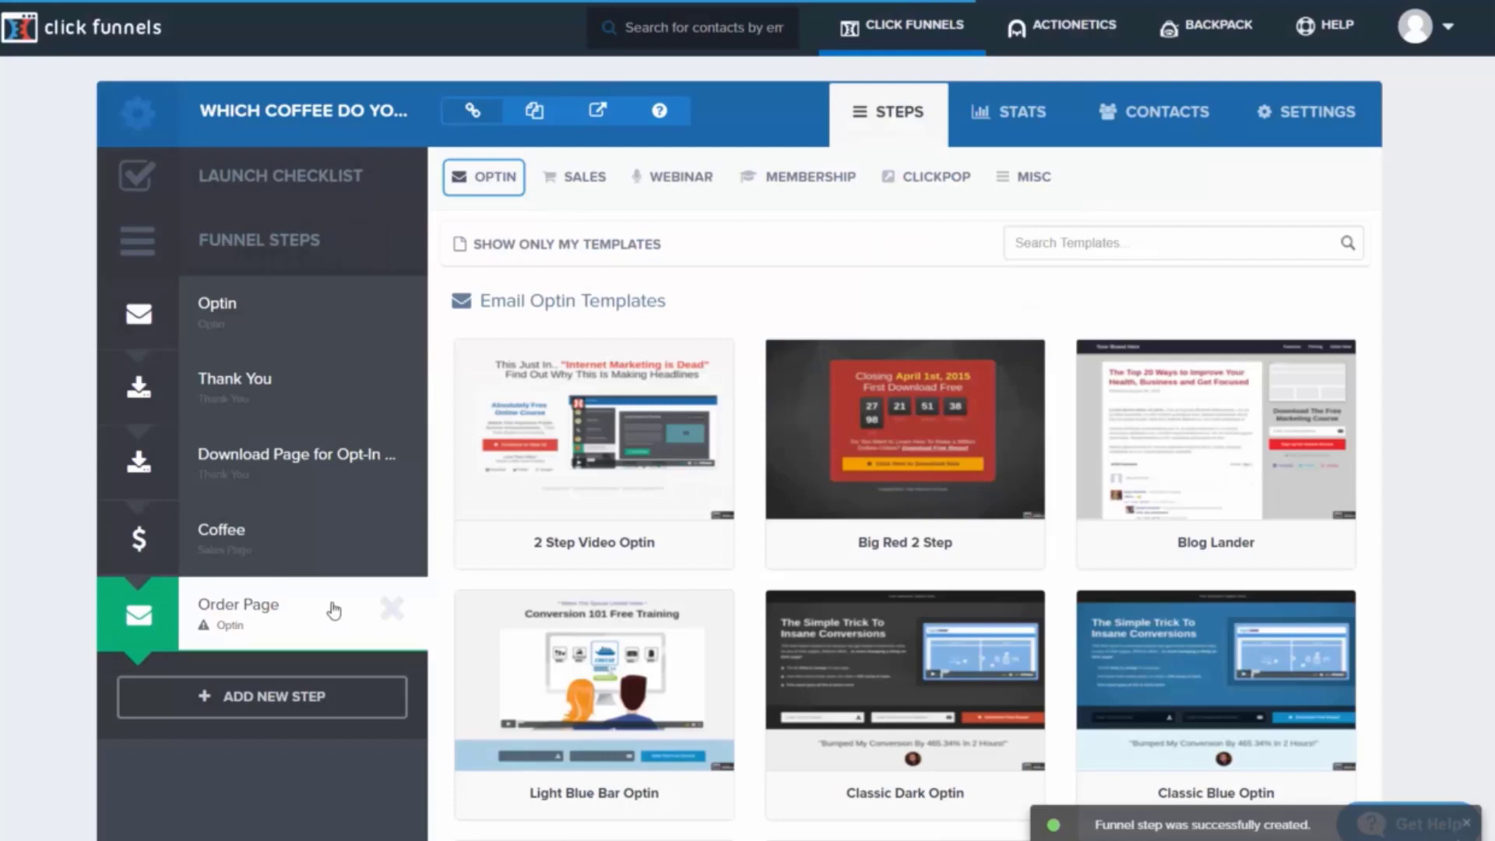
pyautogui.moveTo(557, 184)
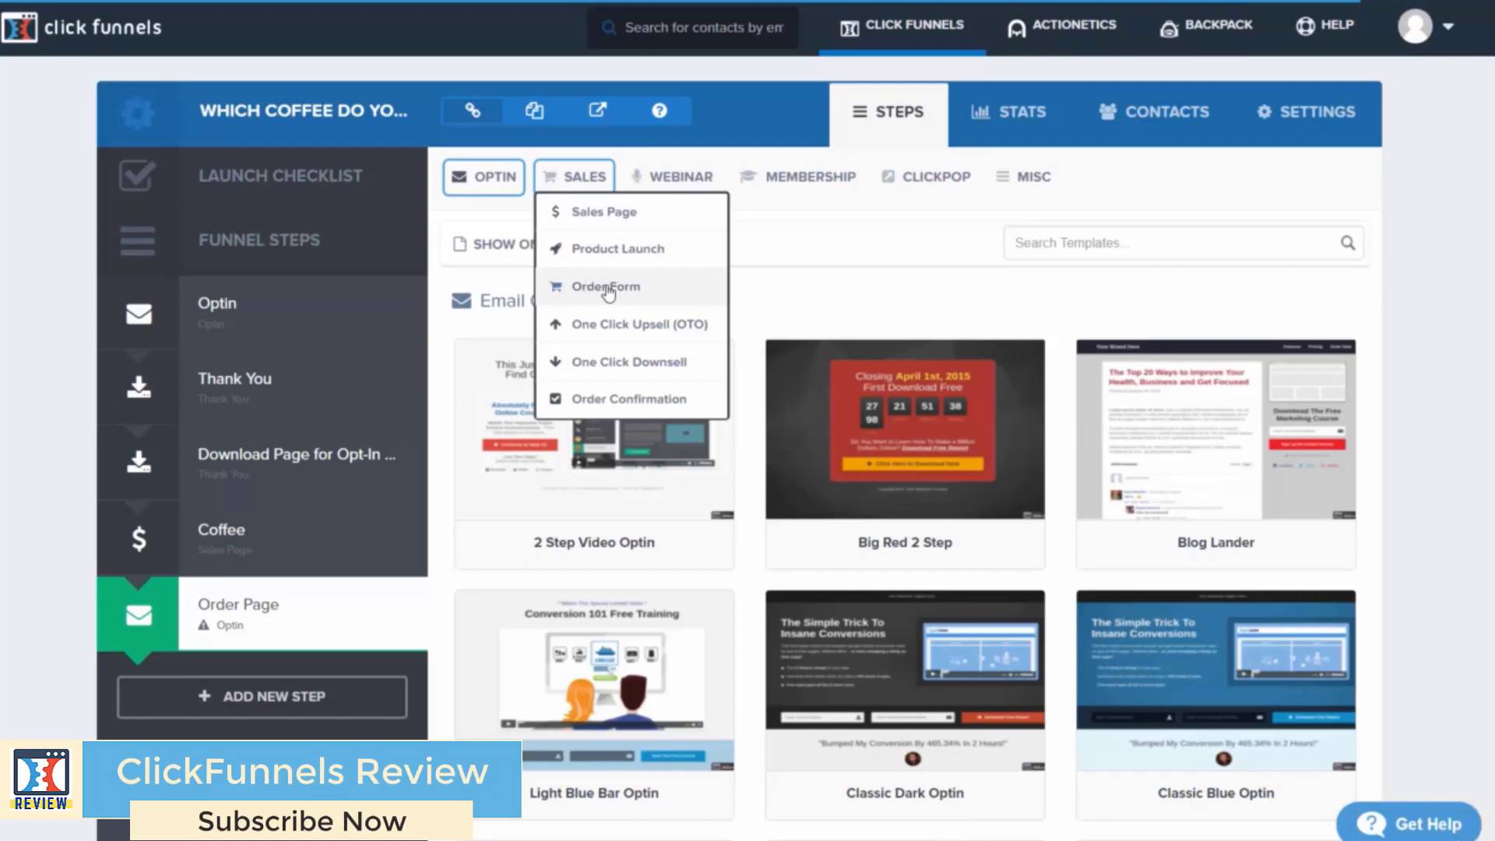
pyautogui.click(608, 288)
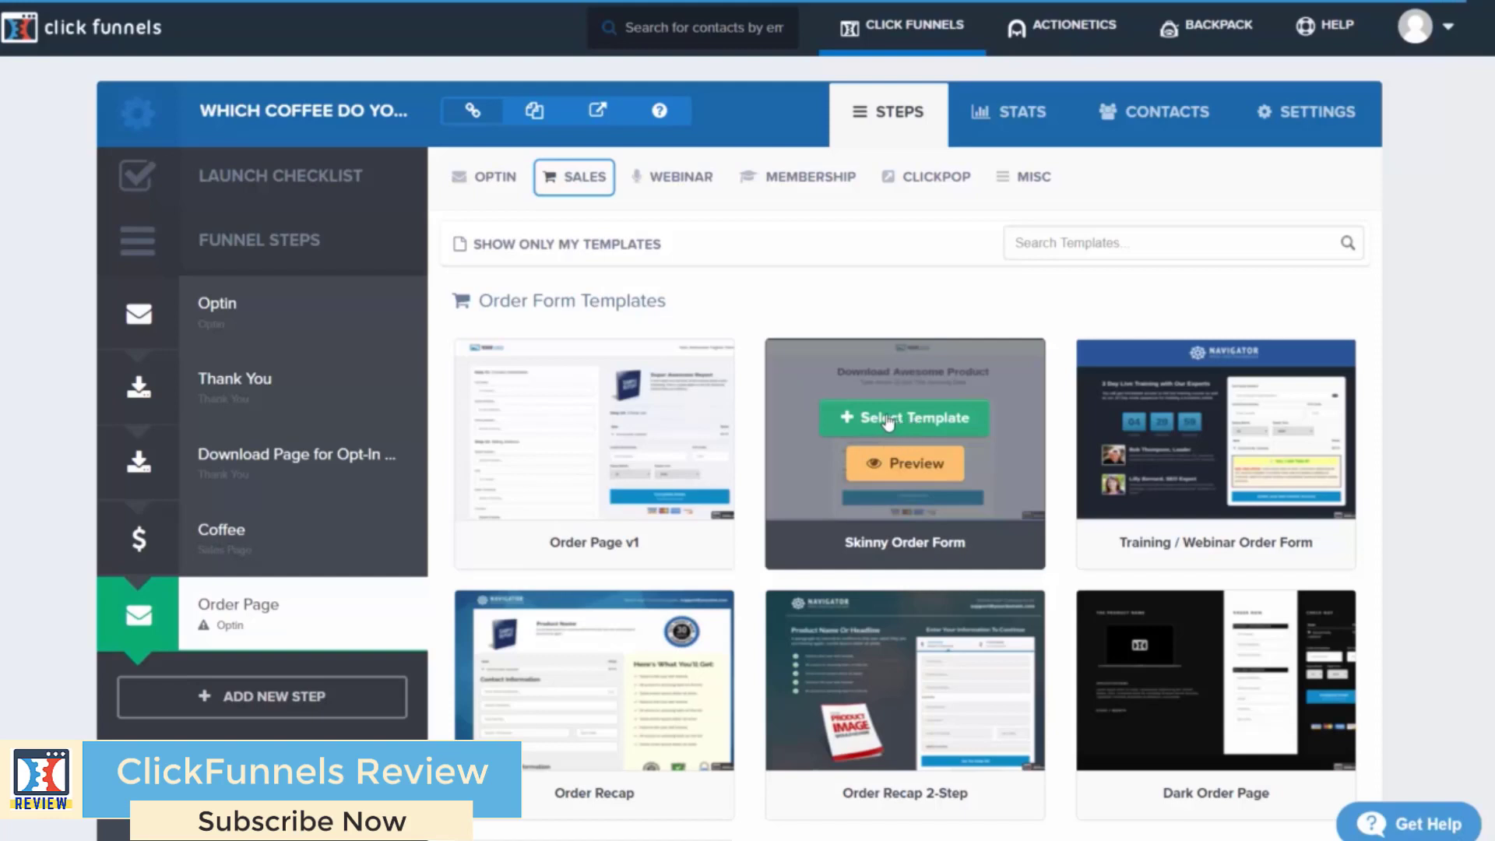
pyautogui.click(884, 421)
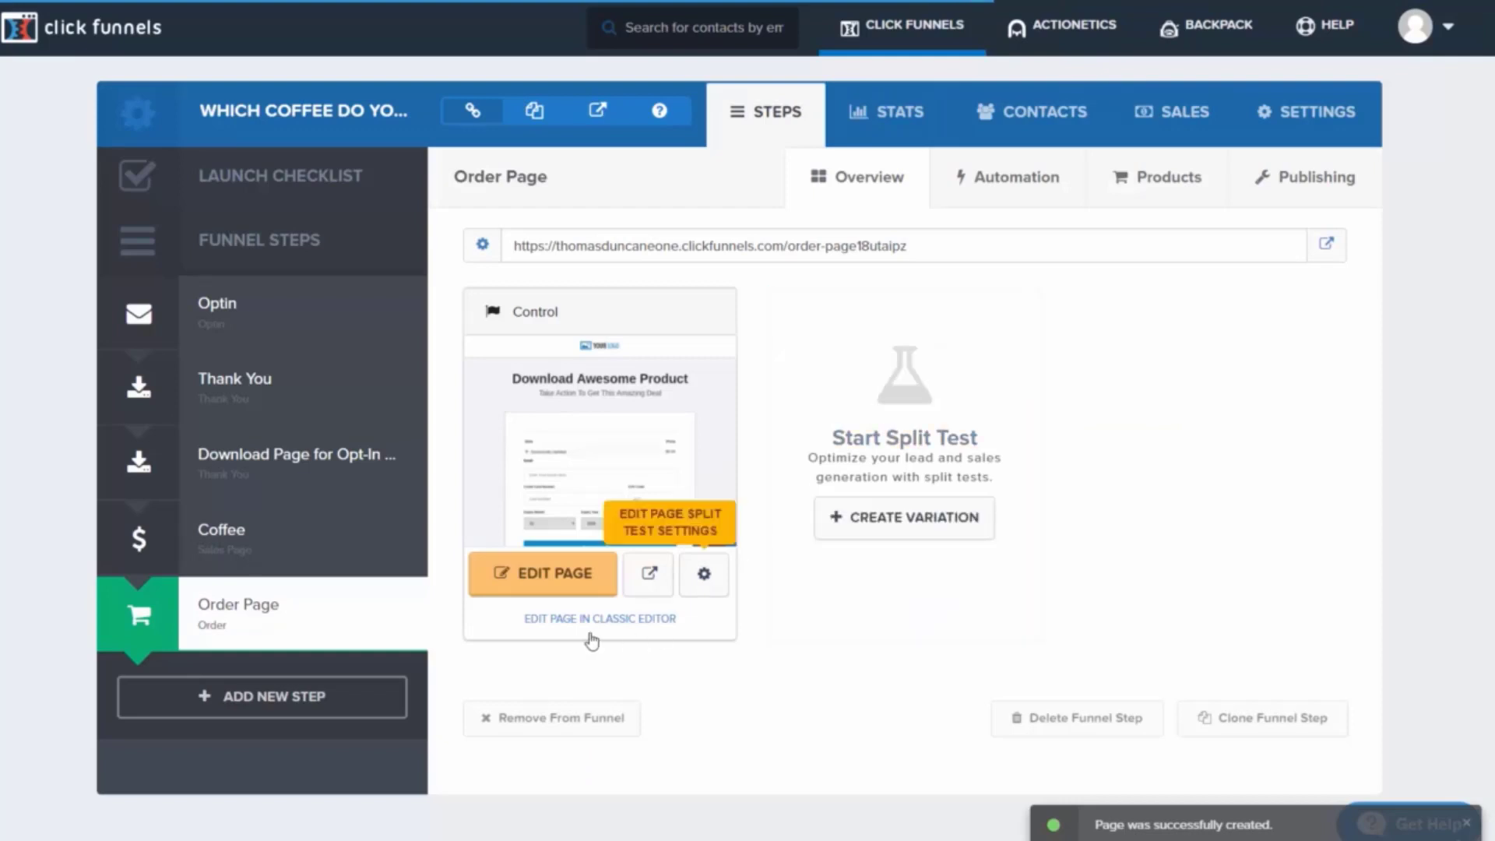
# Open the order page for editing and delete the "Download Awesome Product" headline section
pyautogui.click(566, 586)
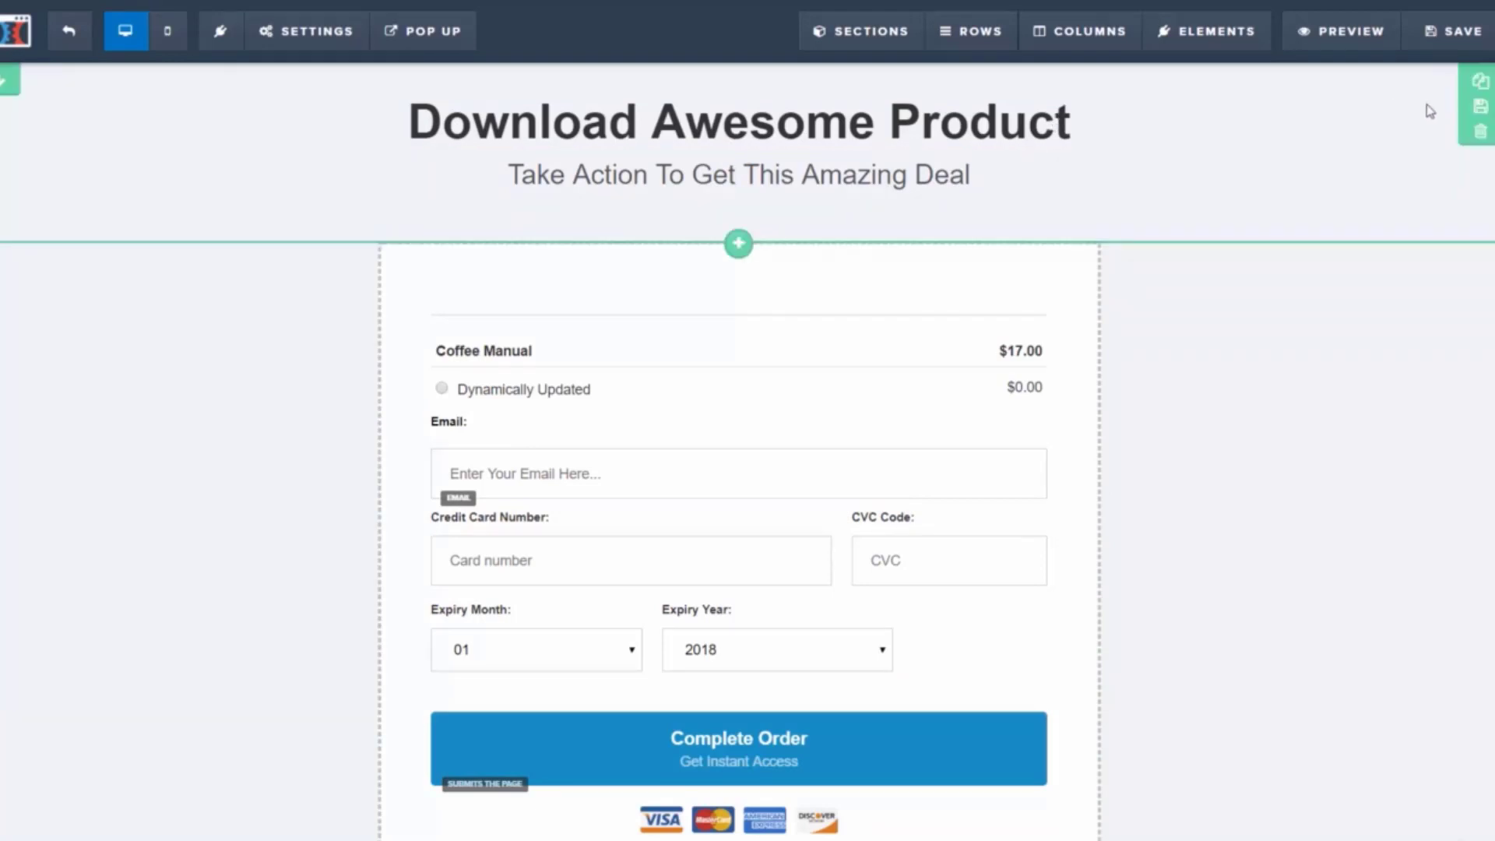
pyautogui.click(1480, 131)
pyautogui.click(817, 78)
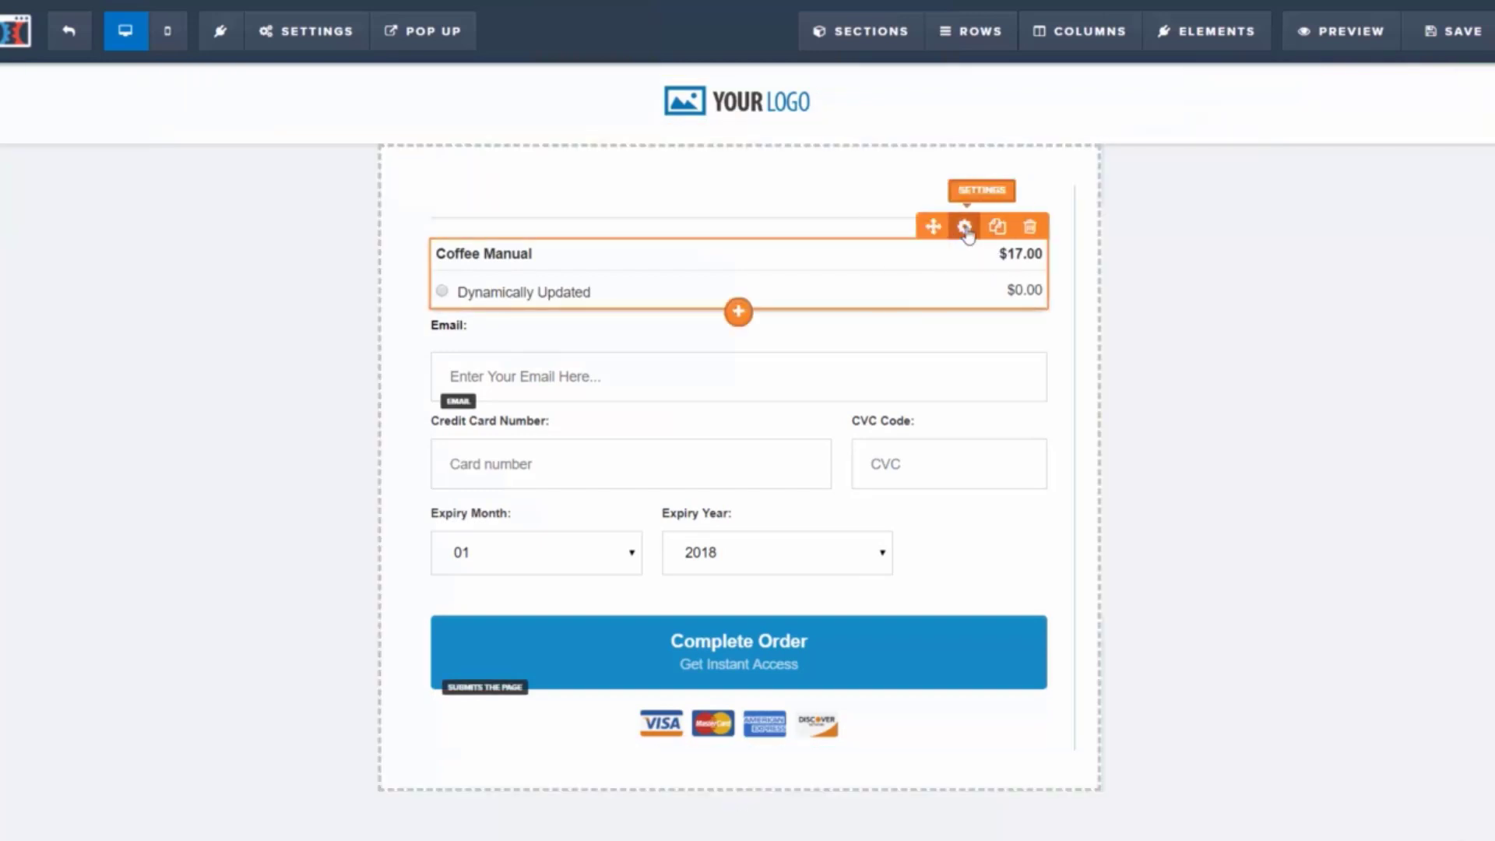
# Check the item and price text in the product selection element's settings and save the order page
pyautogui.click(964, 228)
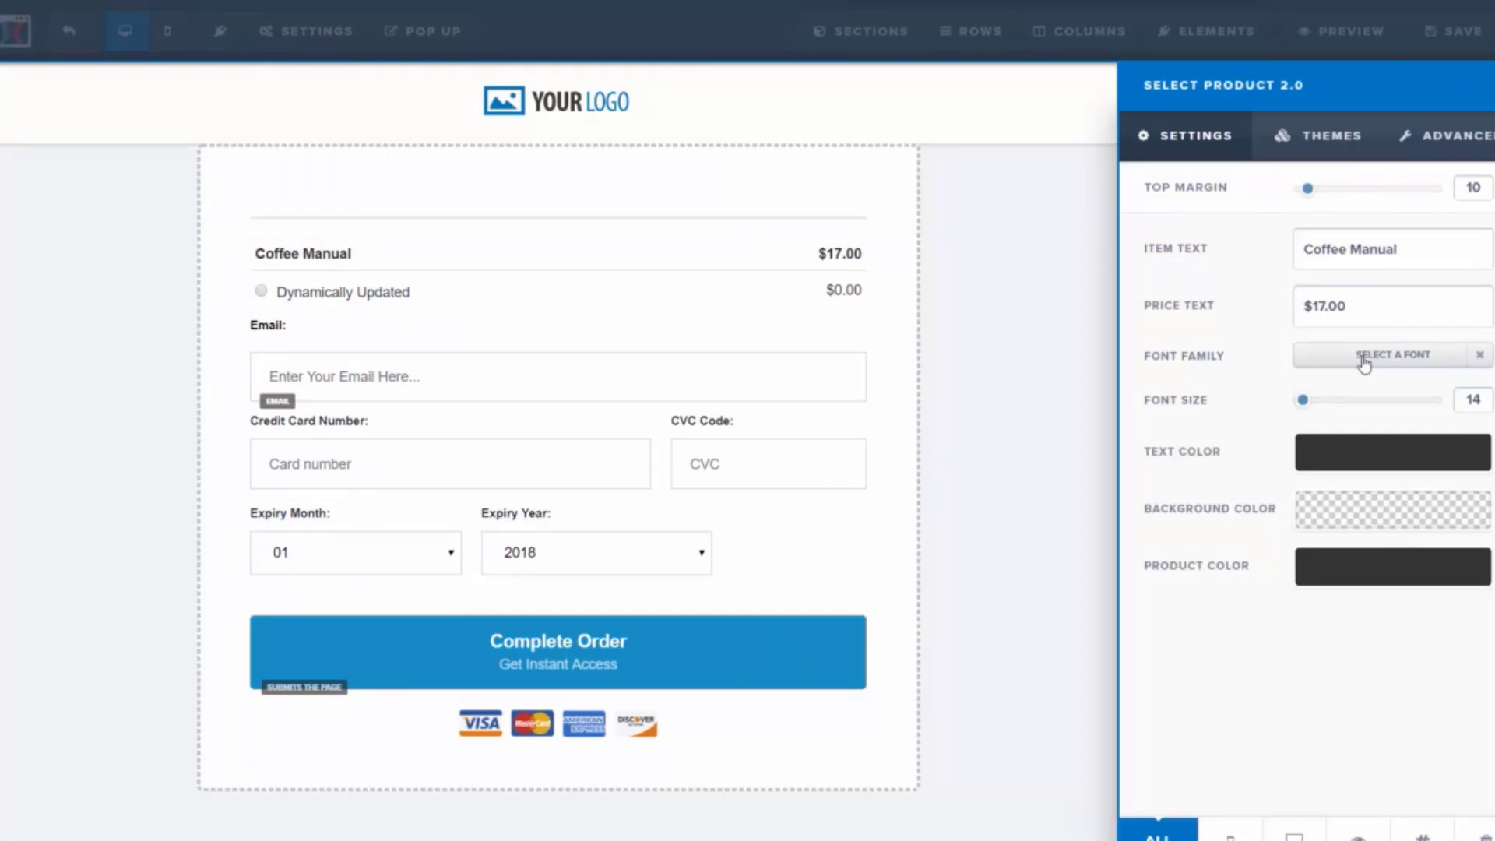
pyautogui.click(1458, 41)
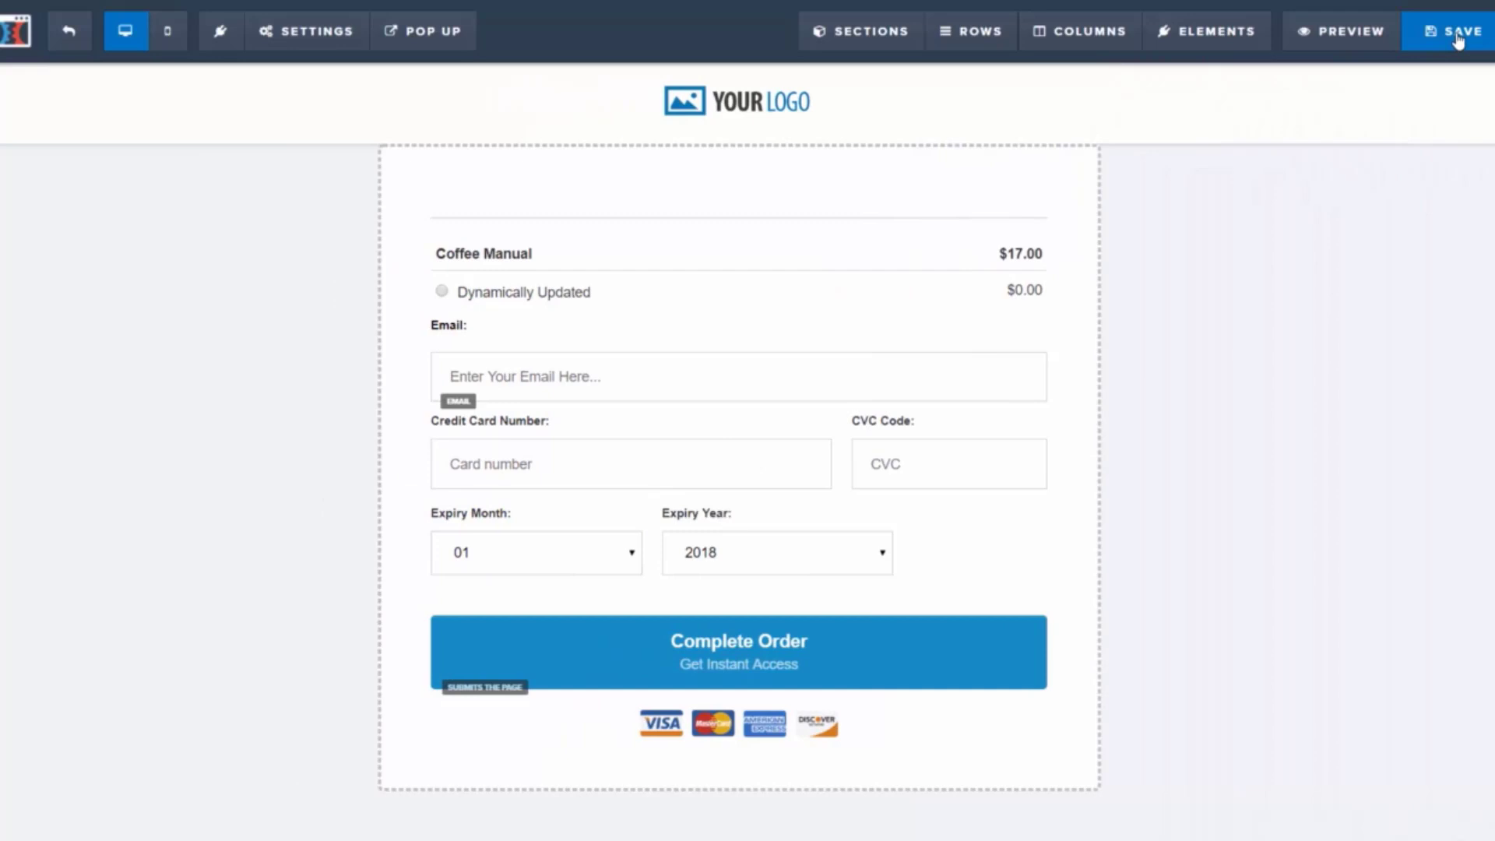
pyautogui.click(1457, 39)
# Delete the logo row and the empty header section that held it, and save the order page
pyautogui.moveTo(1331, 90)
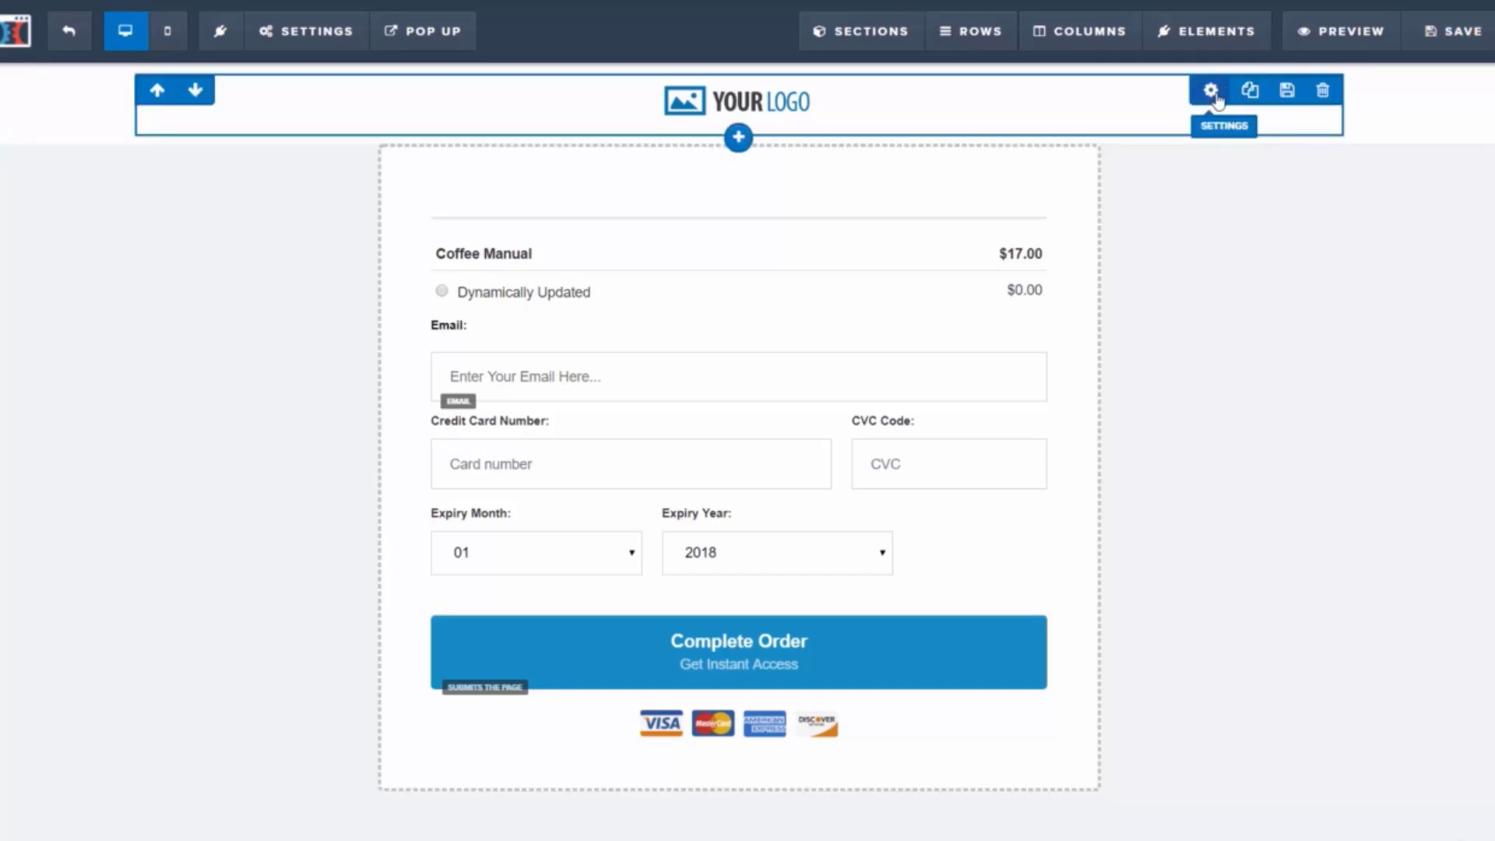
pyautogui.click(1323, 91)
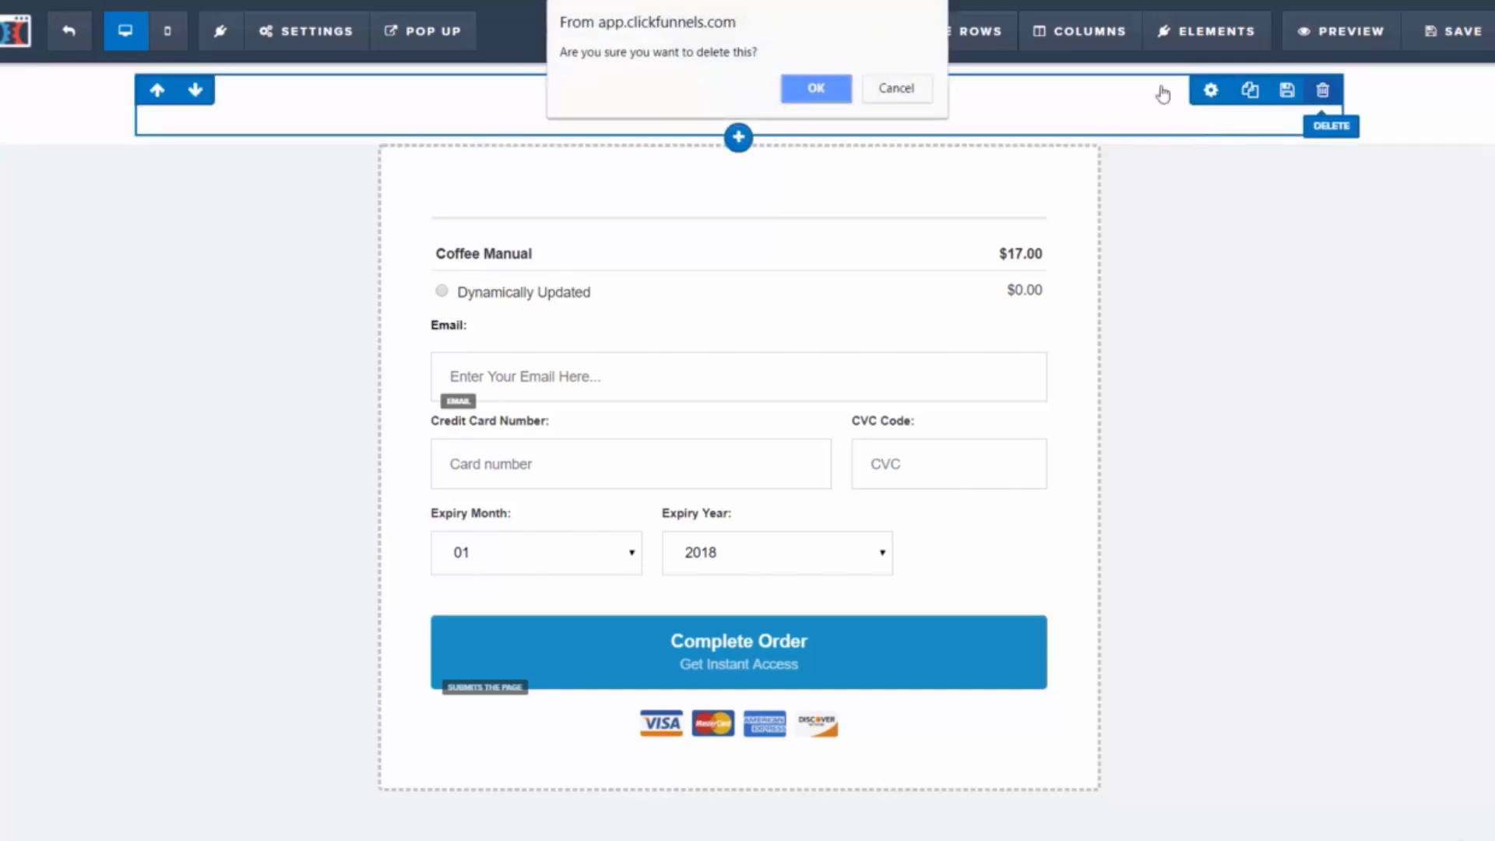
pyautogui.click(824, 93)
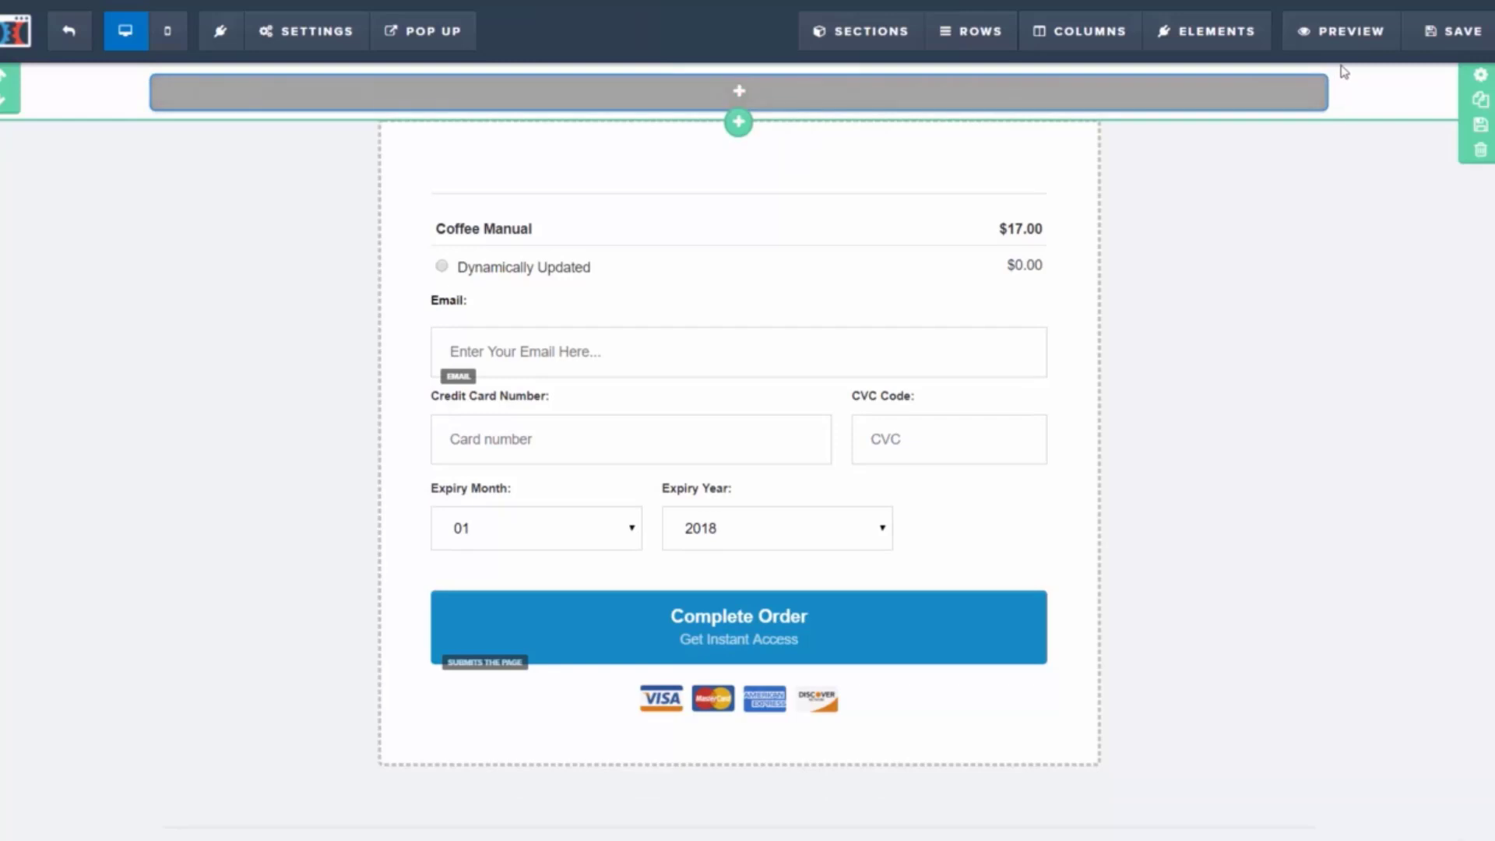
pyautogui.click(1480, 150)
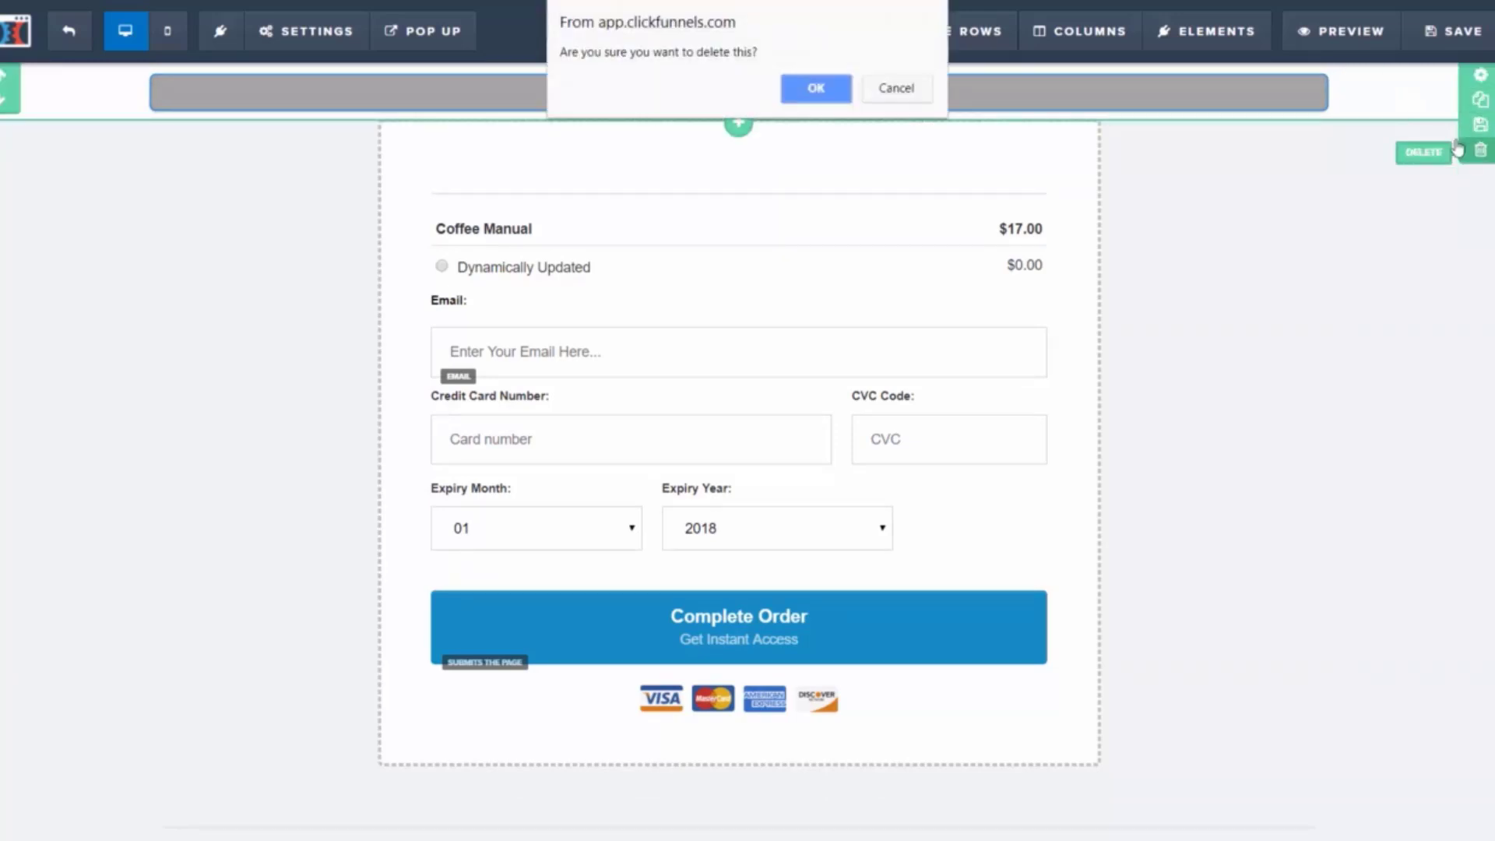
pyautogui.click(822, 98)
pyautogui.click(1448, 31)
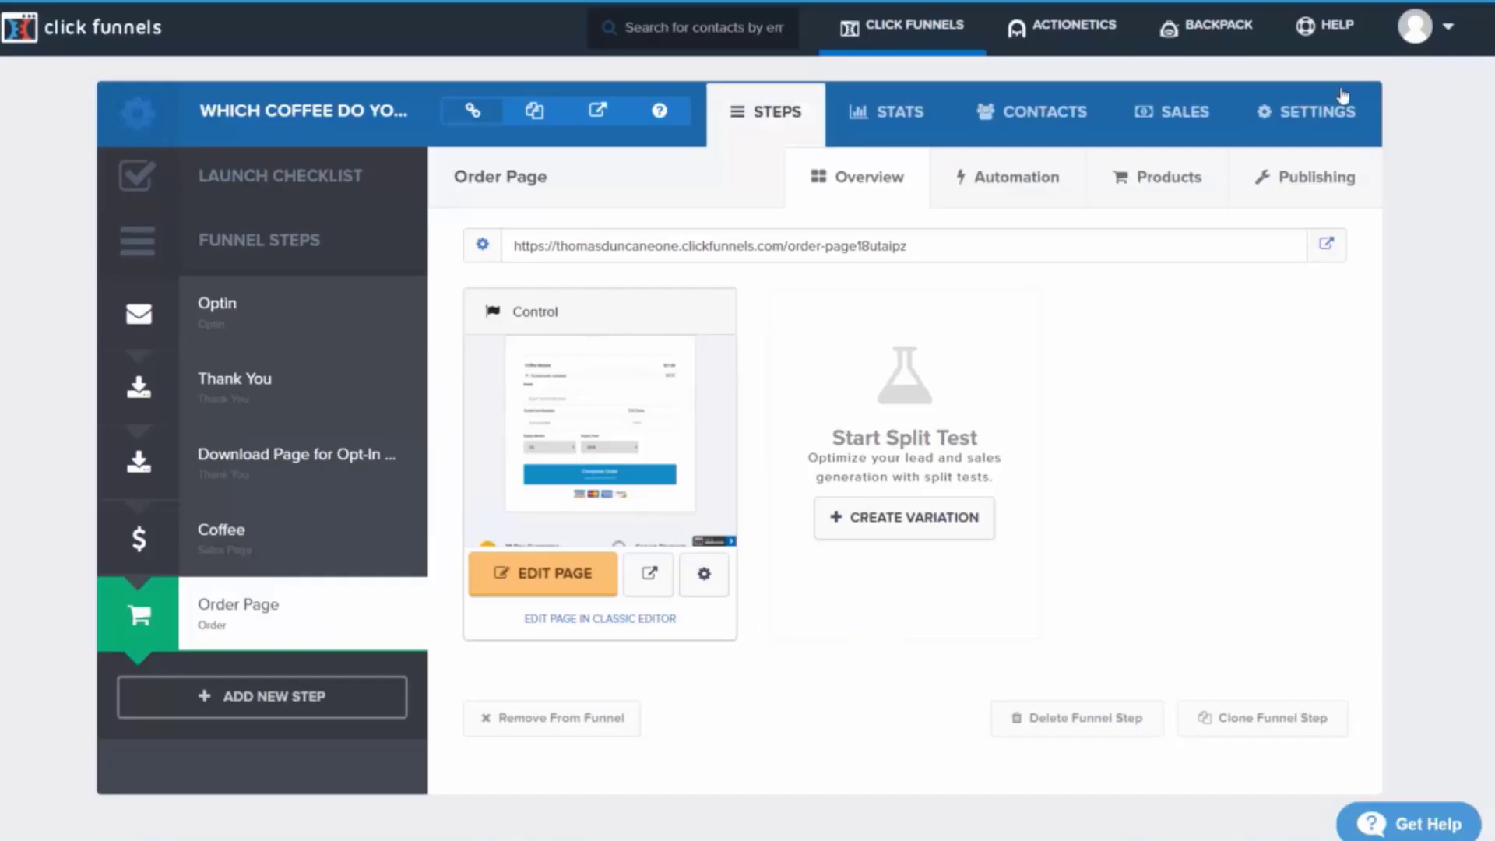
# Add a product named Coffee Manual to the order step, billed through Stripe at 17.00 USD as a one-time payment, described as Manual On Coffee
pyautogui.click(1141, 179)
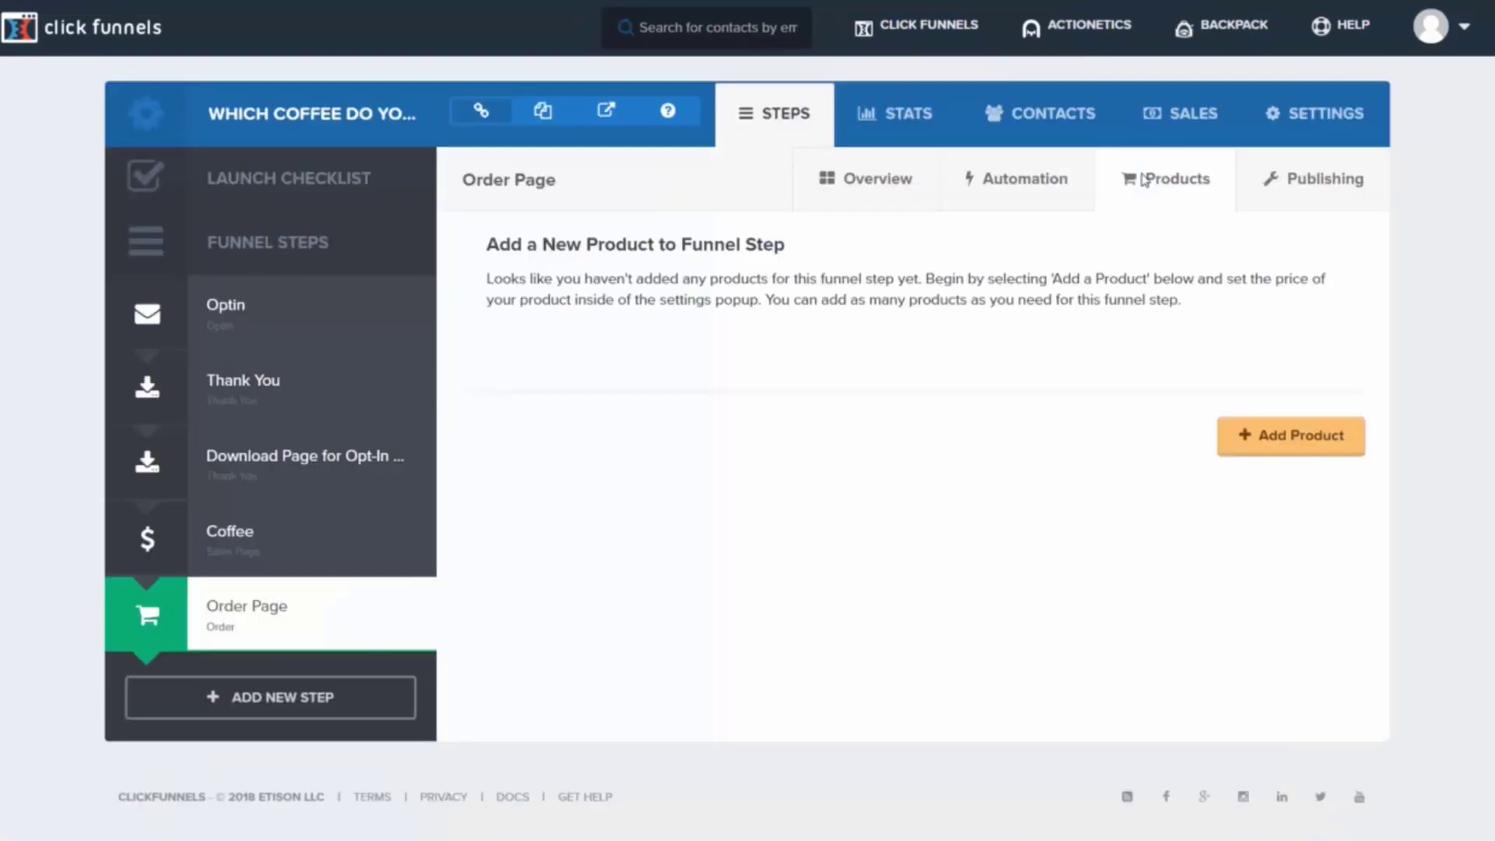
pyautogui.click(1255, 444)
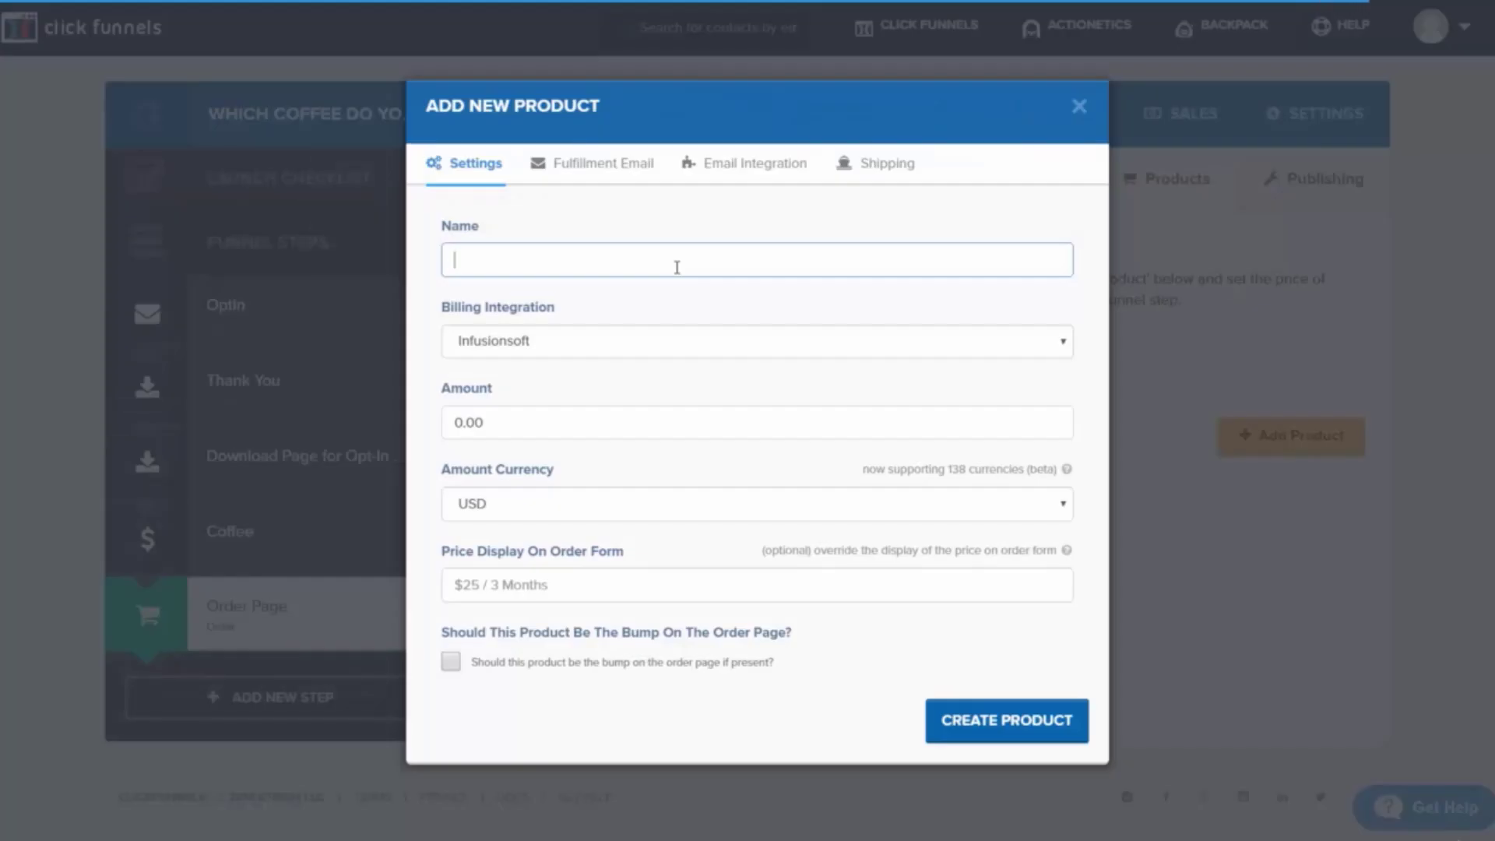
pyautogui.write('Coffee Manual')
pyautogui.press('Tab')
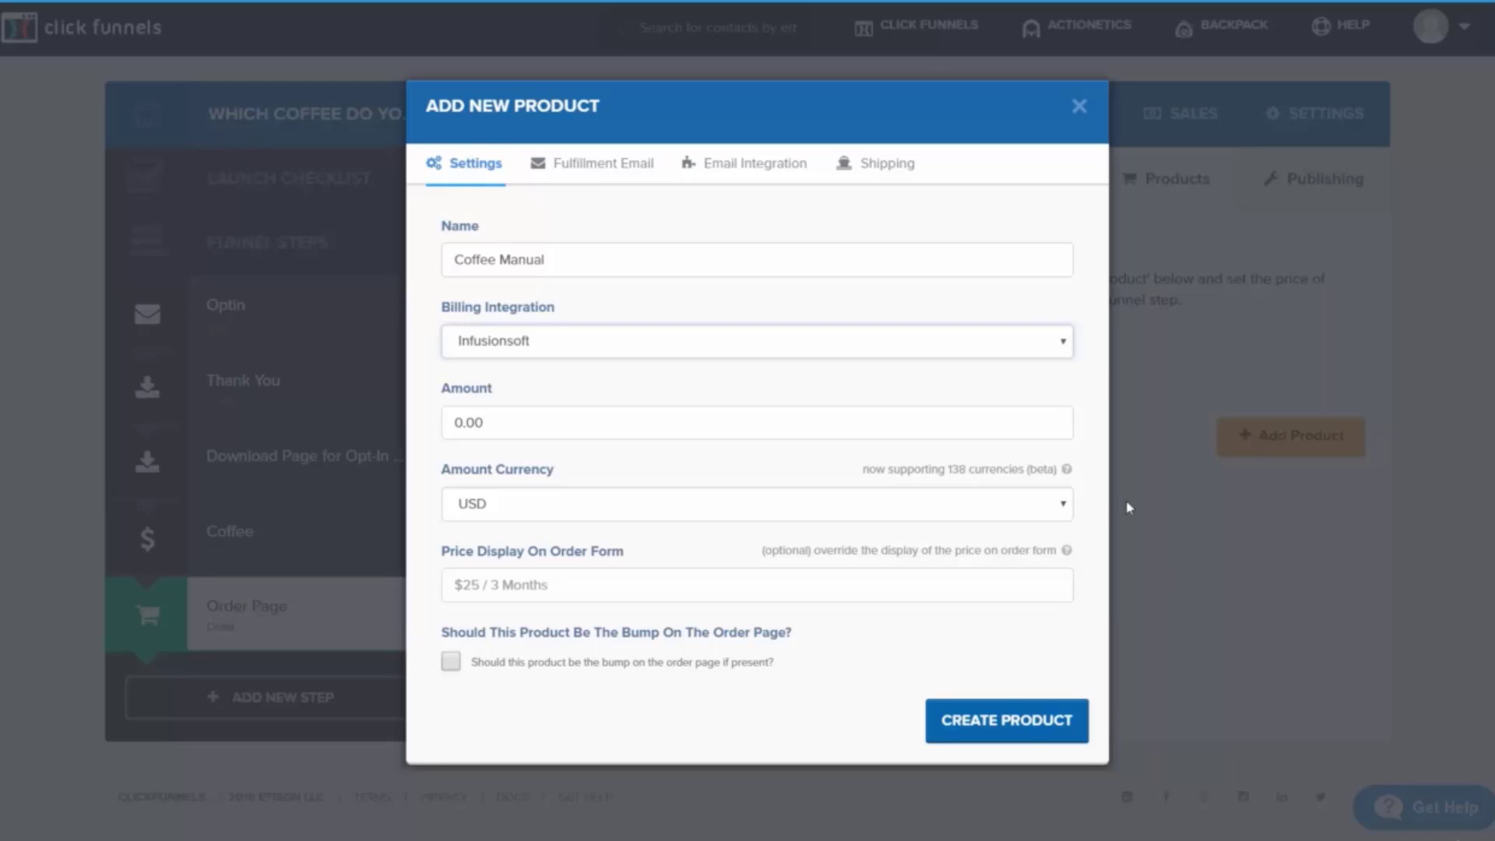
pyautogui.click(1004, 340)
pyautogui.click(978, 417)
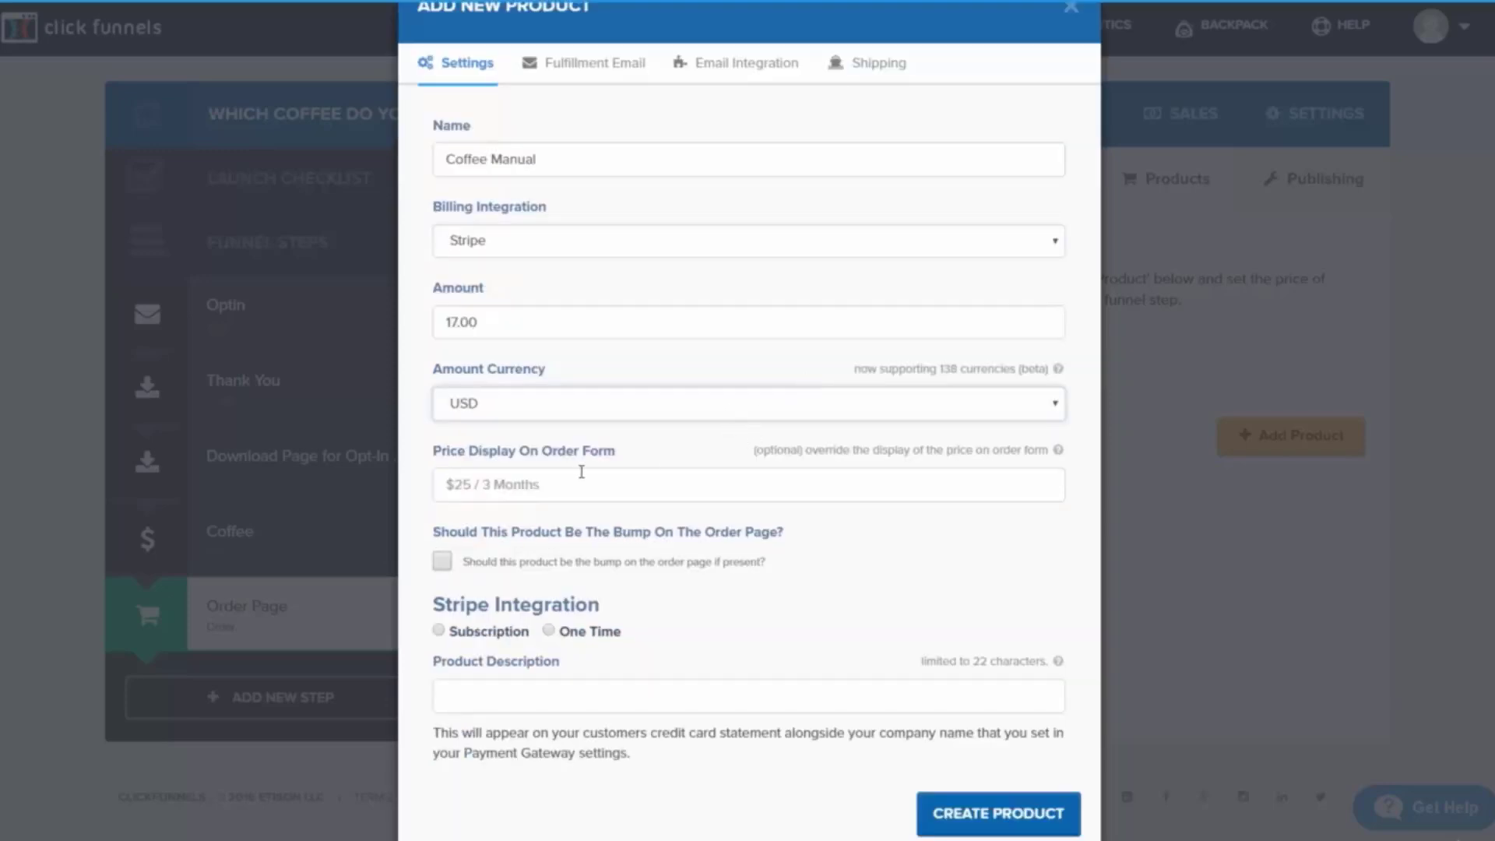
pyautogui.click(549, 630)
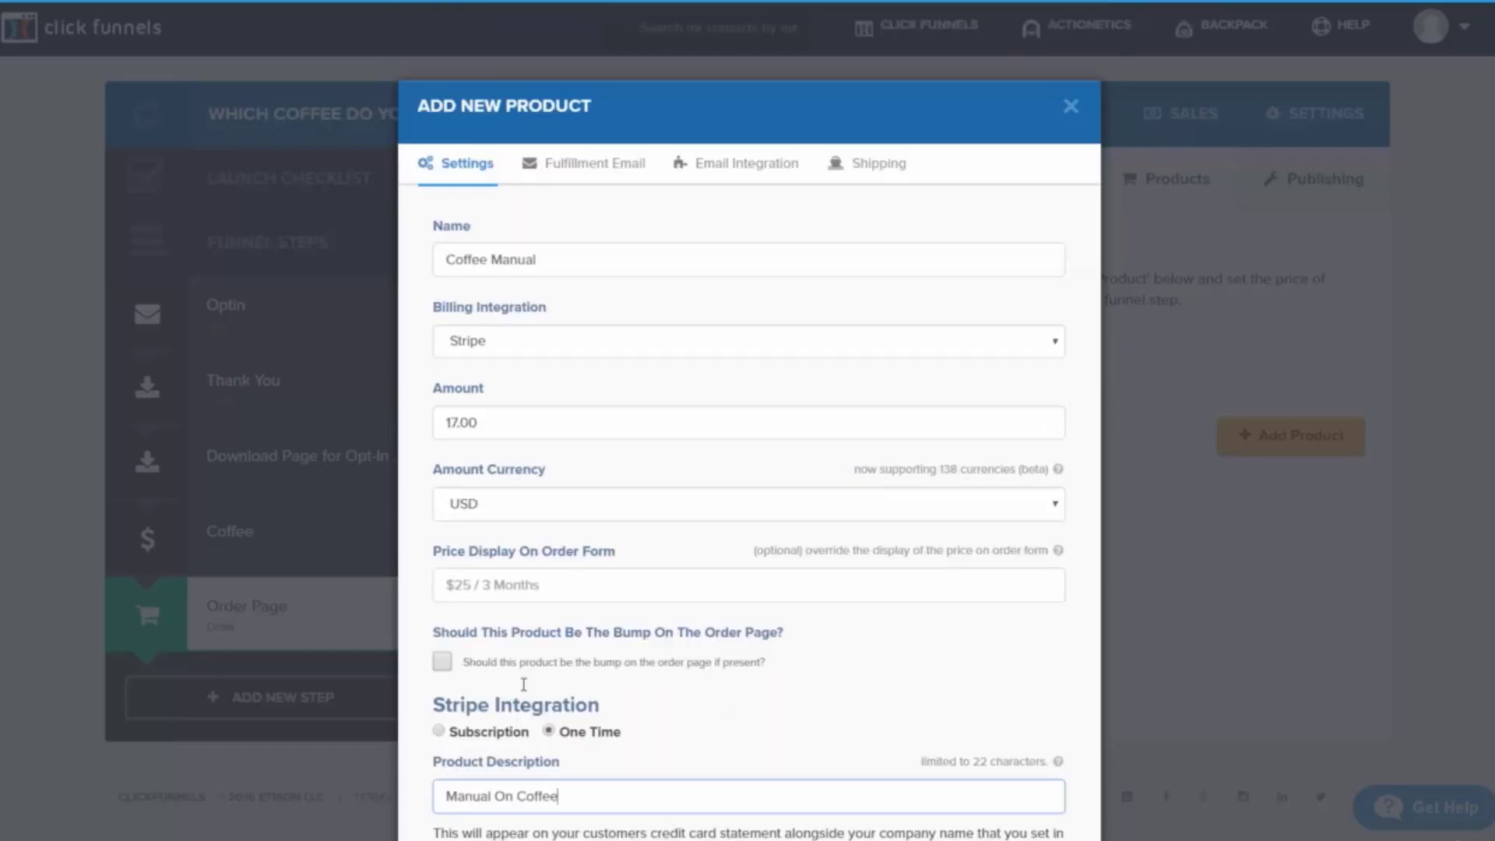
# Set the fulfillment email subject to "Thanks for Getting Our Coffee Manual" and add the line "Thanks For This!" to its body
pyautogui.click(595, 169)
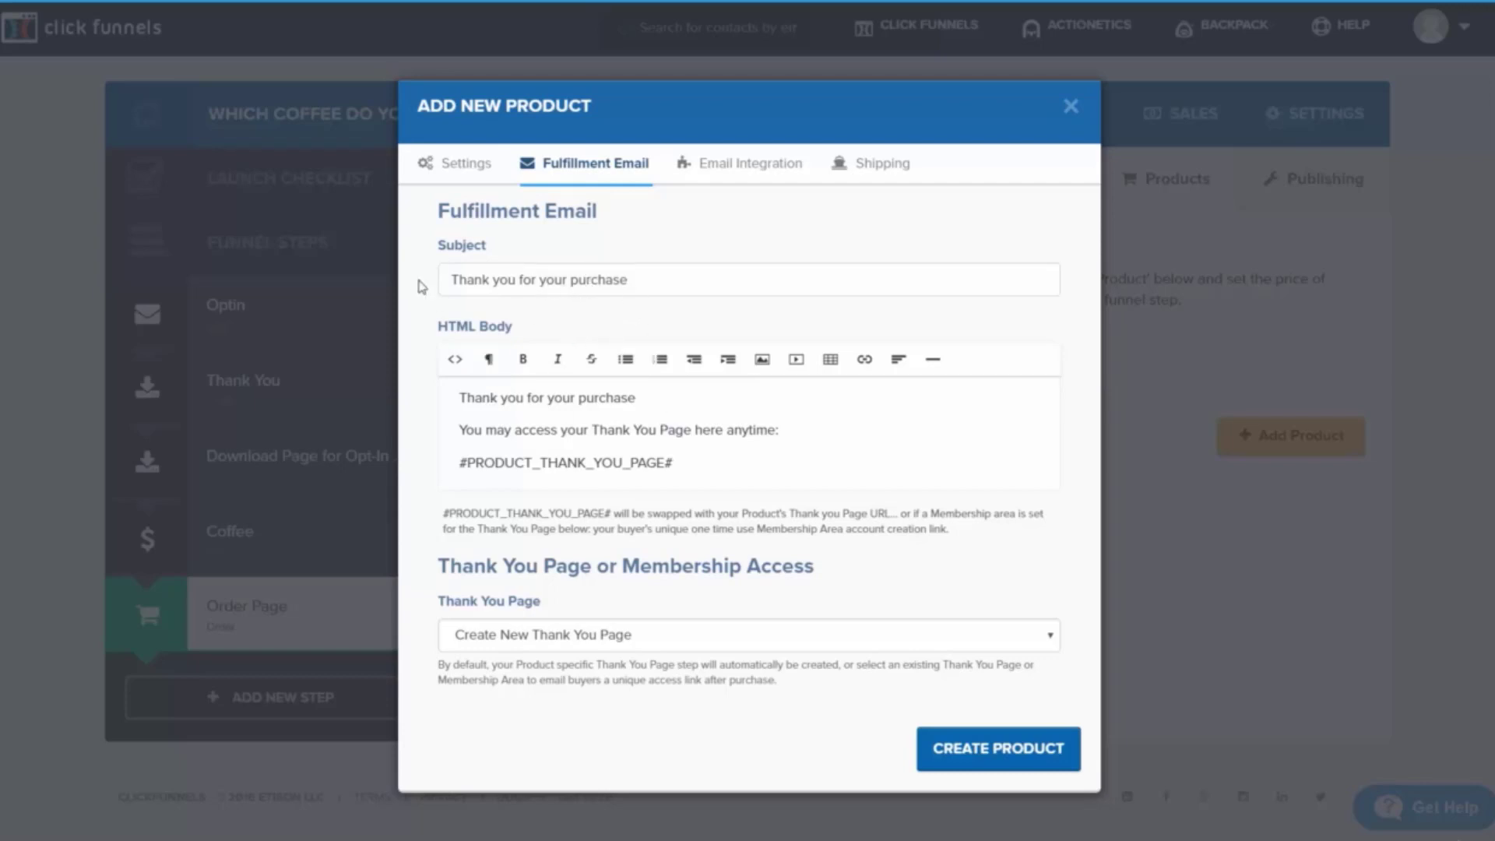
pyautogui.moveTo(451, 280); pyautogui.dragTo(629, 269)
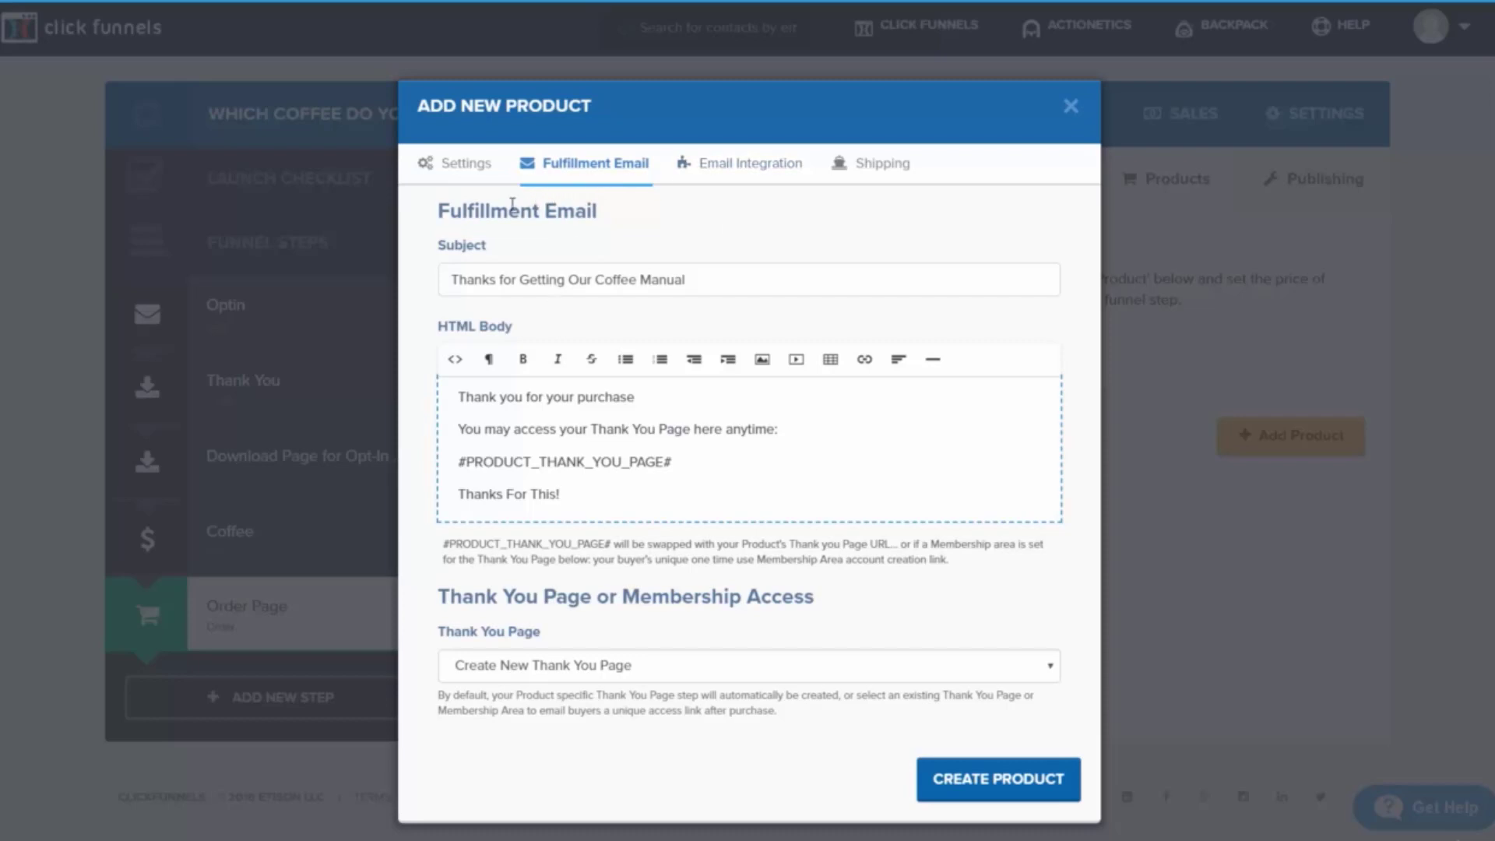
# Set the product's email integration to Getresponse with Add To Campaign and the hackathonplr list, and create the product
pyautogui.click(751, 171)
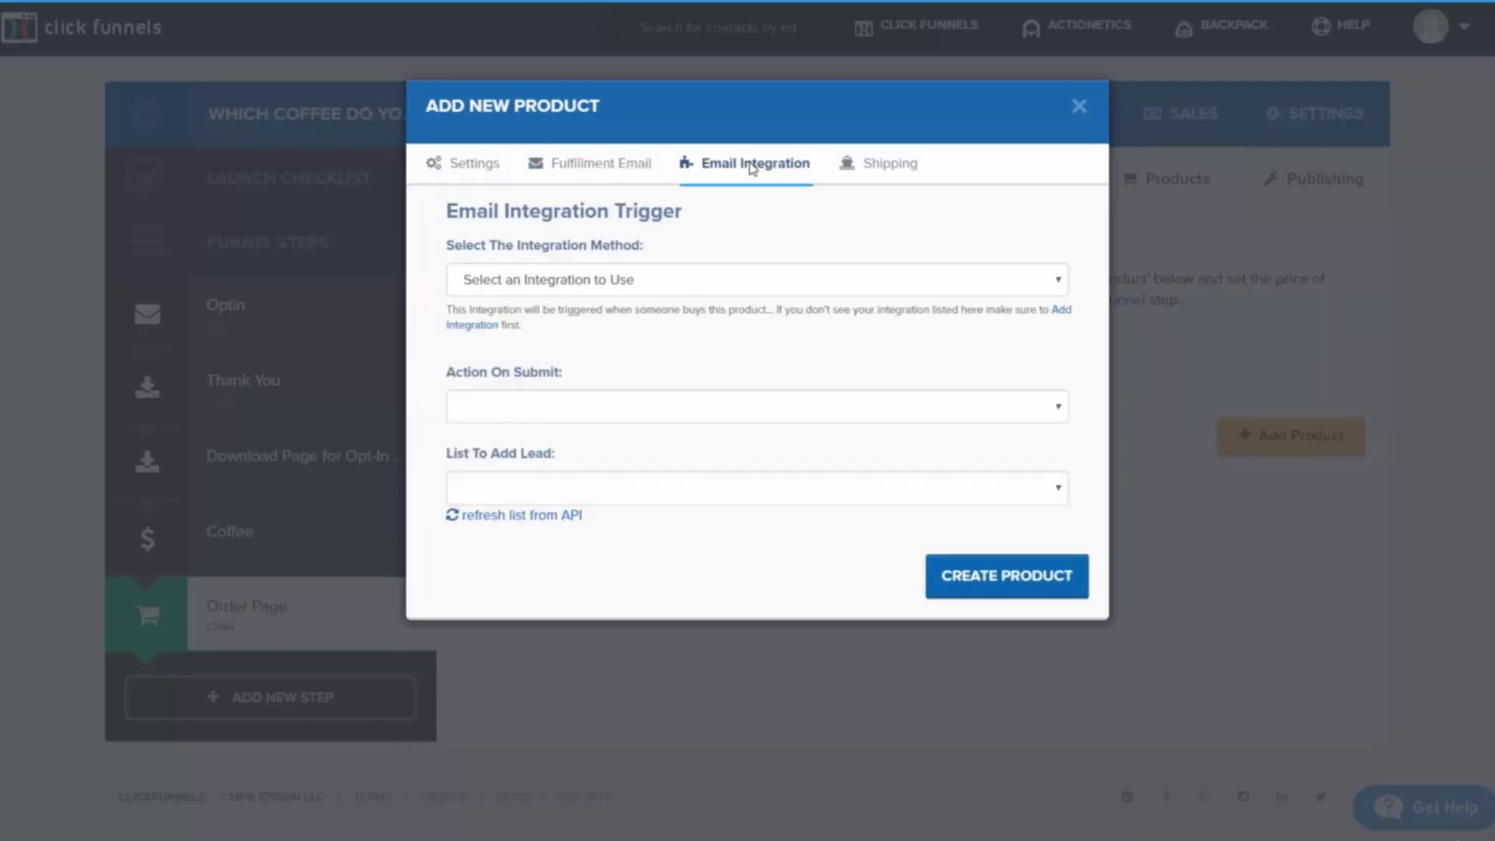
pyautogui.click(918, 282)
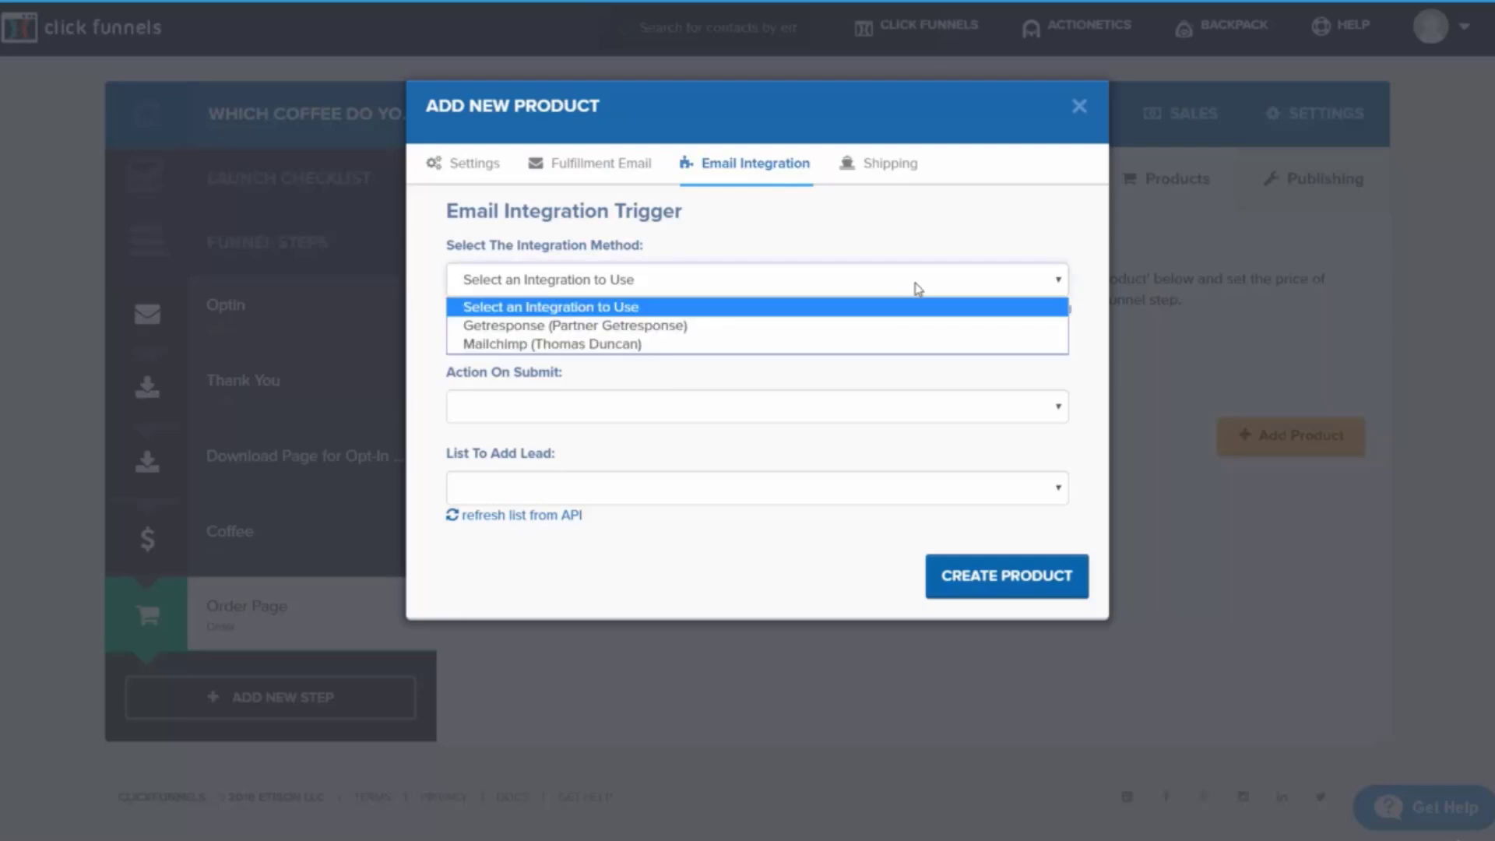
pyautogui.click(909, 326)
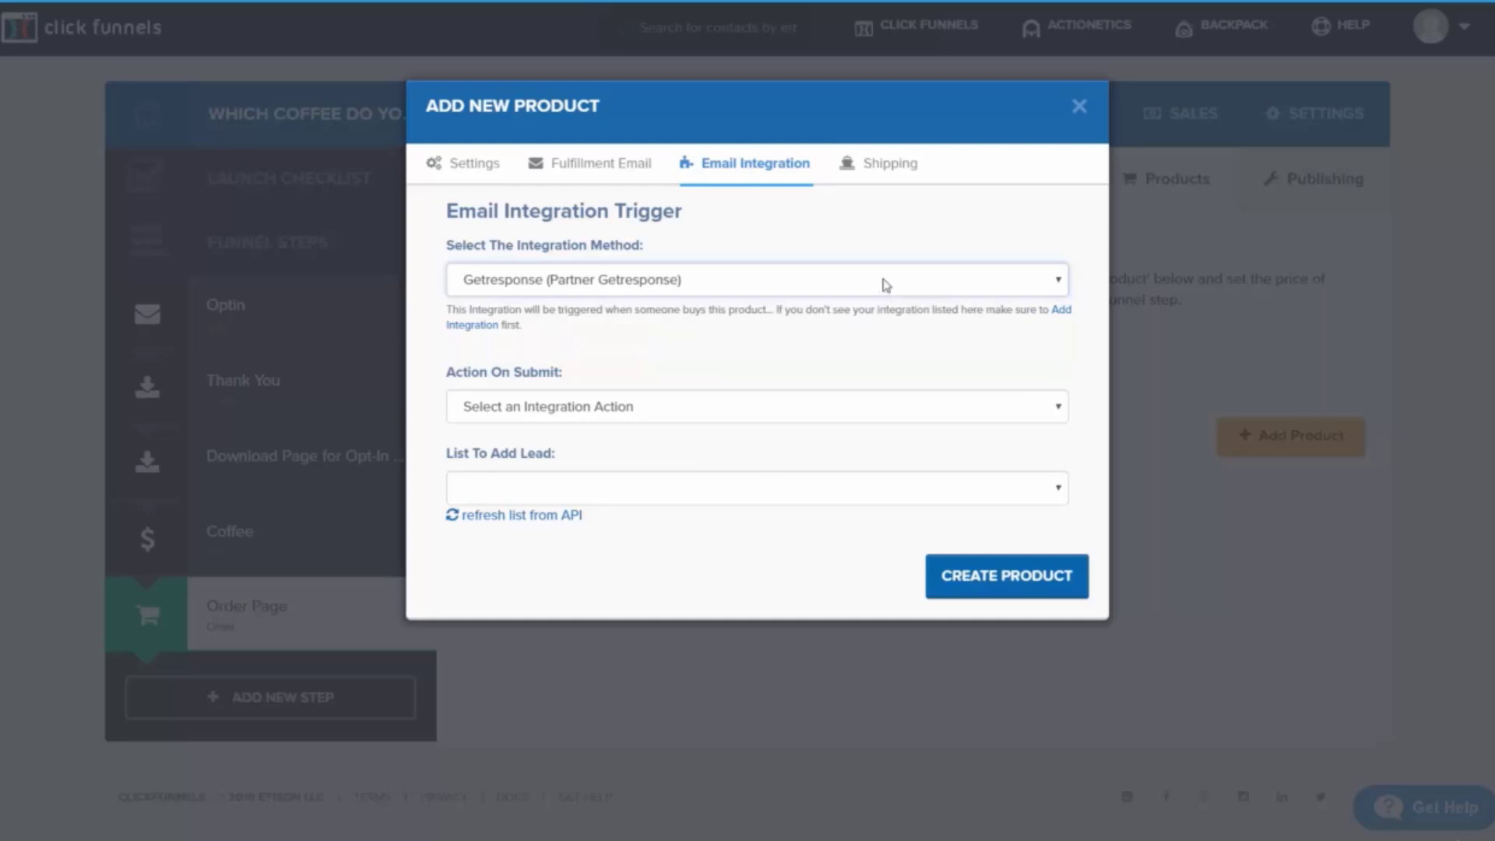
pyautogui.click(997, 423)
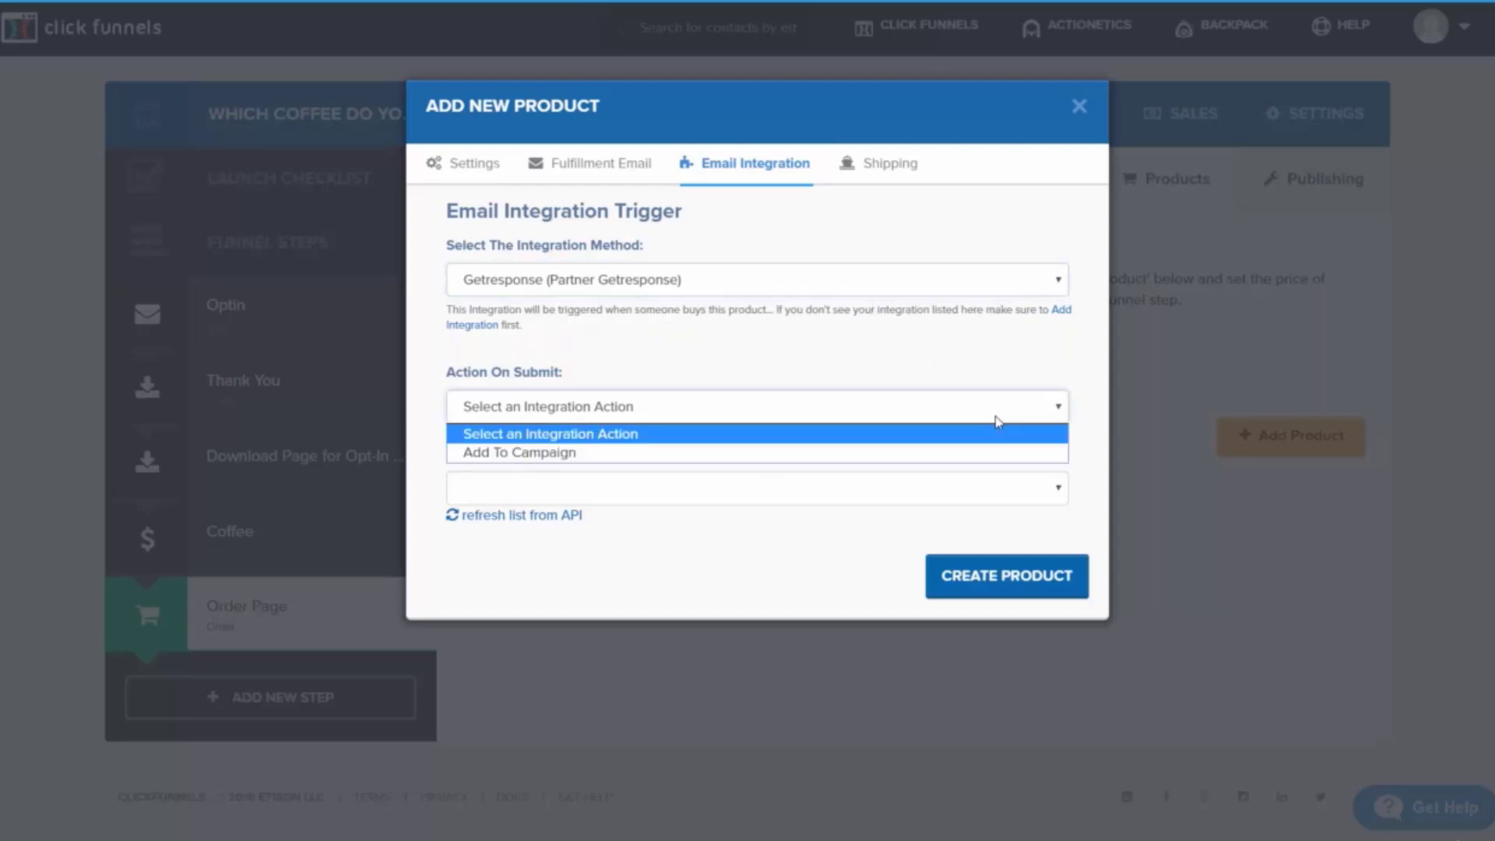
pyautogui.click(978, 455)
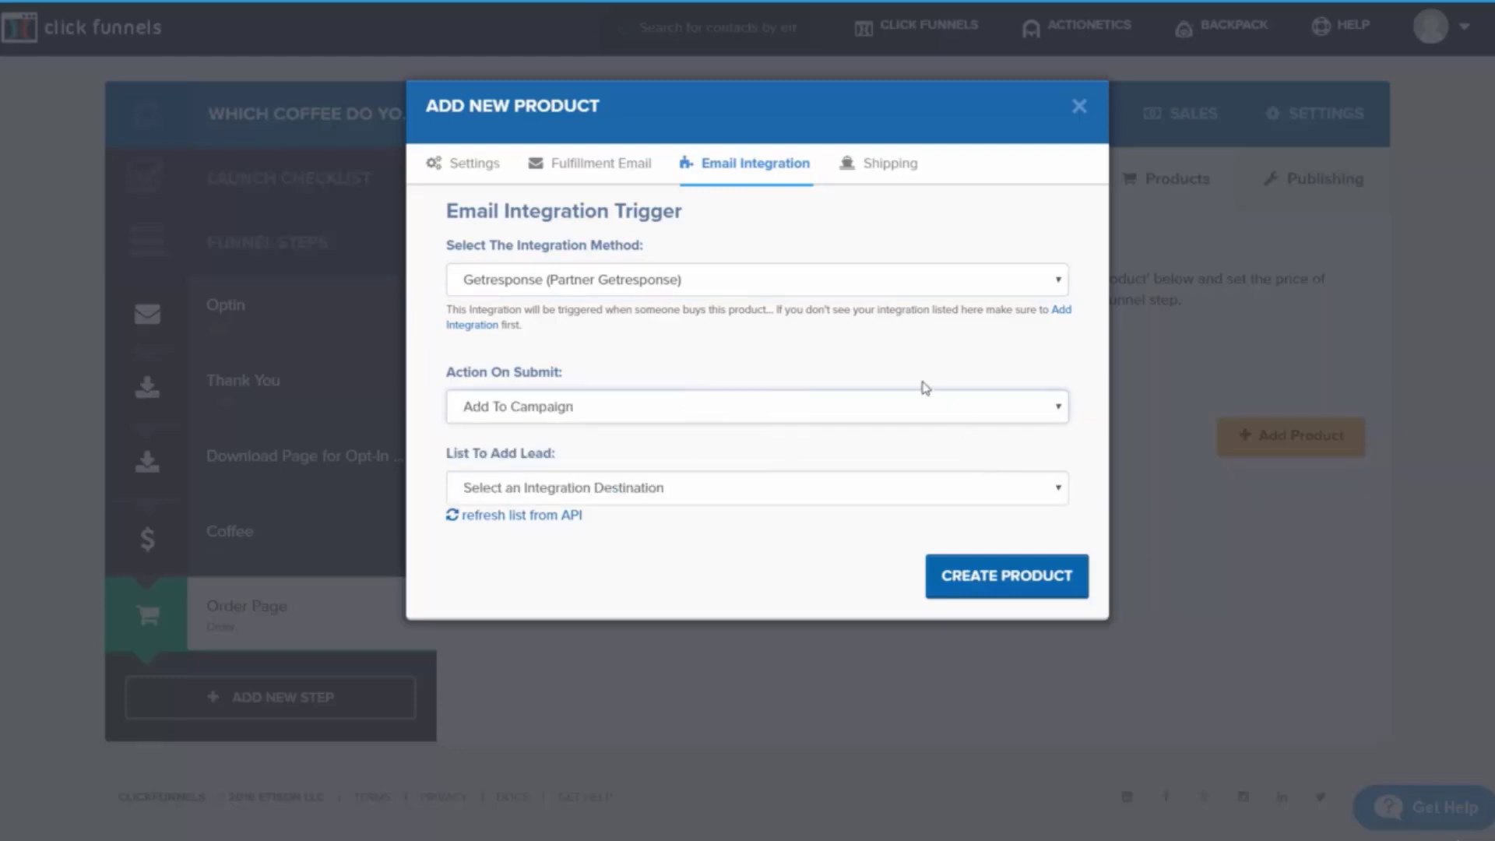
pyautogui.click(1029, 492)
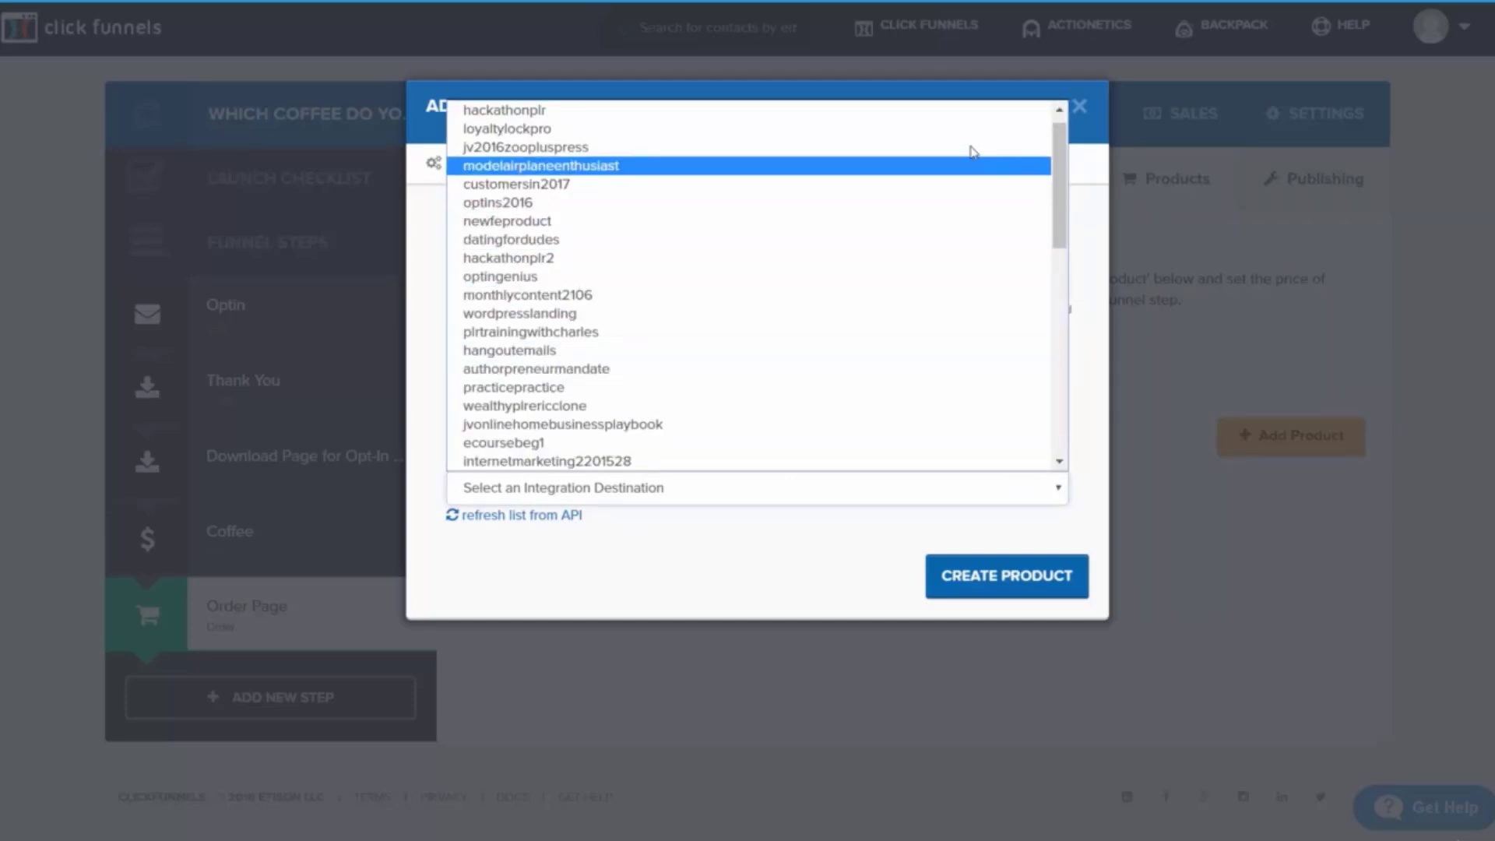
pyautogui.click(966, 119)
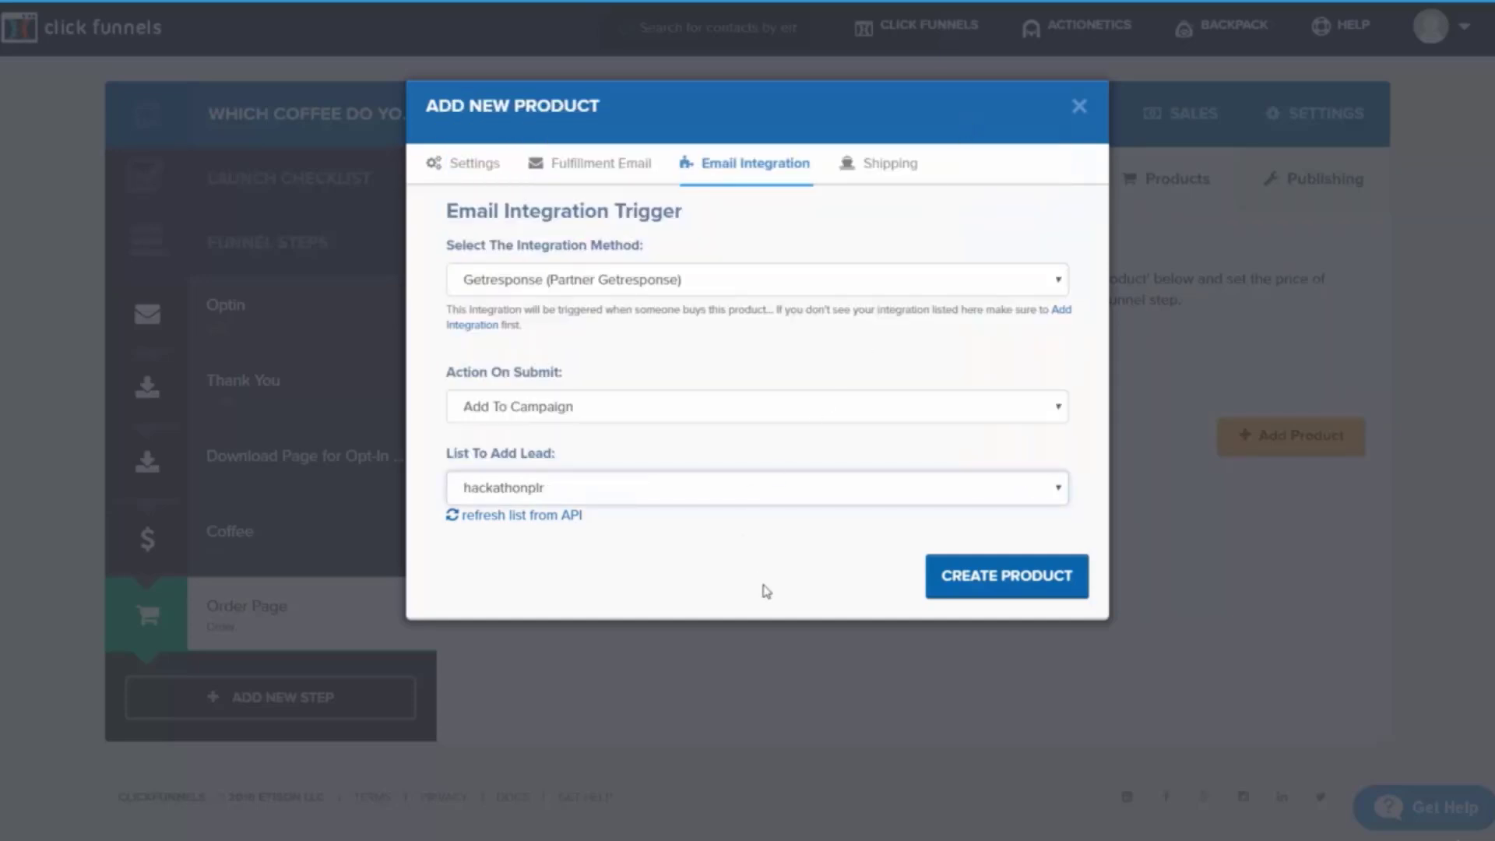
pyautogui.click(983, 594)
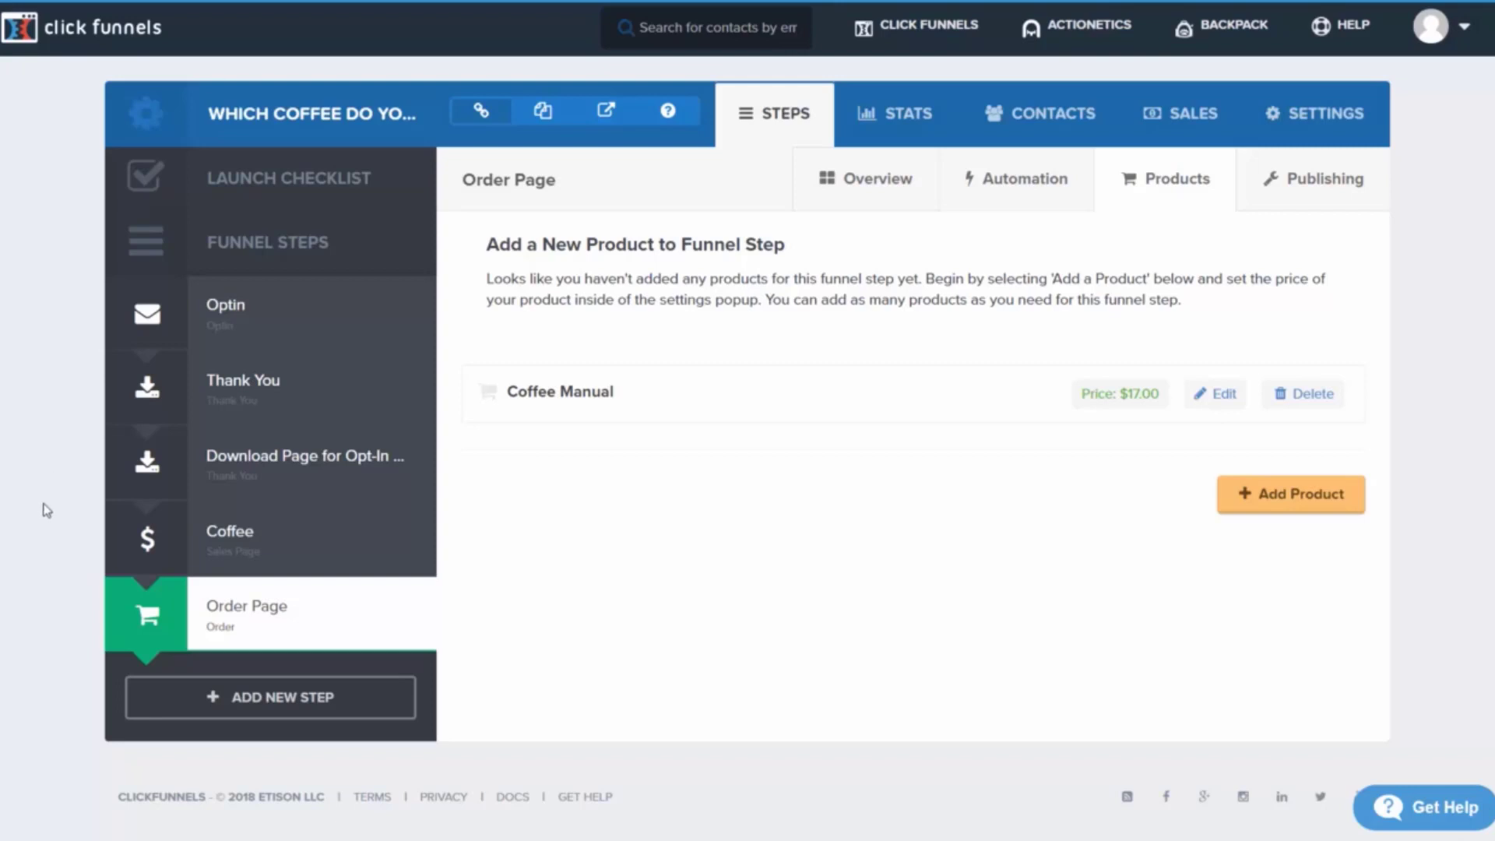
# Create a funnel step named "Download Page for Coffee Manual" with the path "Coffee Manual"
pyautogui.click(244, 698)
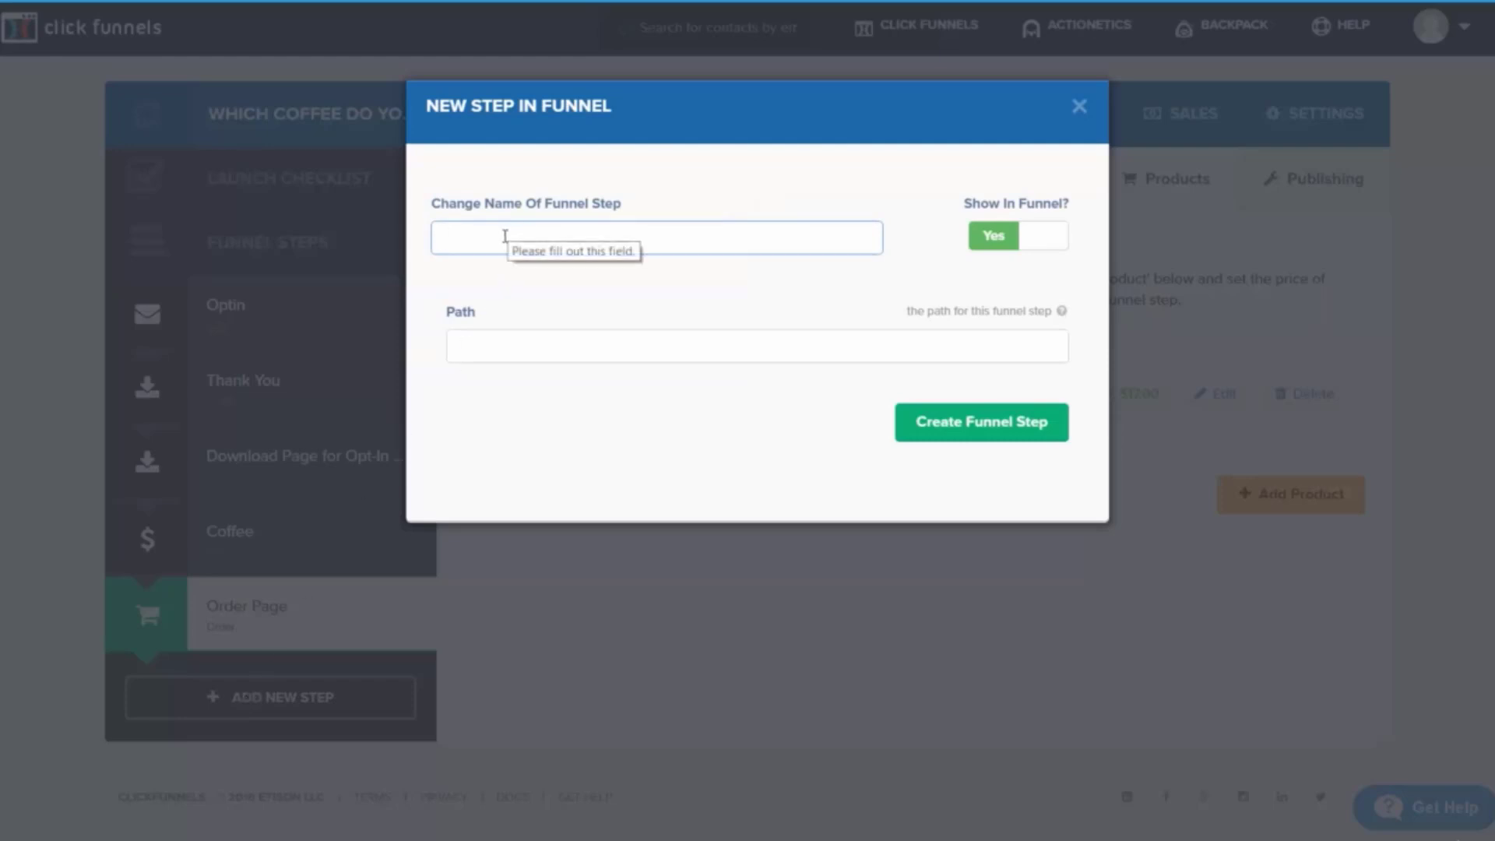
pyautogui.write('Download Page for Coffee Manual')
pyautogui.press('Tab')
pyautogui.write('Coffee Manual')
pyautogui.click(556, 441)
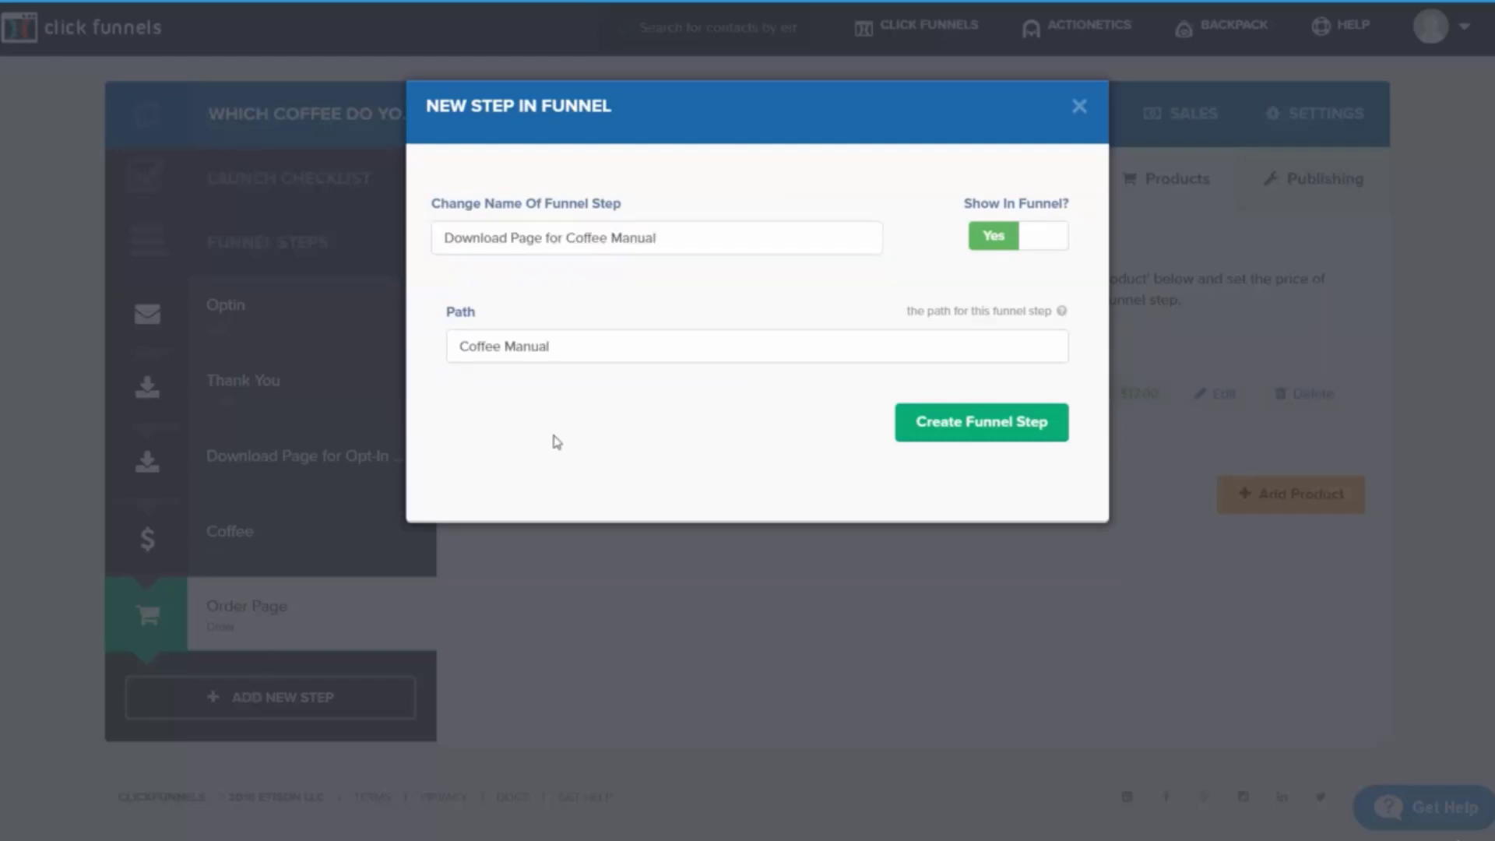
pyautogui.click(938, 421)
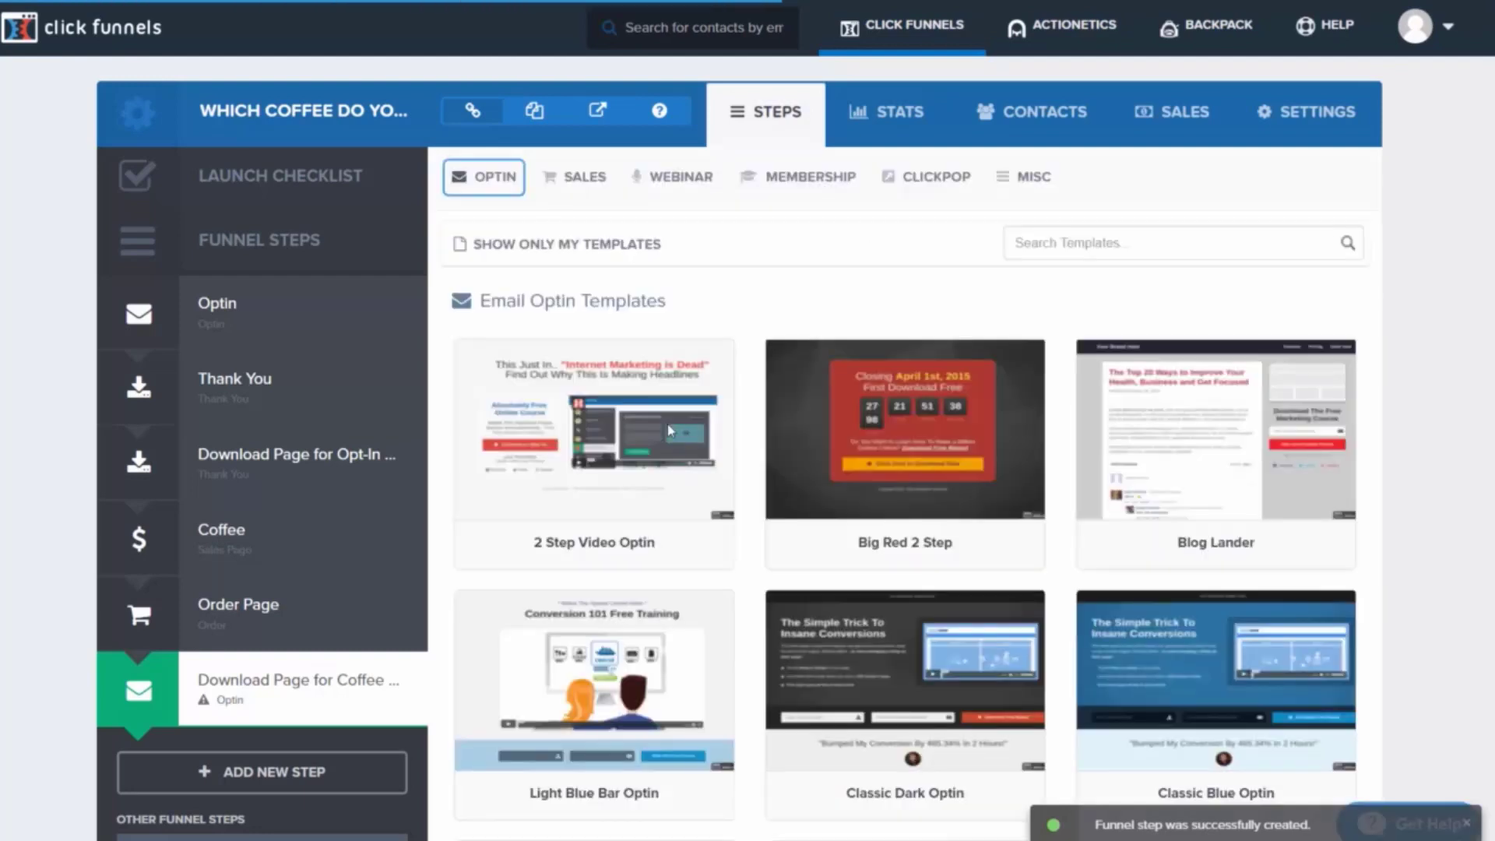
# Browse the Thank You templates and apply the Download Clean Dotted template to the new download step
pyautogui.moveTo(520, 423)
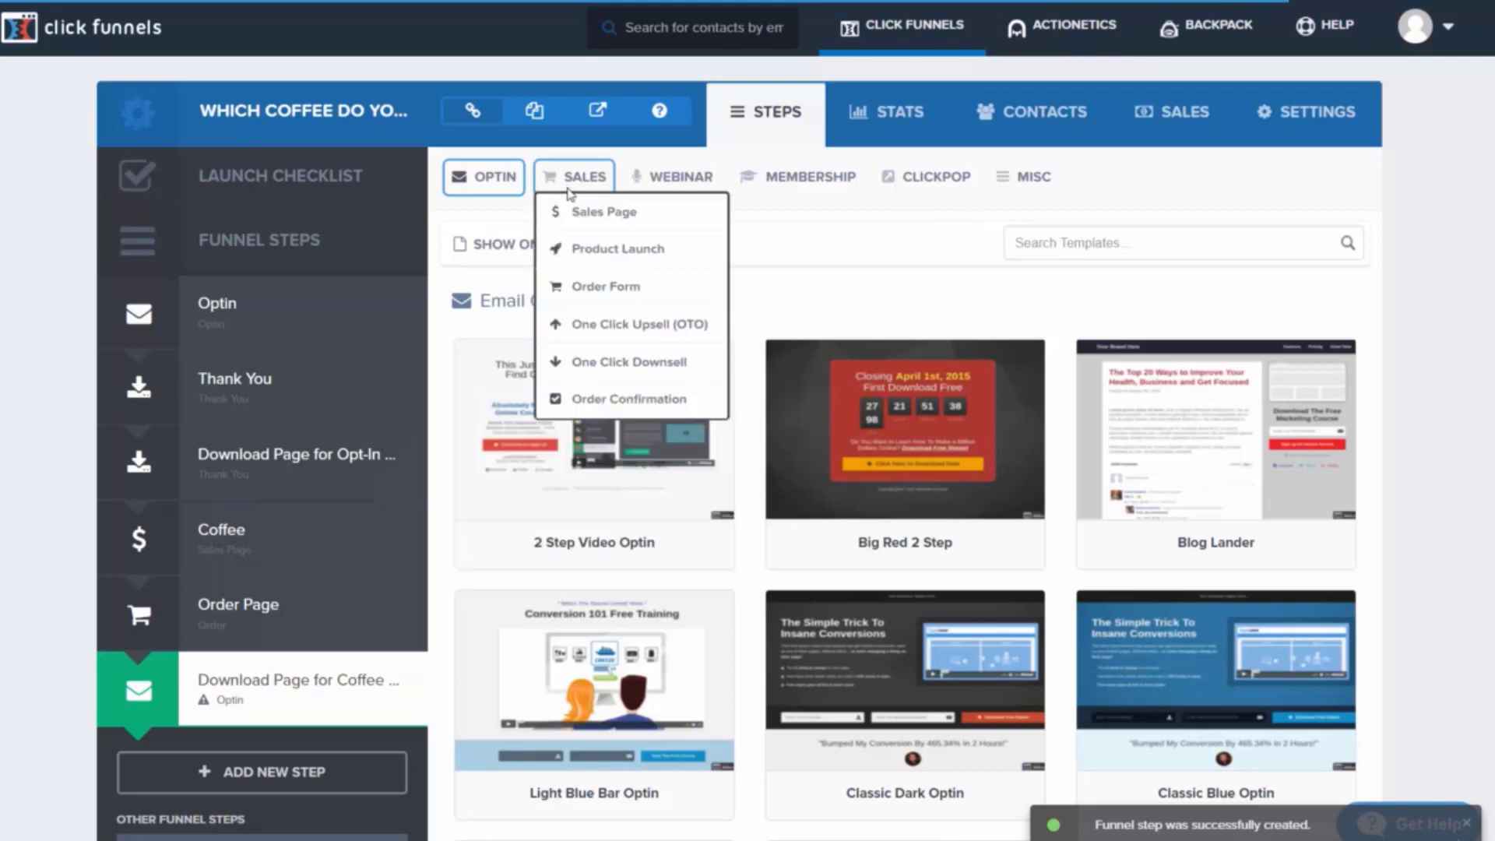
pyautogui.moveTo(502, 185)
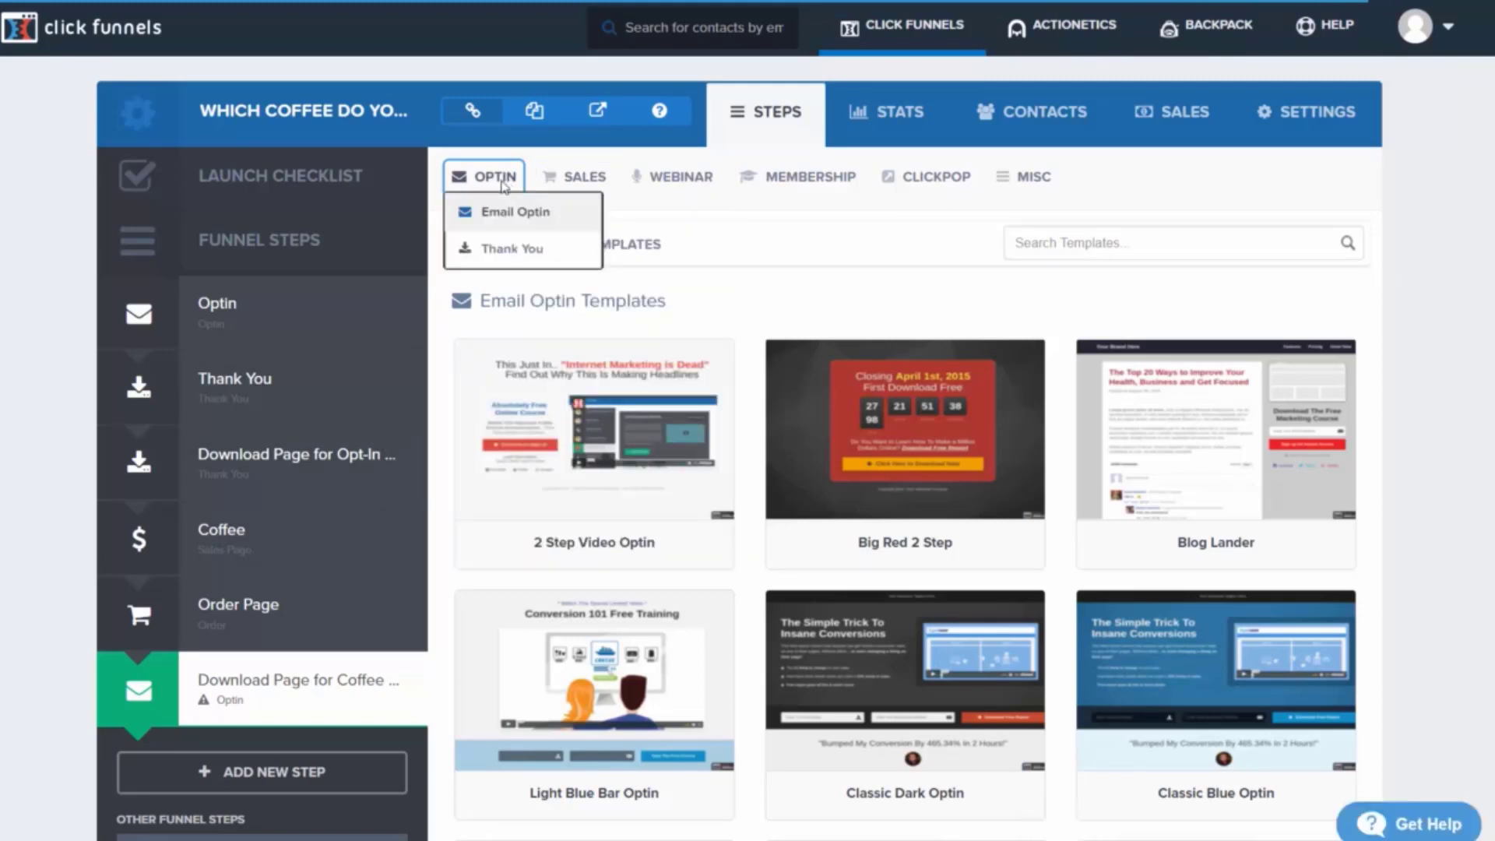
pyautogui.moveTo(584, 179)
pyautogui.click(520, 249)
pyautogui.scroll(-1, 894, 325)
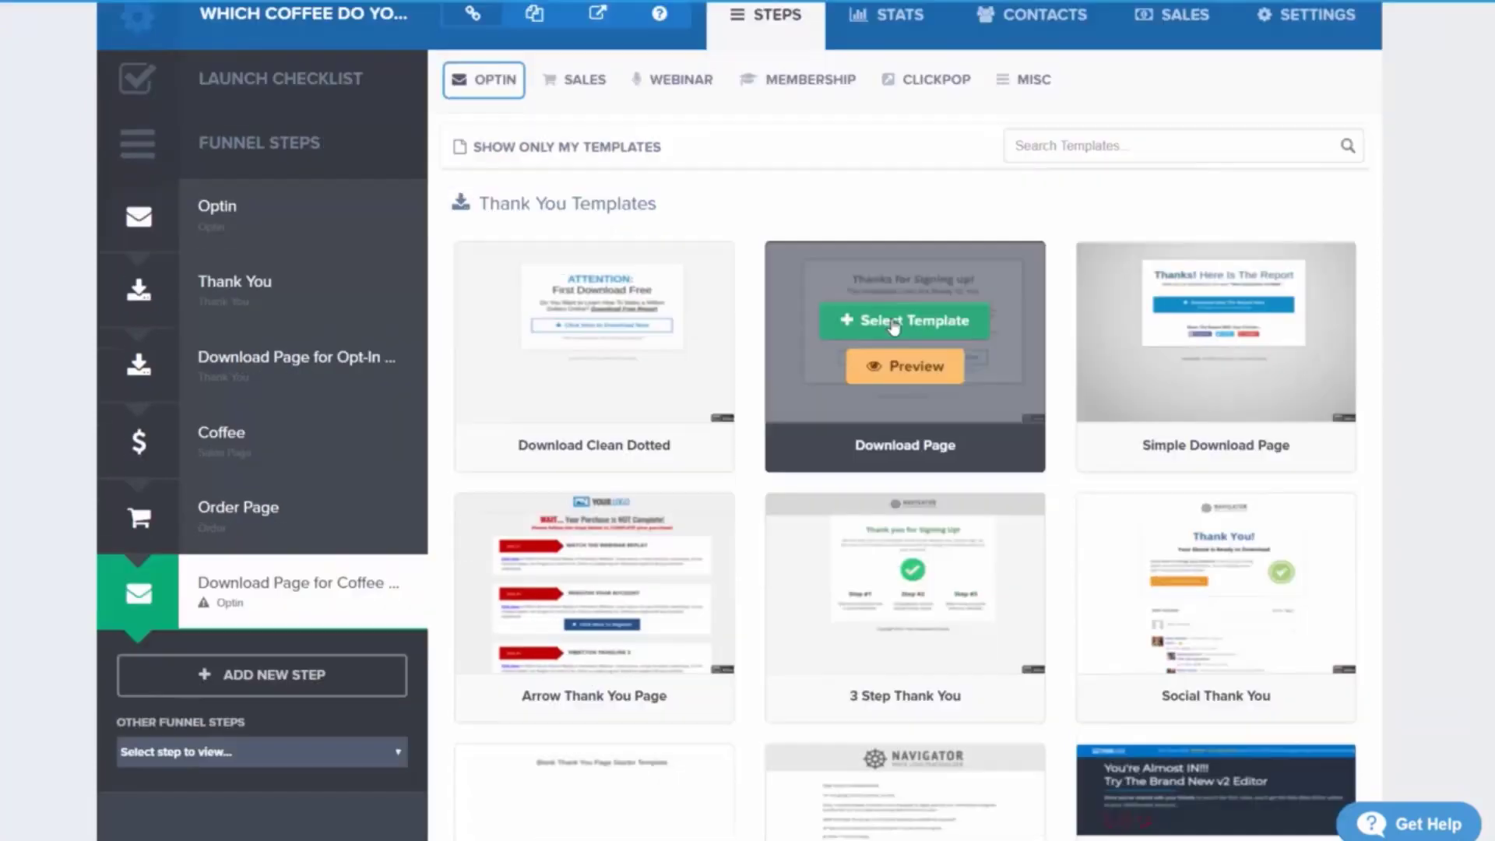
pyautogui.scroll(-2, 893, 325)
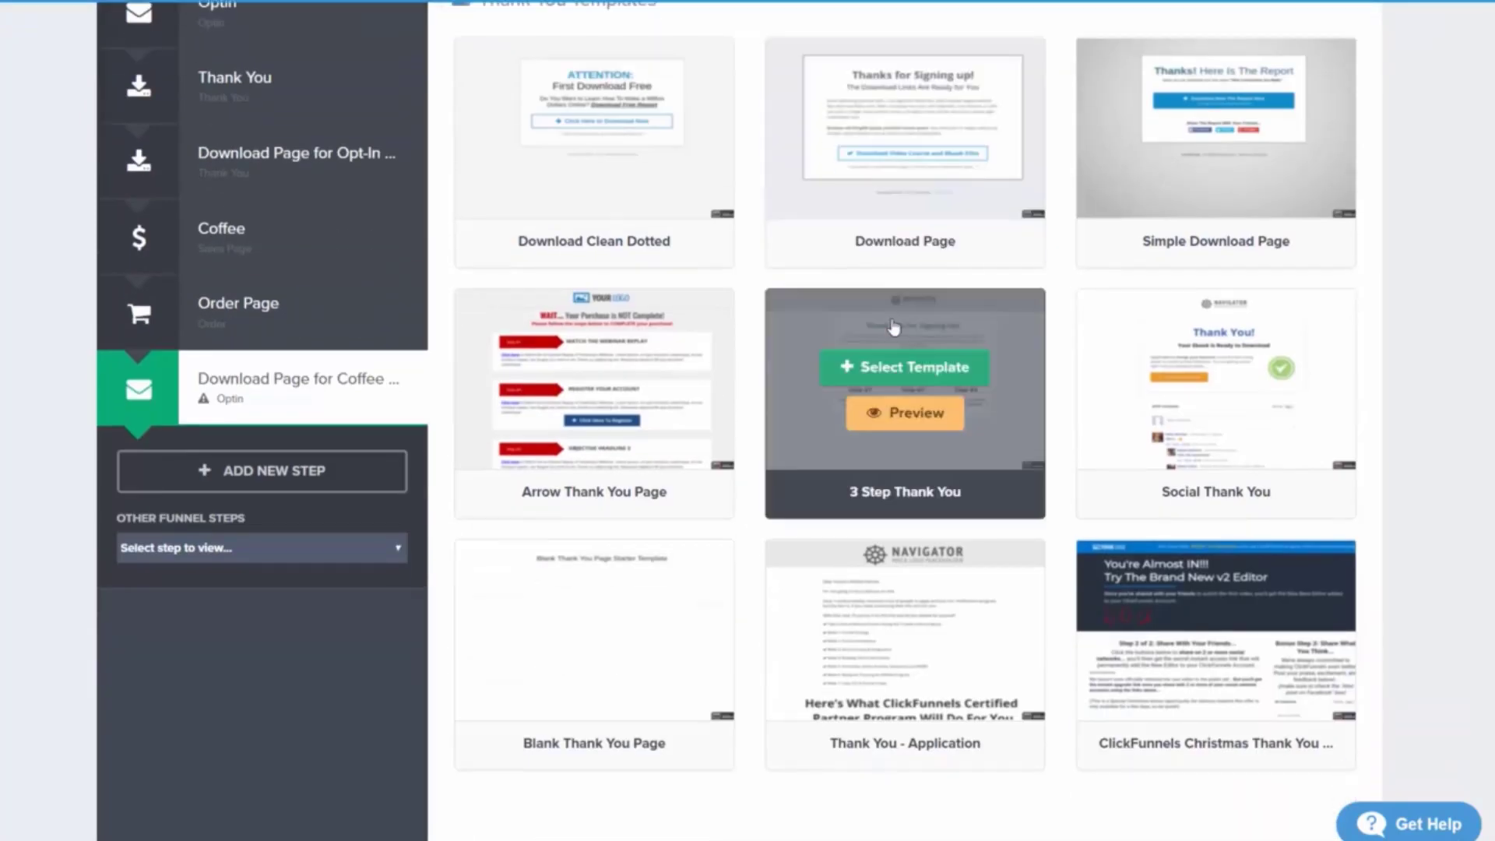
pyautogui.scroll(1, 893, 326)
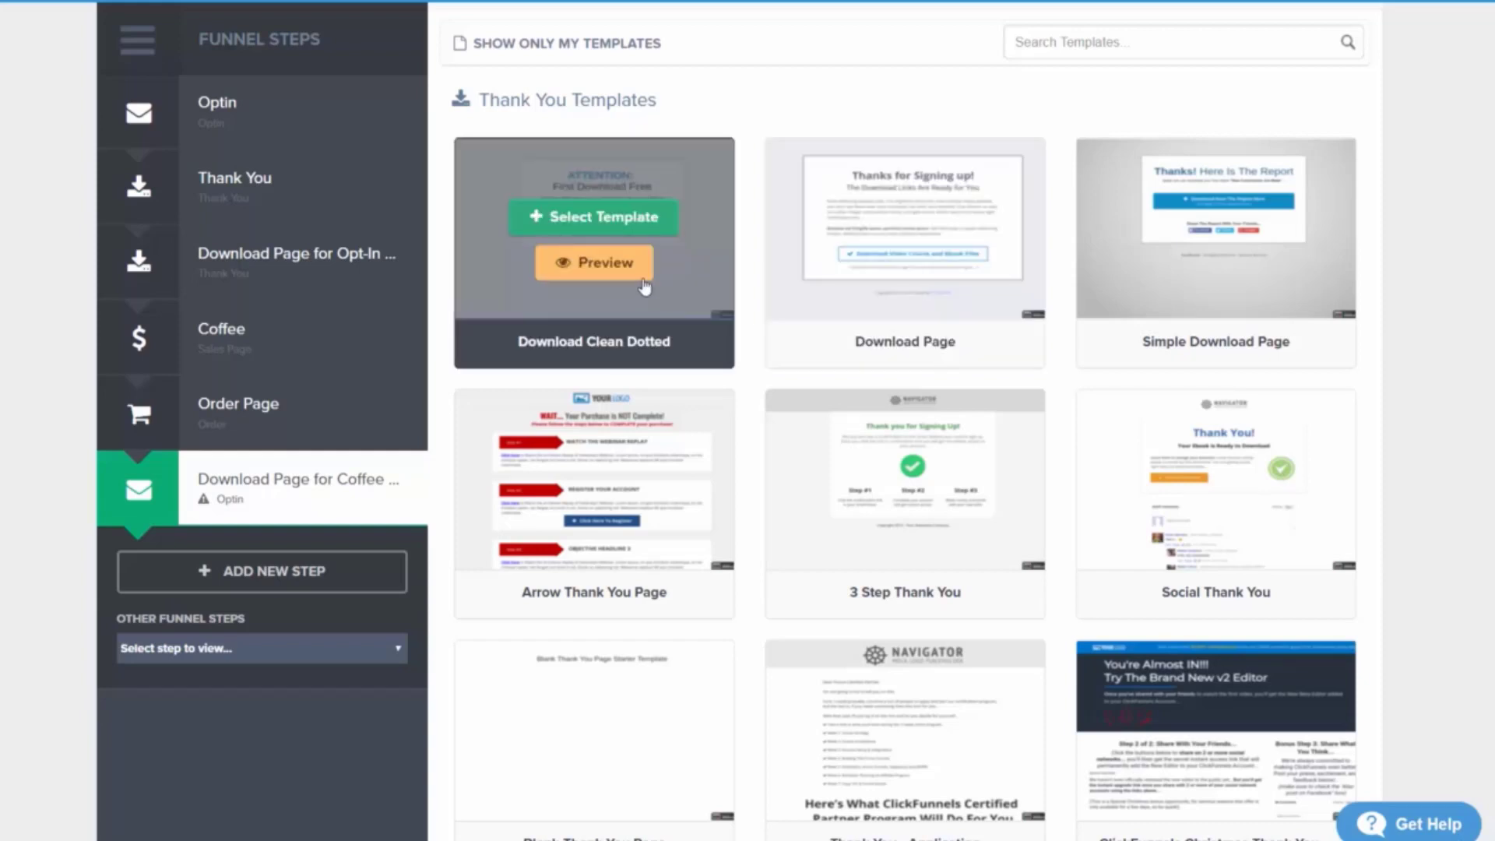
pyautogui.click(583, 220)
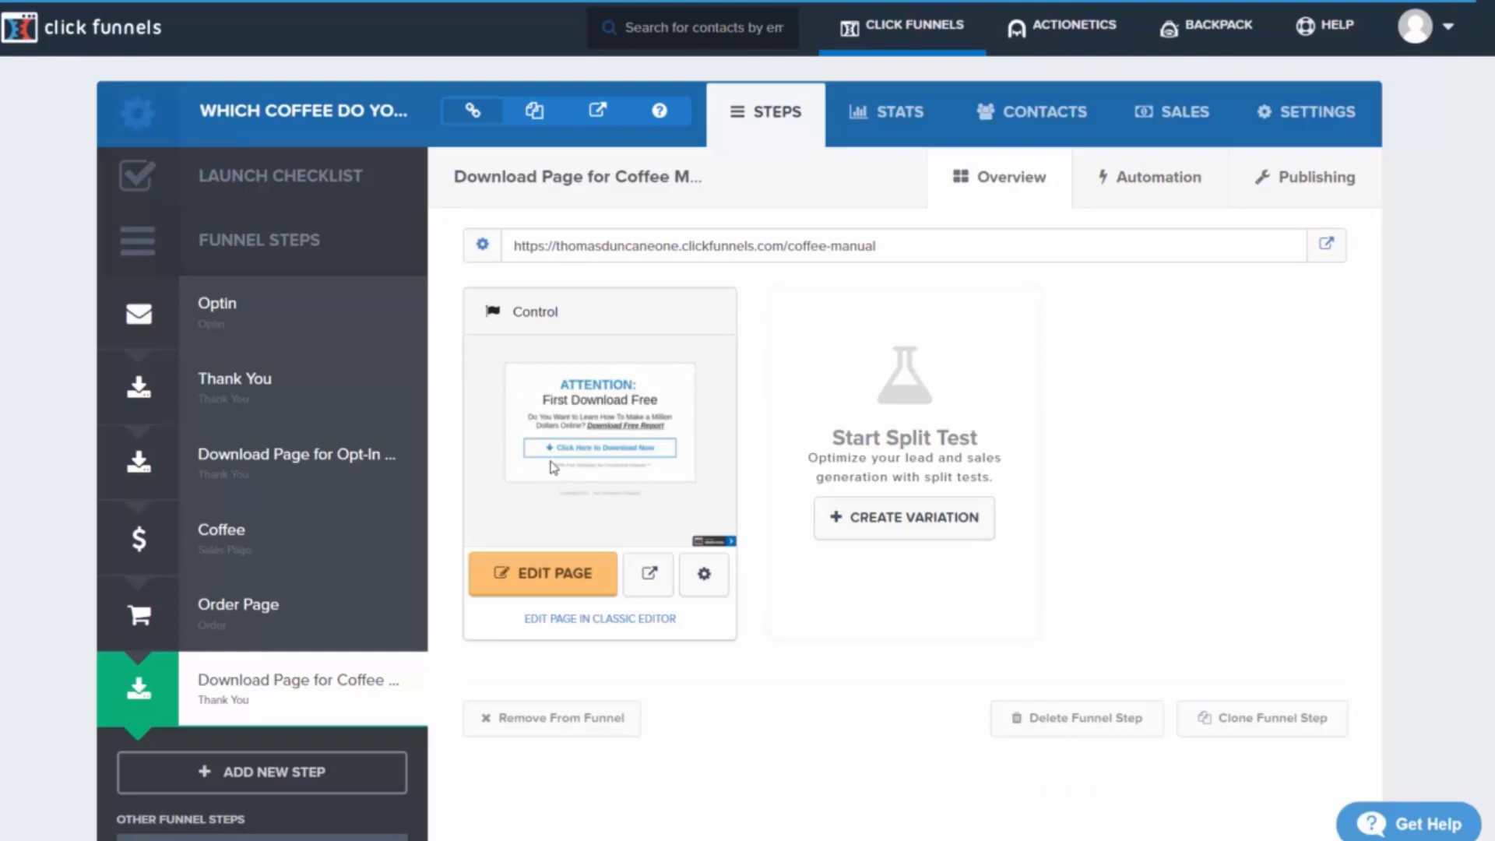
# Open the download page for editing and change the headline's second line to "Coffee Manual Download"
pyautogui.click(544, 581)
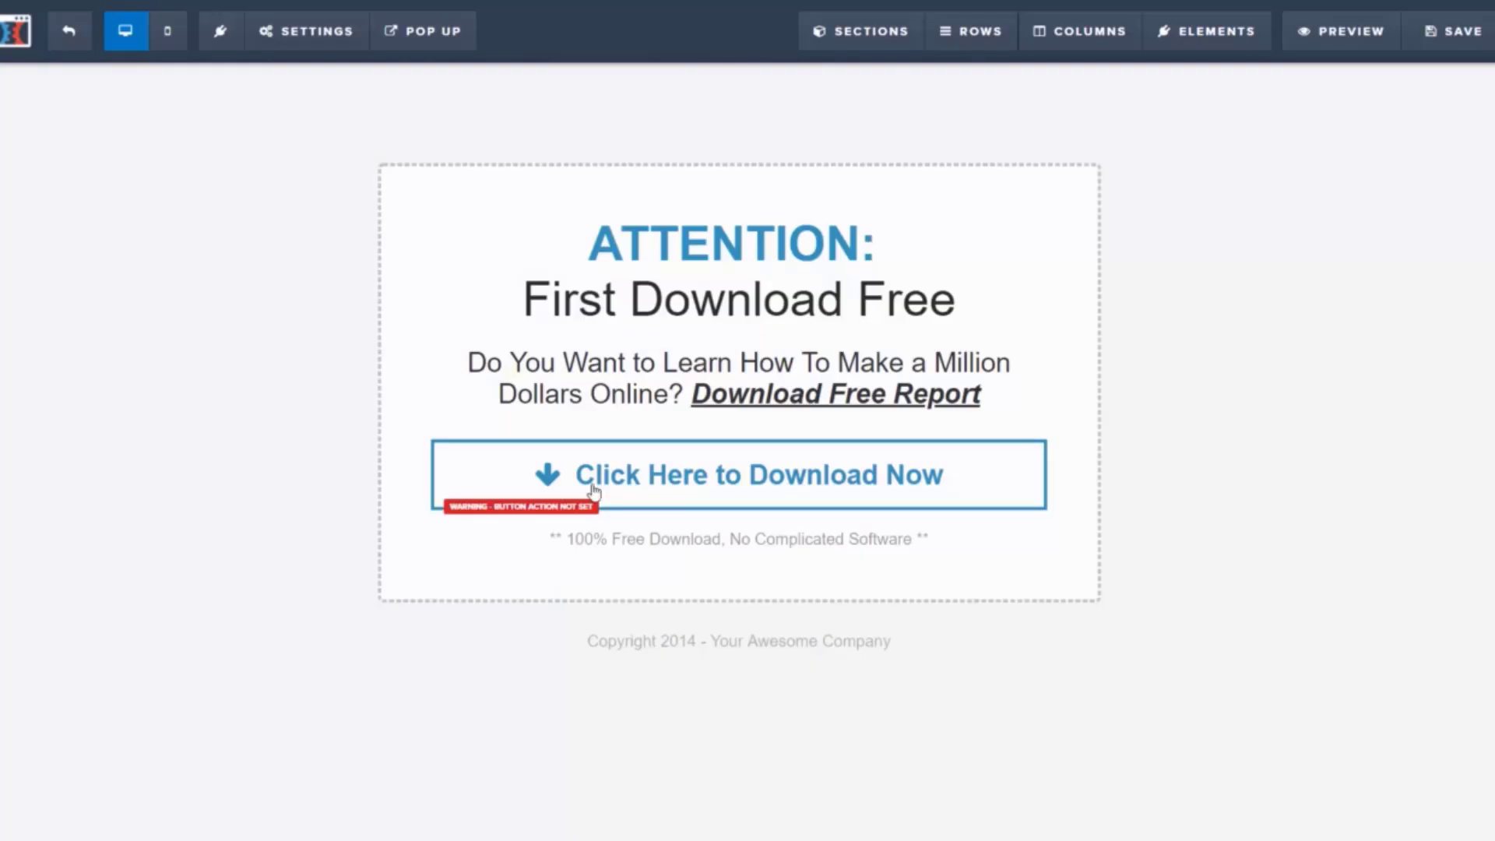
pyautogui.click(860, 299)
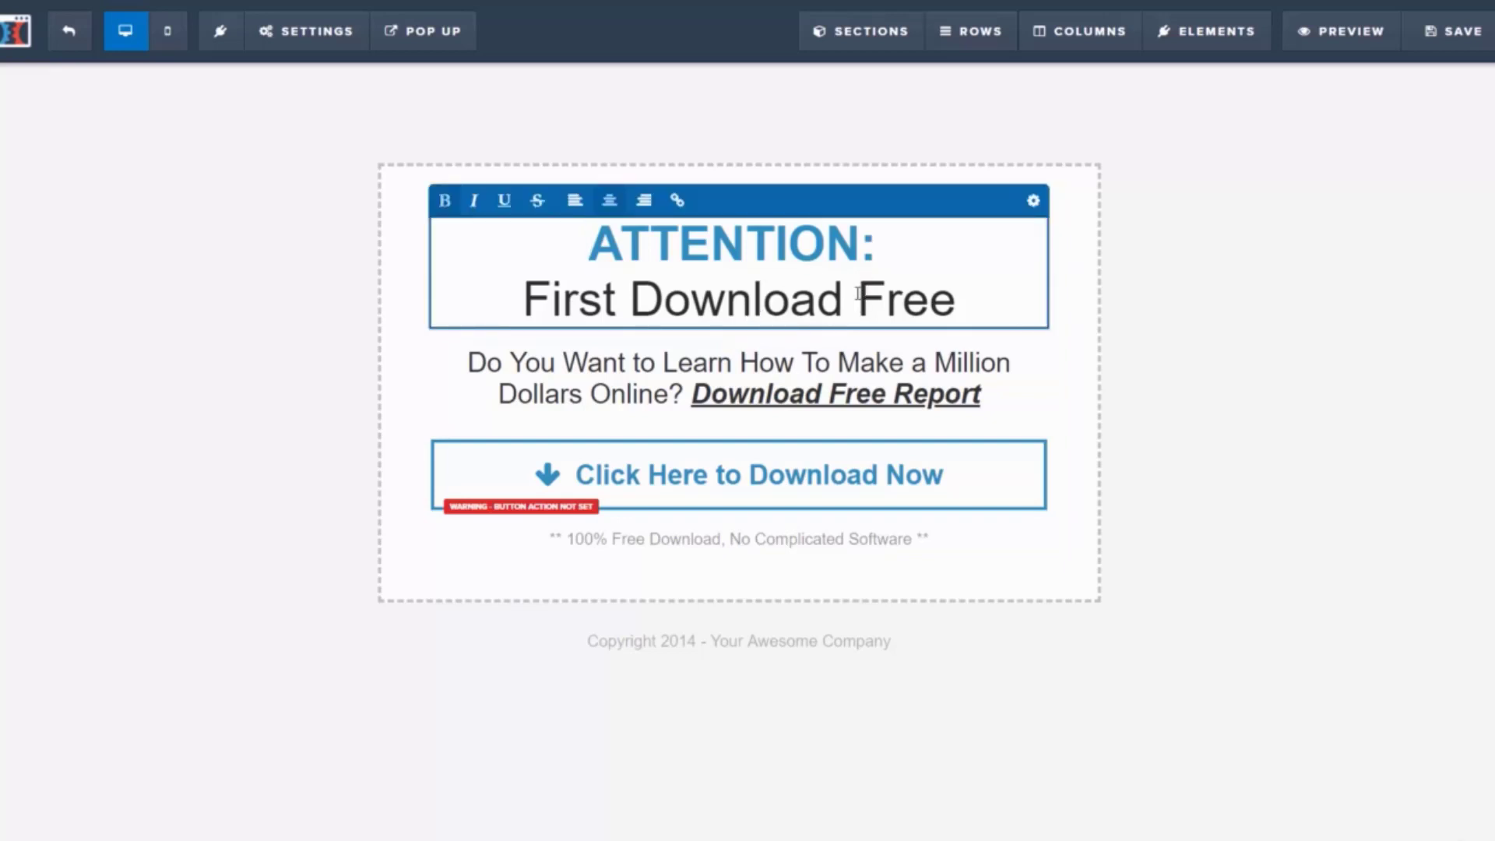
pyautogui.click(859, 295)
pyautogui.press('Delete')
pyautogui.press('Delete')
pyautogui.press('Delete')
pyautogui.press('Delete')
pyautogui.press('BackSpace')
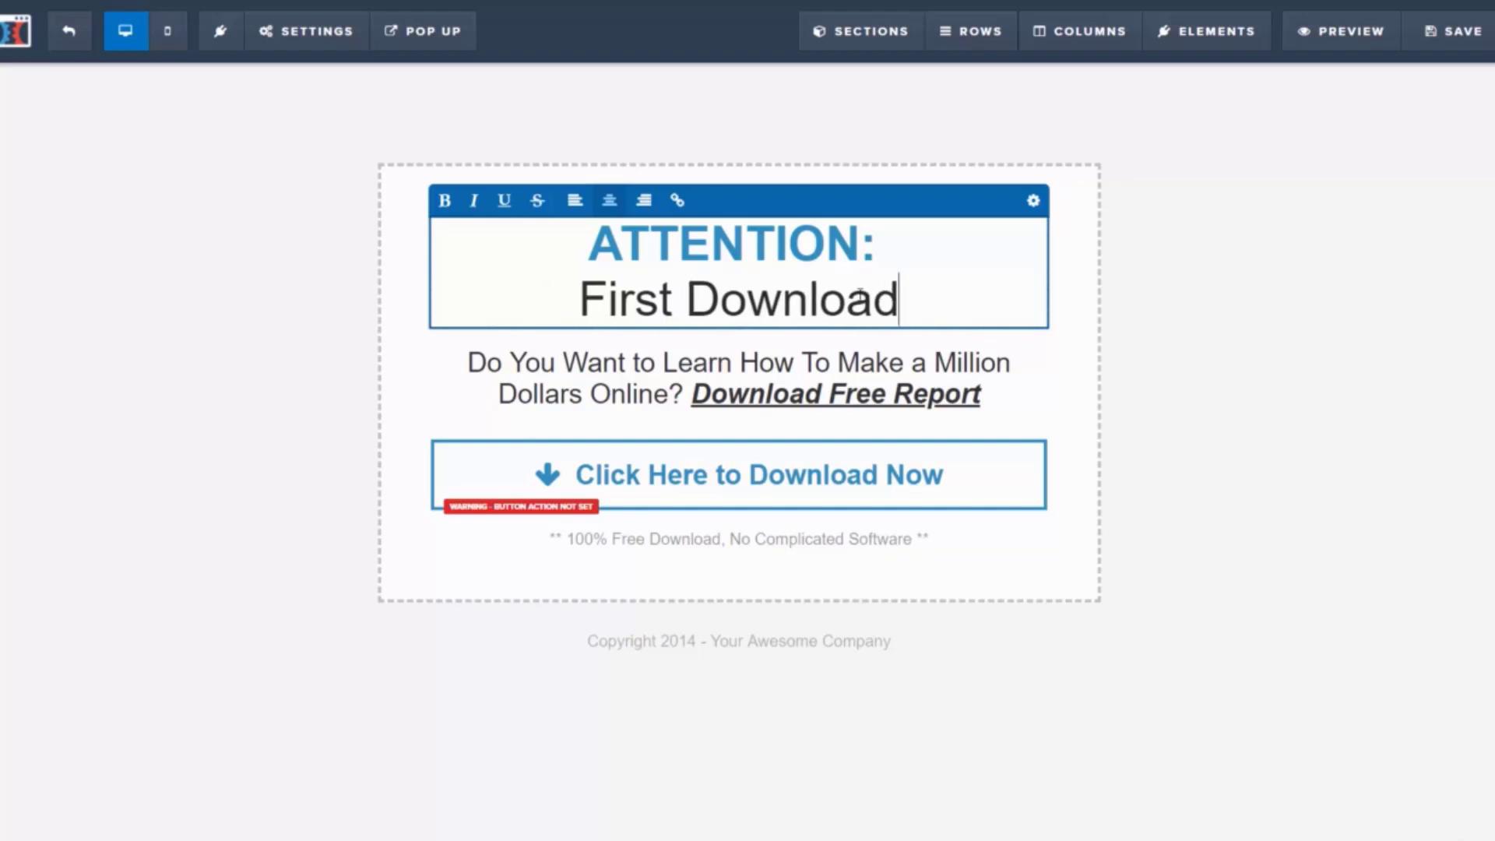
pyautogui.press('Left')
pyautogui.press('Left')
pyautogui.press('Left')
pyautogui.press('Left')
pyautogui.press('Left')
pyautogui.press('Left')
pyautogui.press('Left')
pyautogui.press('Left')
pyautogui.press('Left')
pyautogui.press('Left')
pyautogui.press('Left')
pyautogui.press('Left')
pyautogui.press('Right')
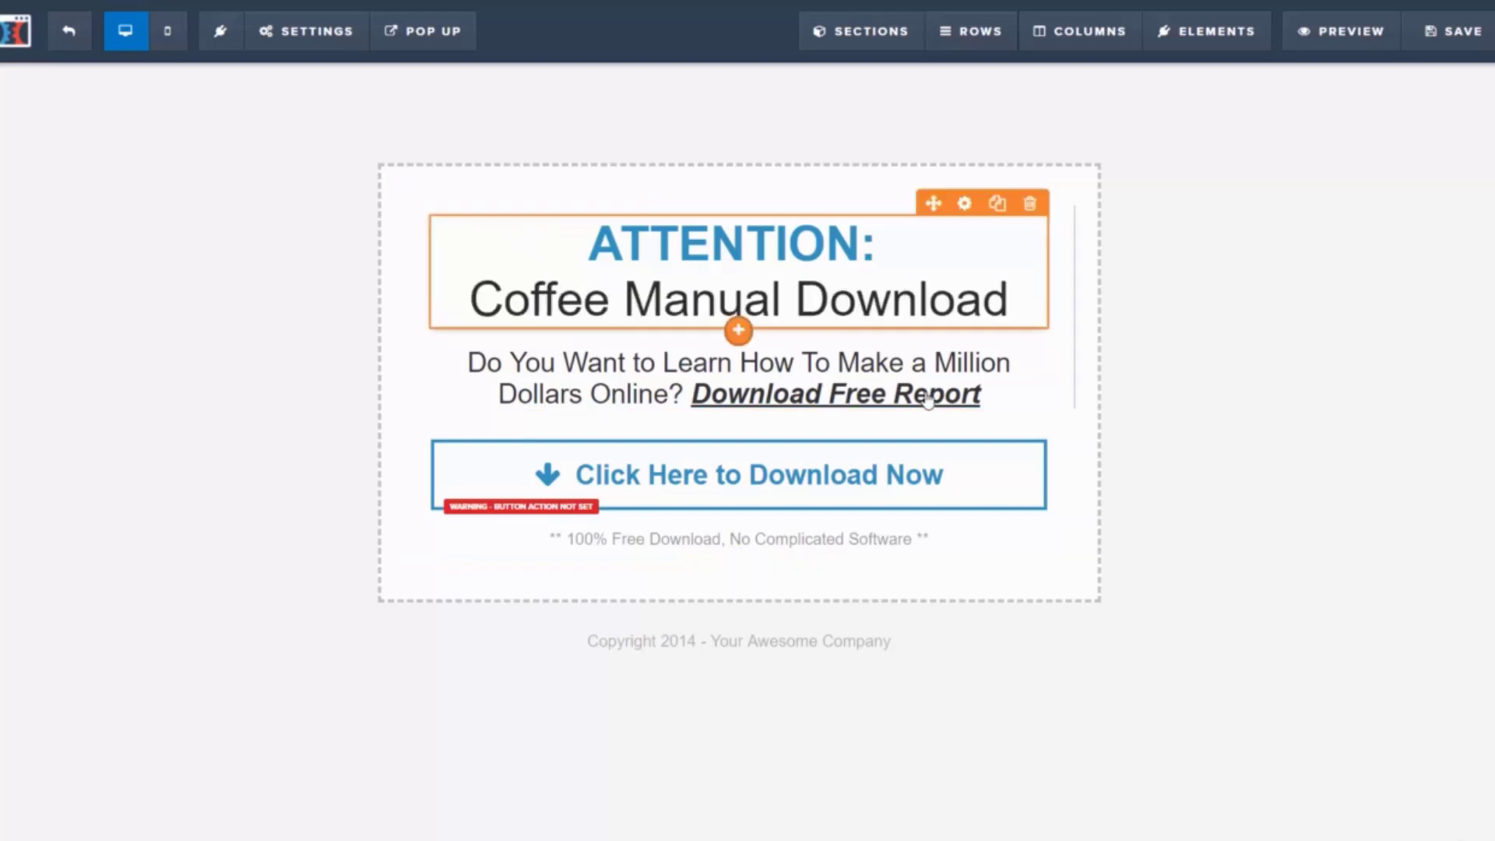
# Delete the "Do You Want to Learn" subheadline and the "100% Free Download" note, and save the page
pyautogui.click(882, 372)
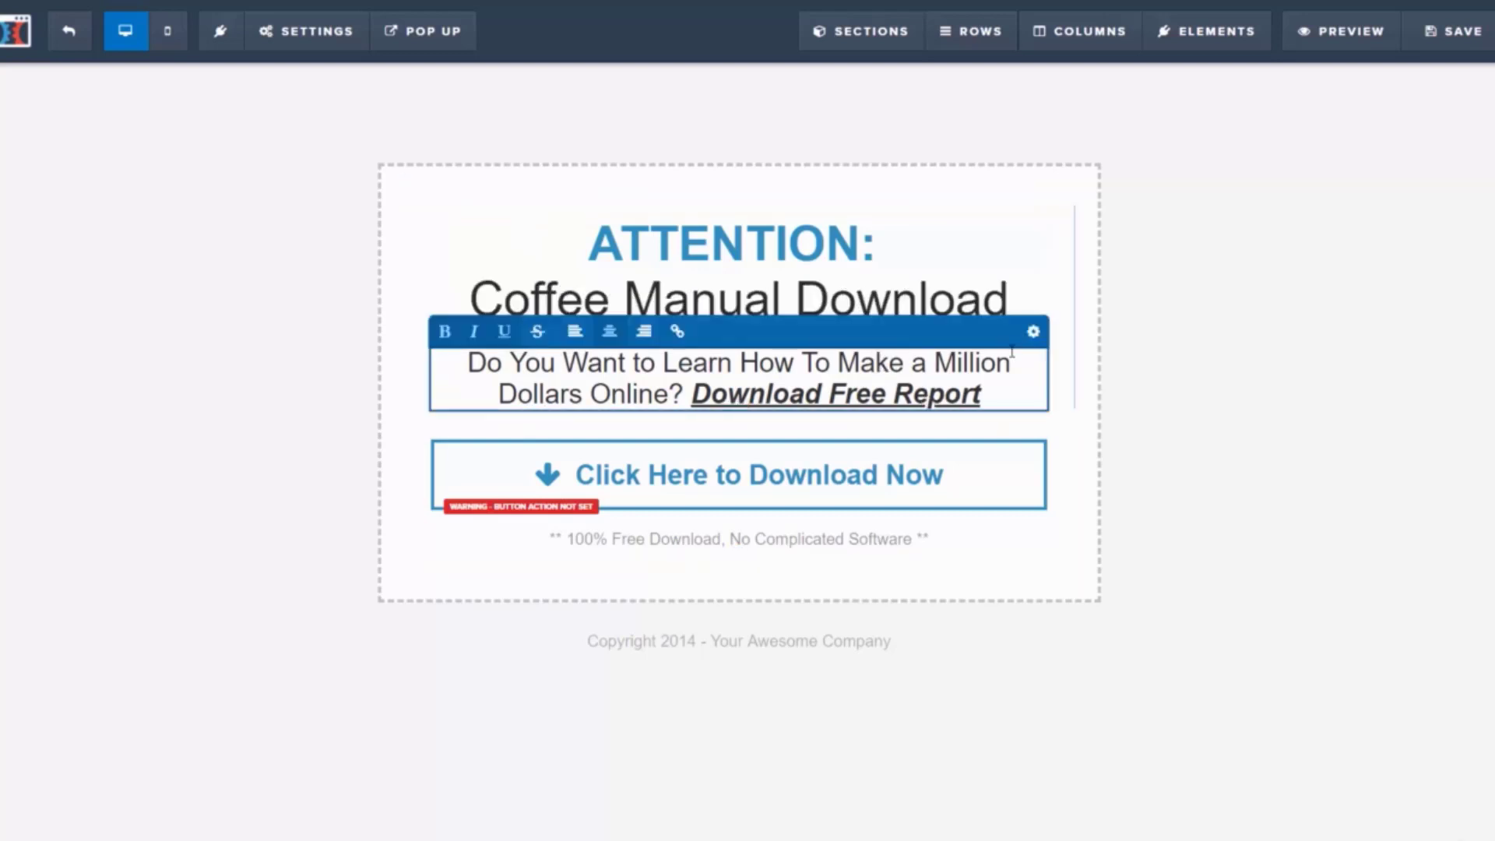
pyautogui.click(1118, 387)
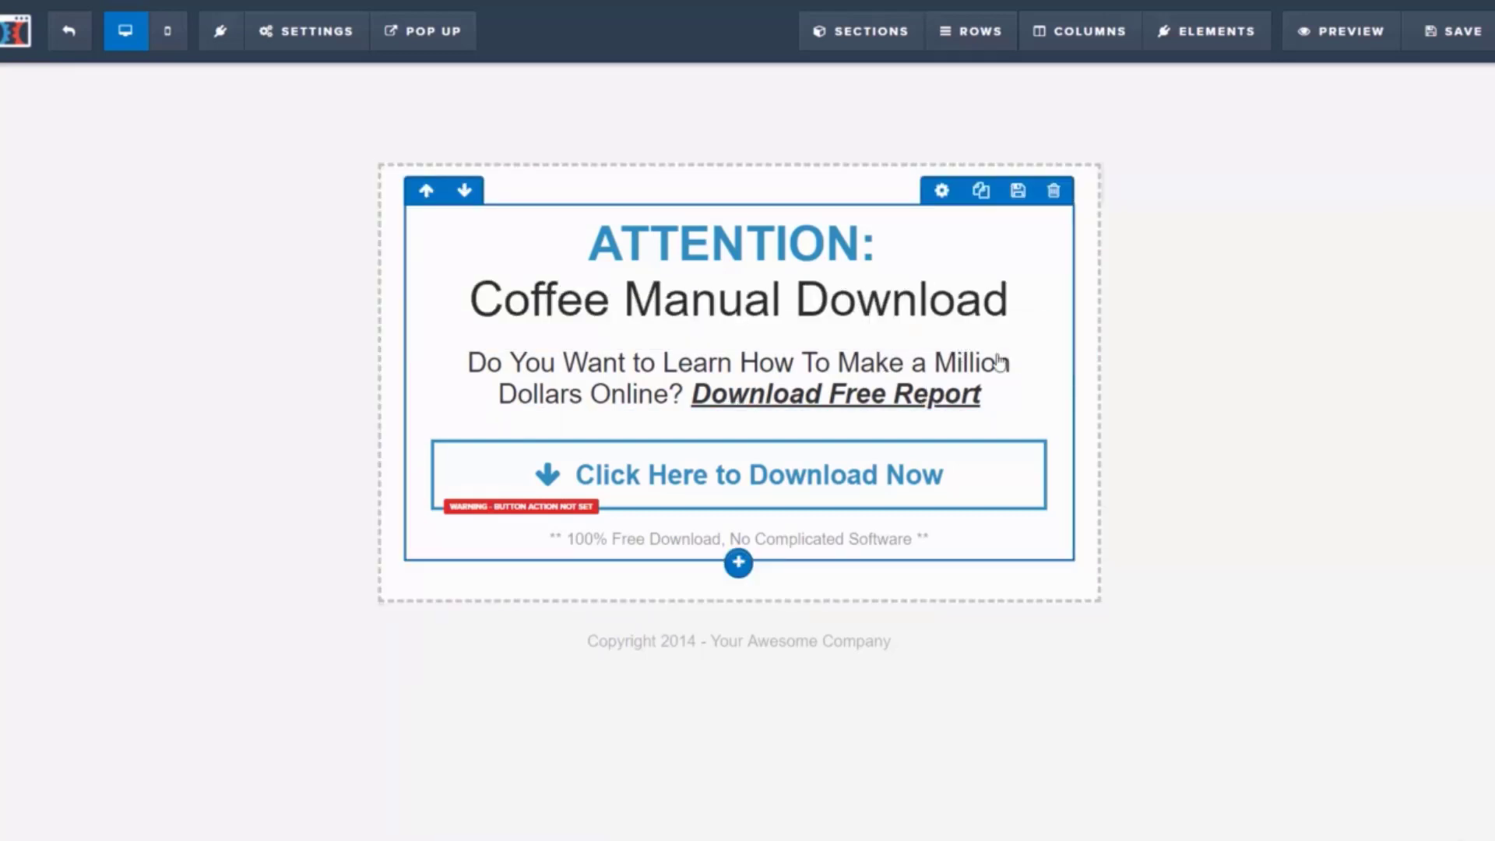
pyautogui.click(1029, 334)
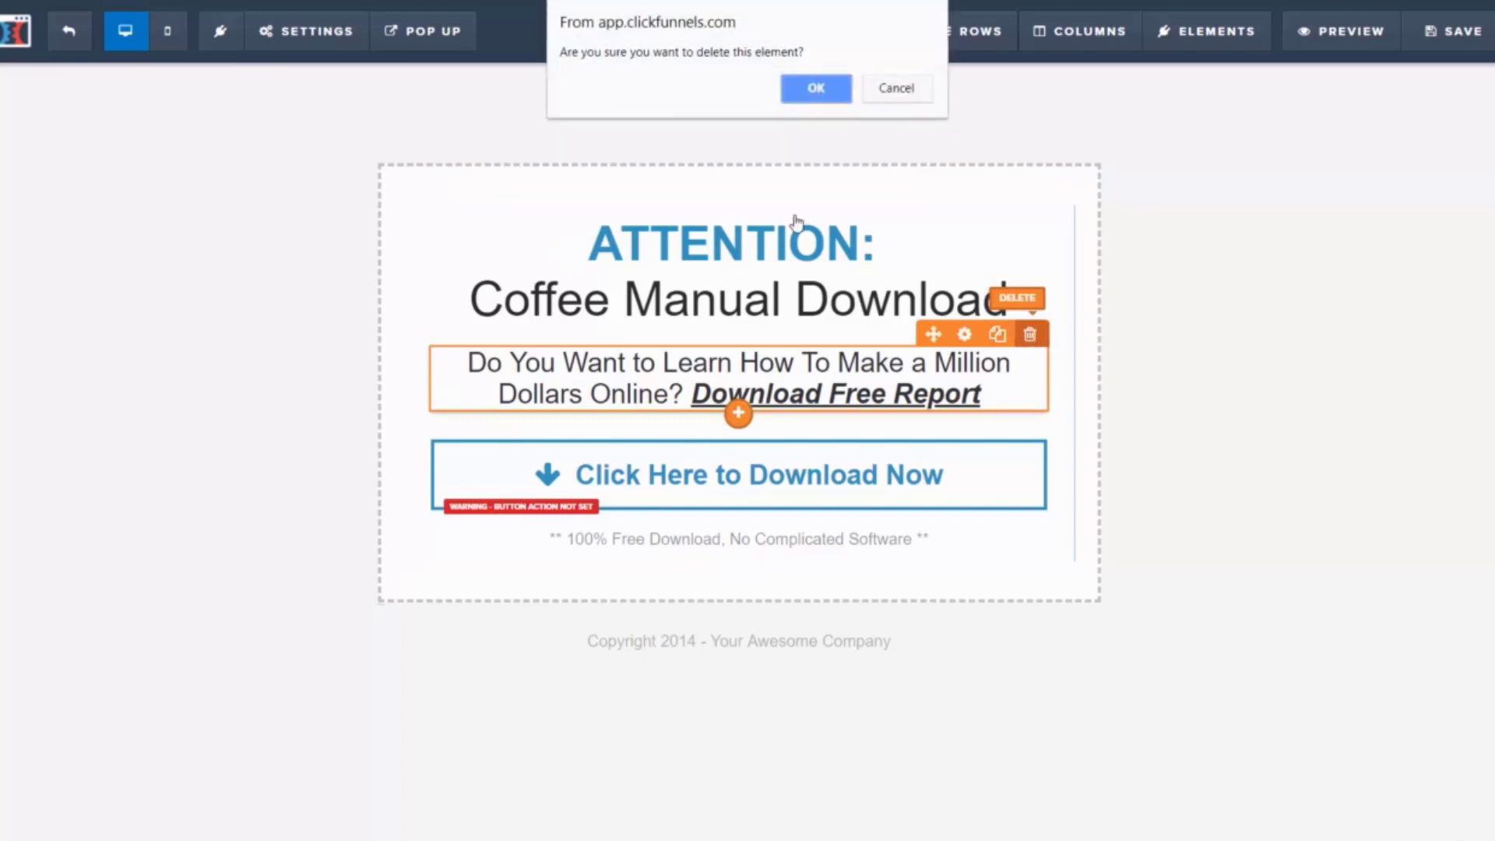
pyautogui.click(815, 88)
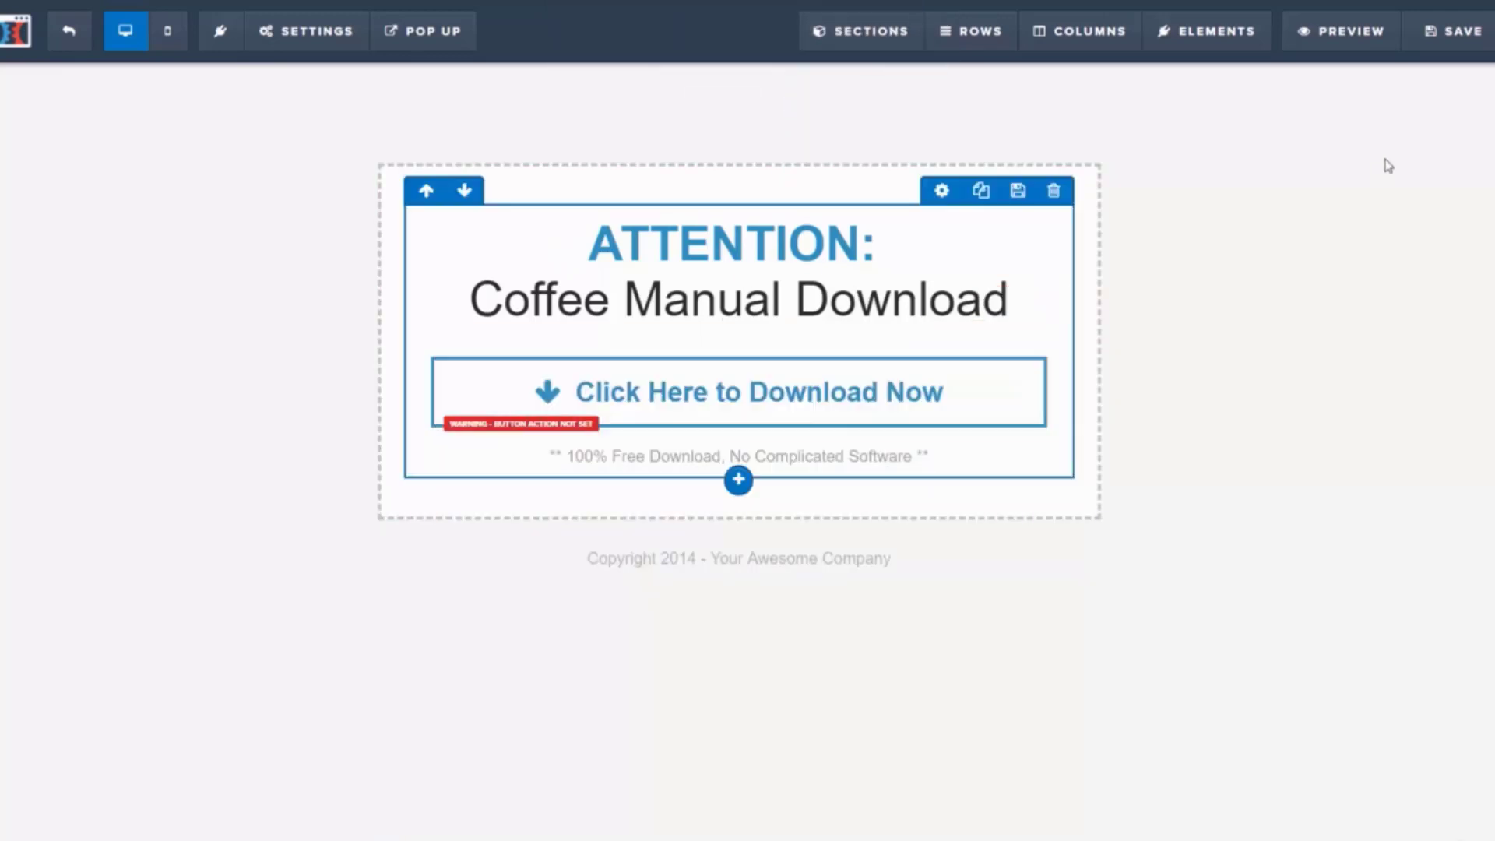
pyautogui.click(1449, 38)
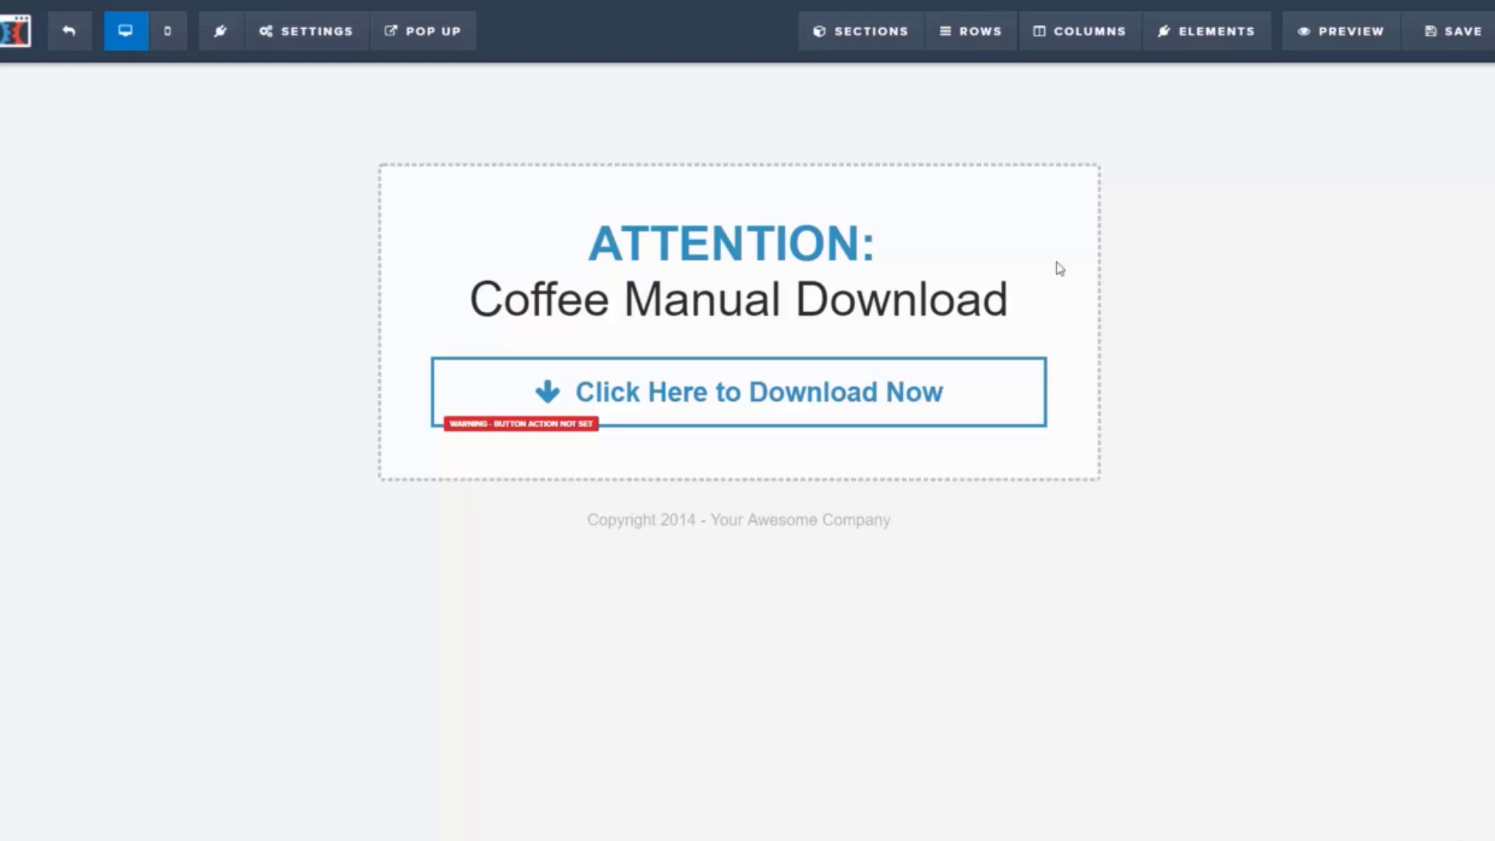
pyautogui.moveTo(952, 382)
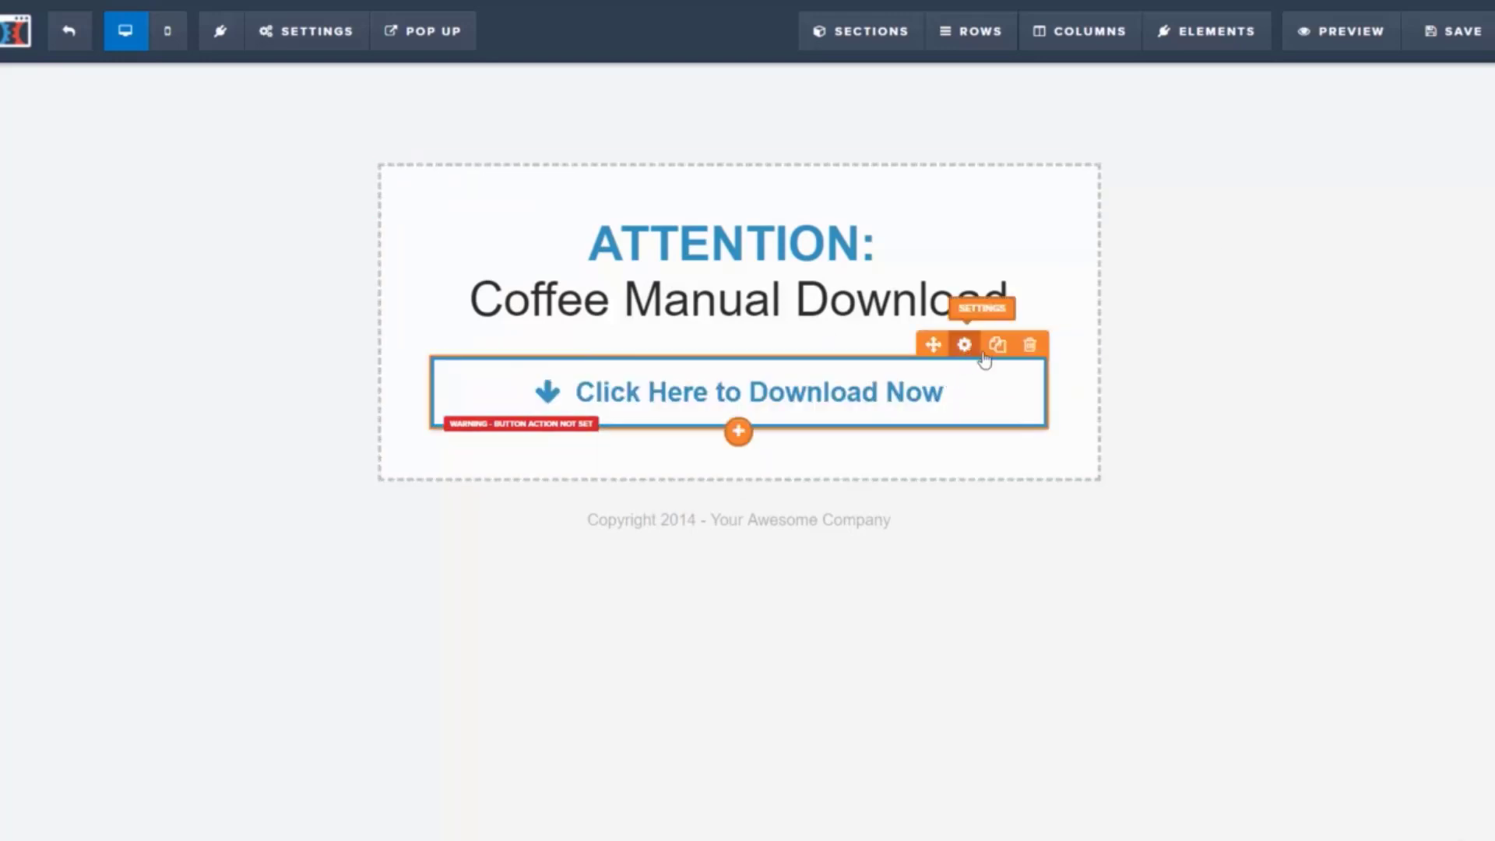
pyautogui.click(965, 346)
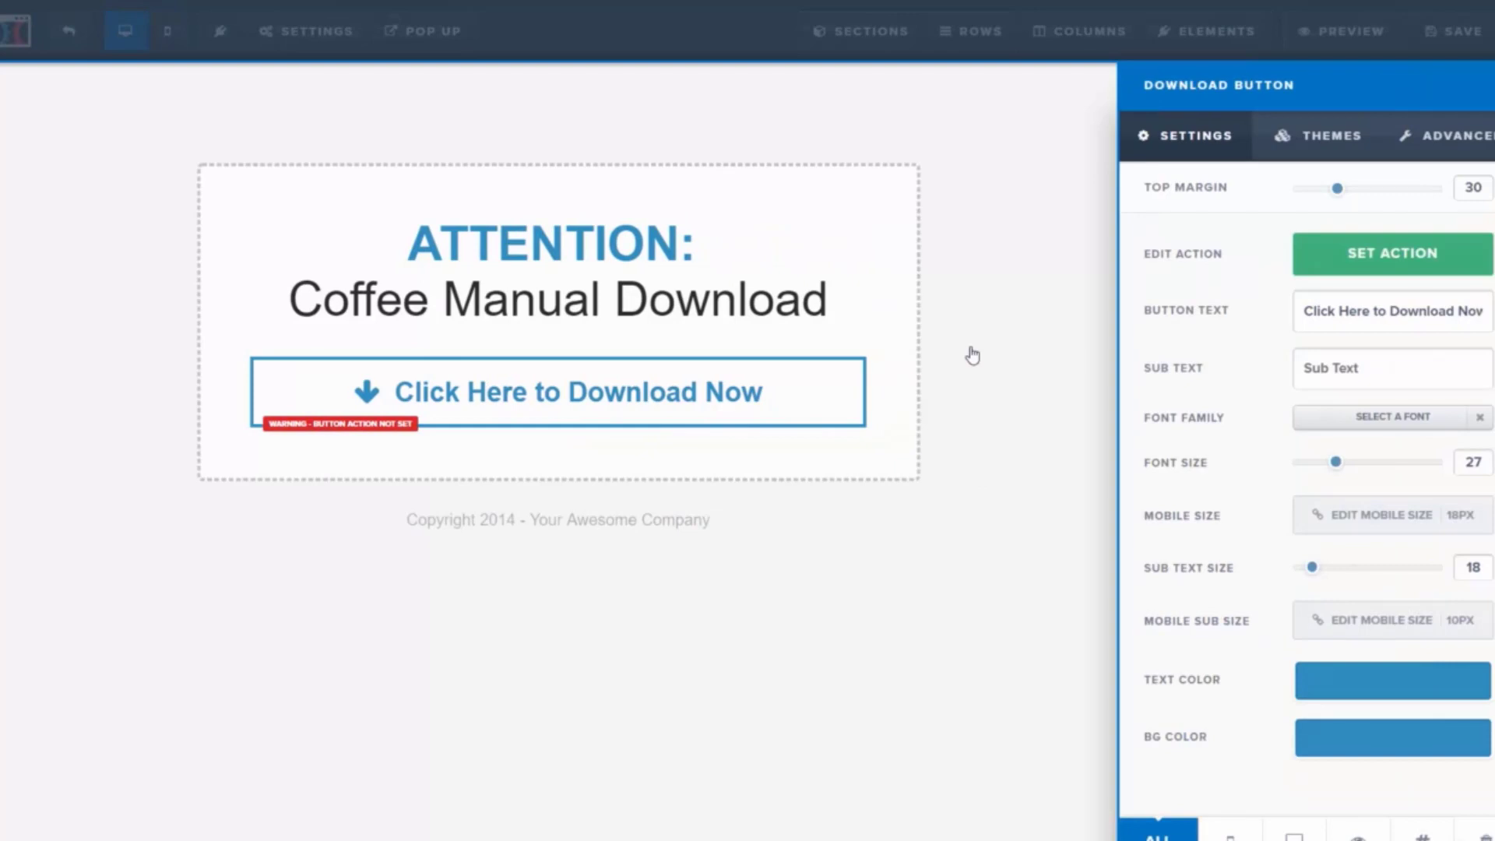
pyautogui.click(1384, 260)
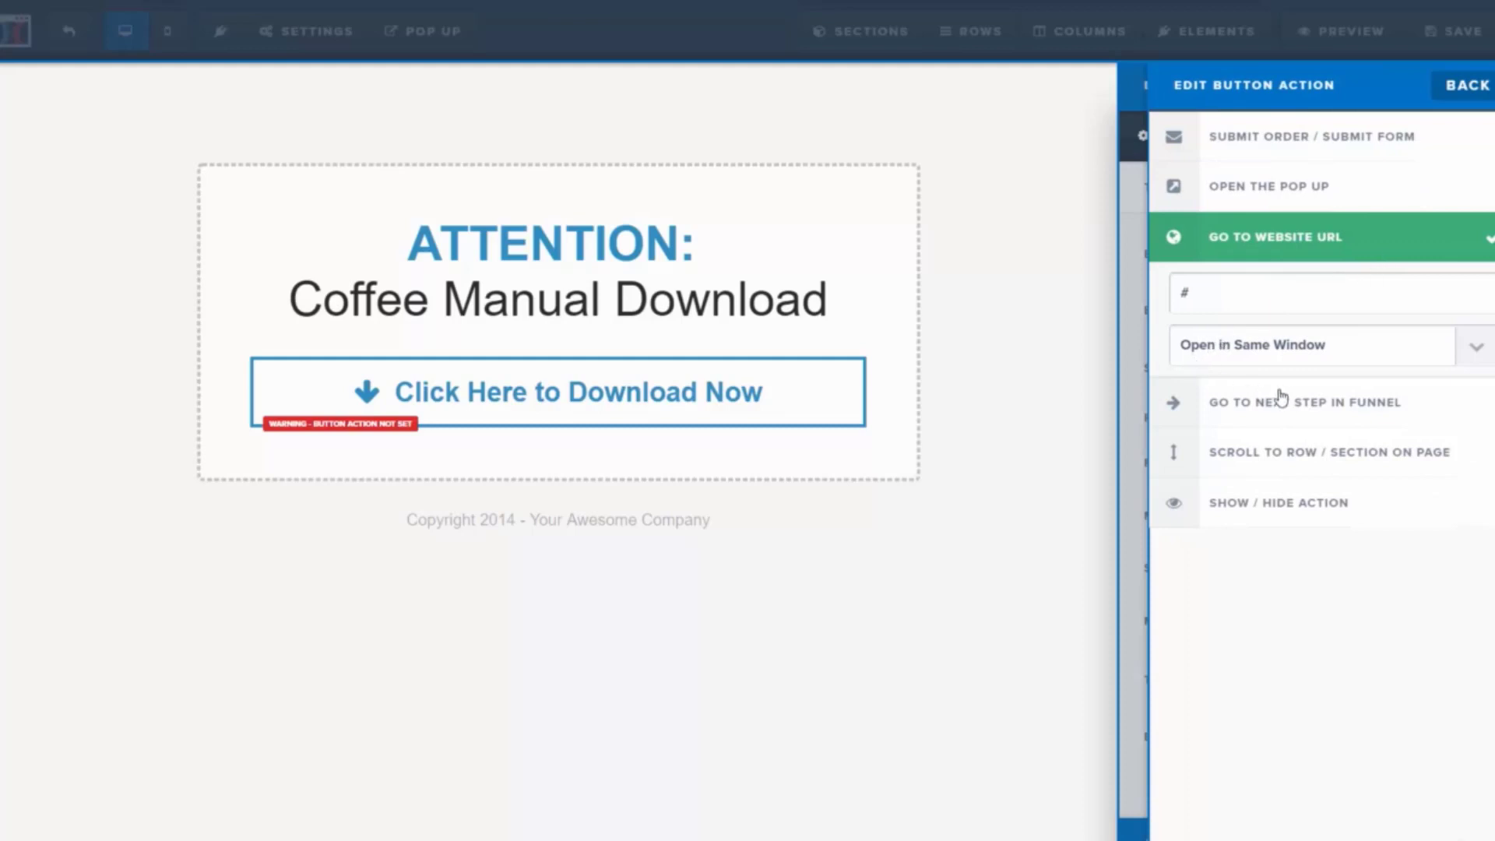
pyautogui.click(1223, 292)
pyautogui.write('http://titansofcentralpa.com/blog/Warranty.pdf')
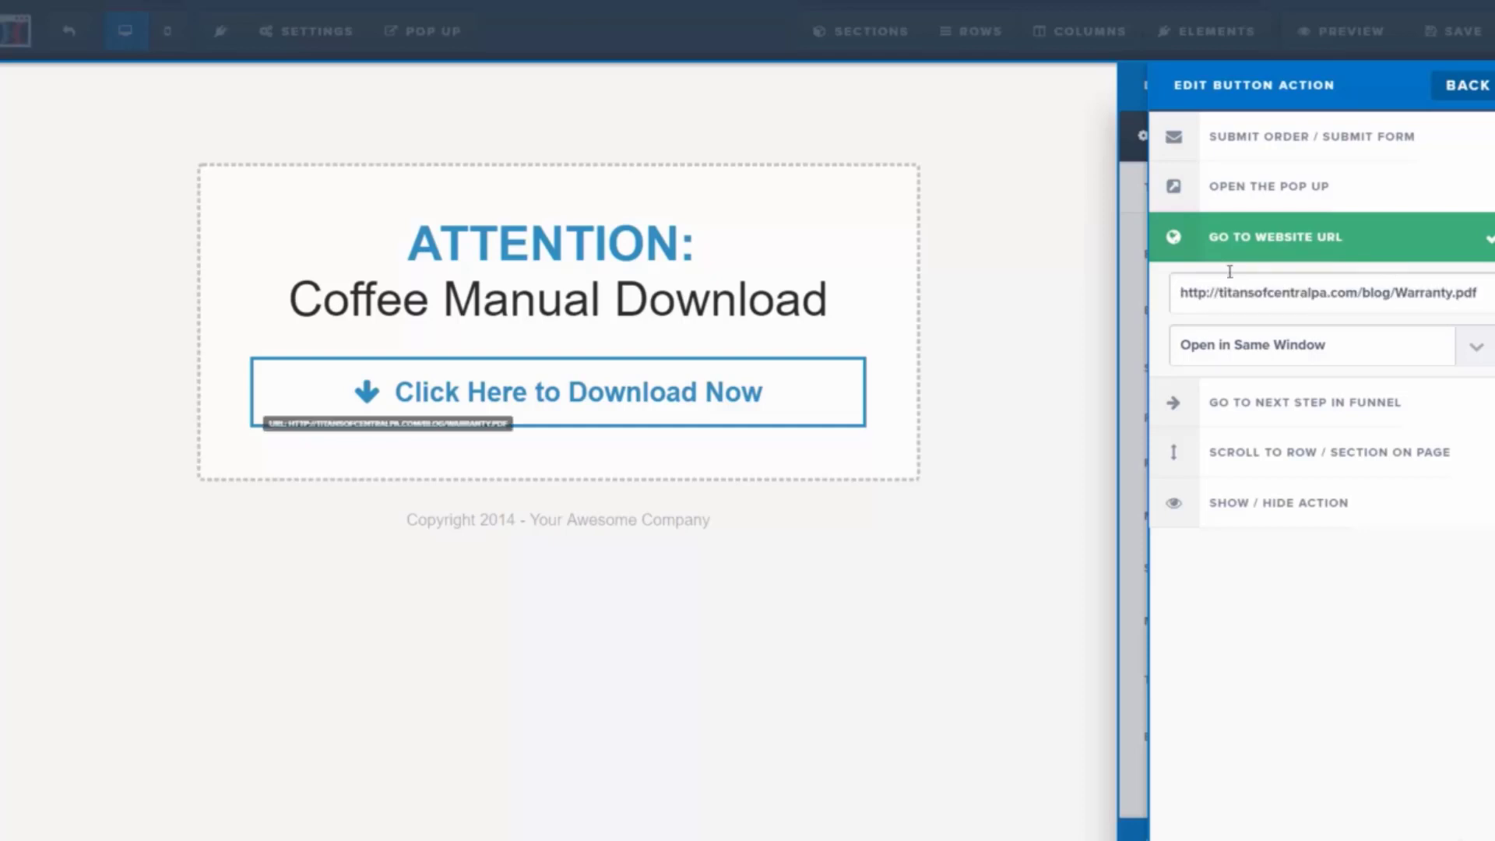
pyautogui.click(1465, 35)
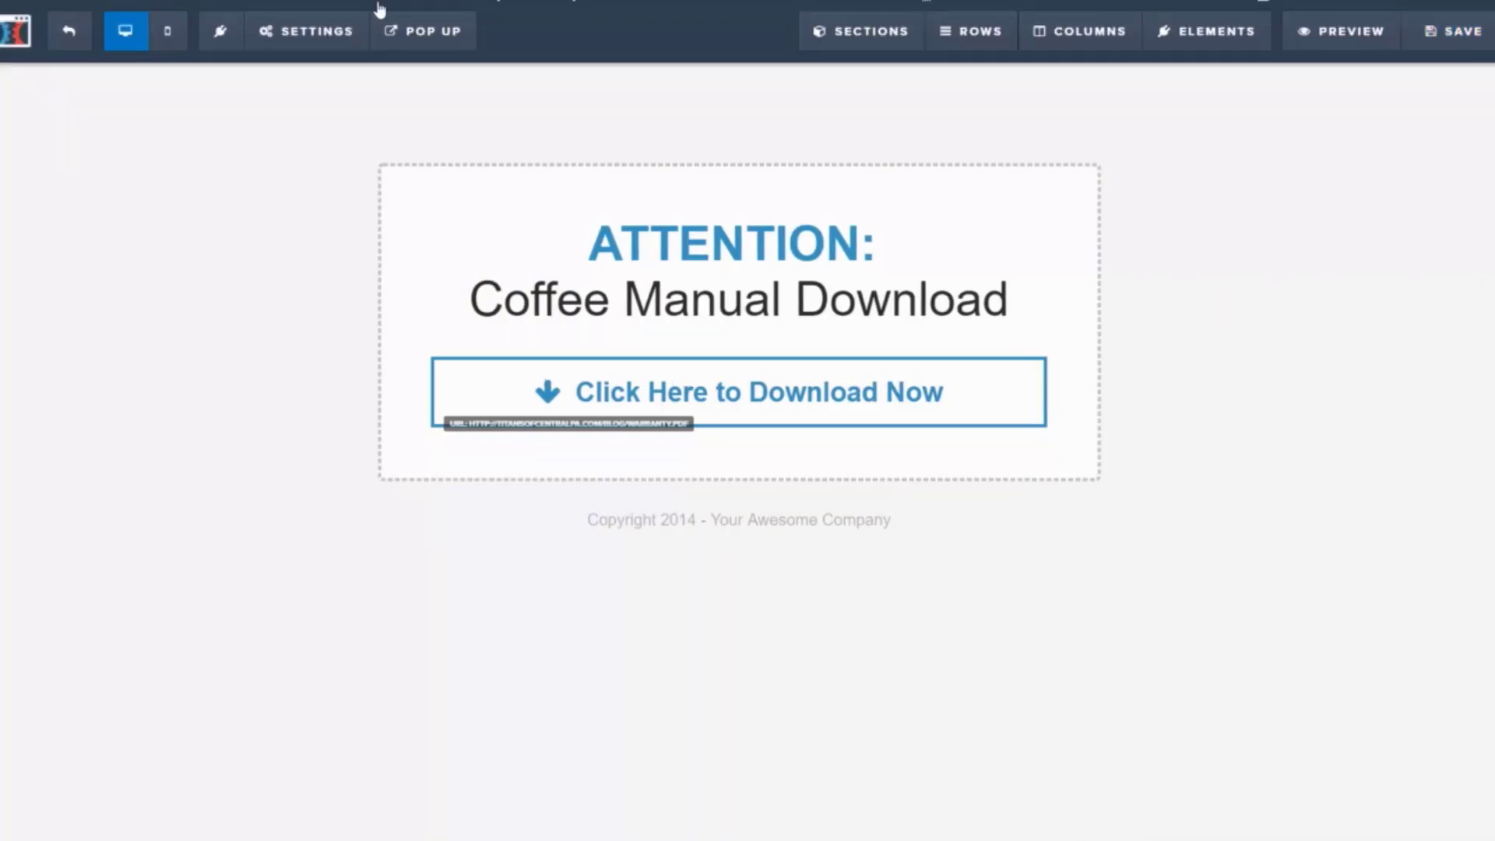
# Set the download page's SEO meta data title to "Cofee Download Page"
pyautogui.click(290, 35)
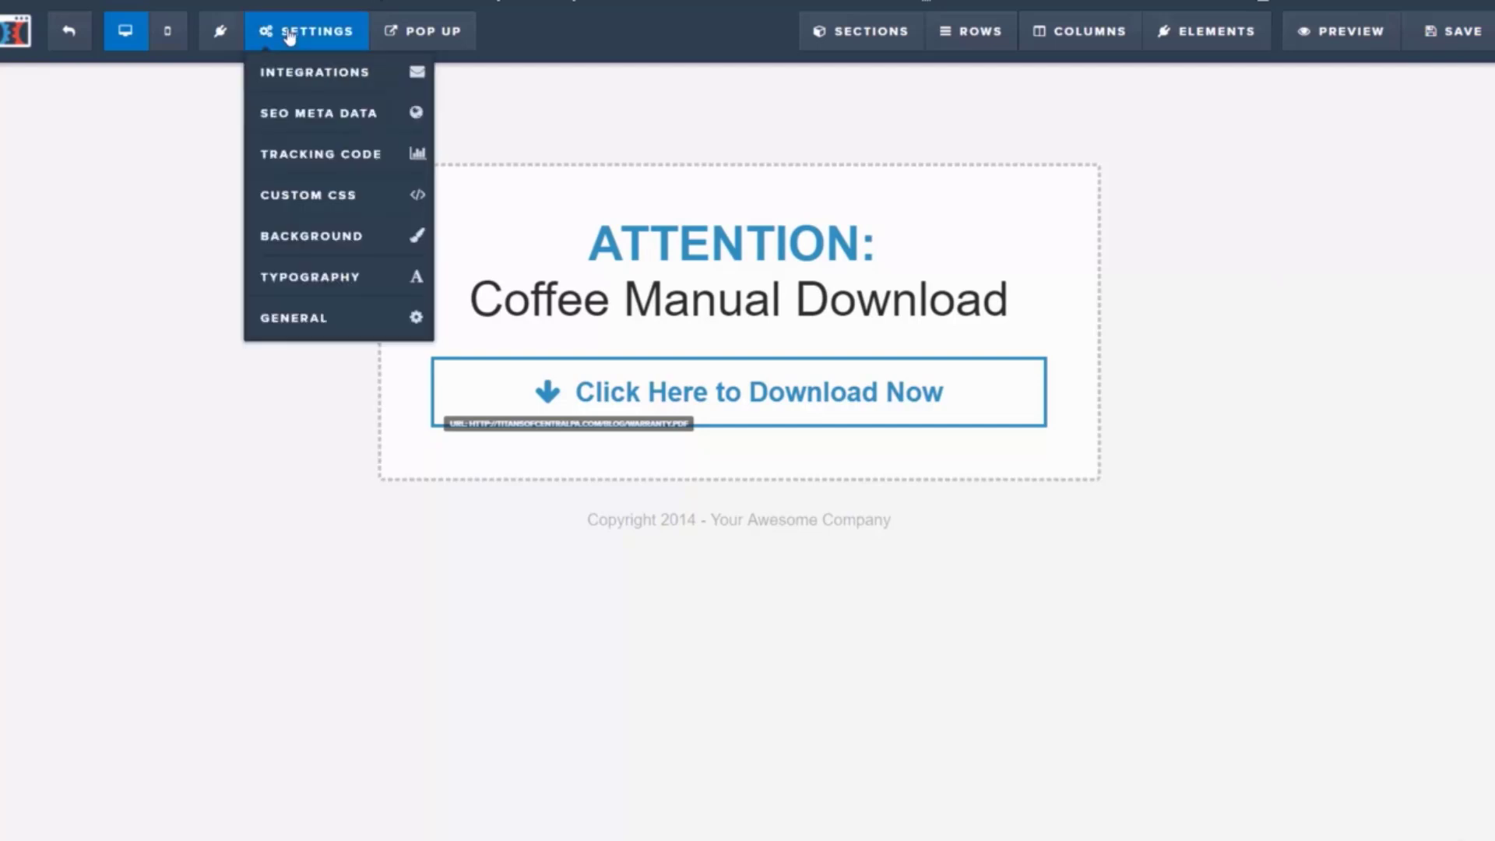
pyautogui.click(312, 118)
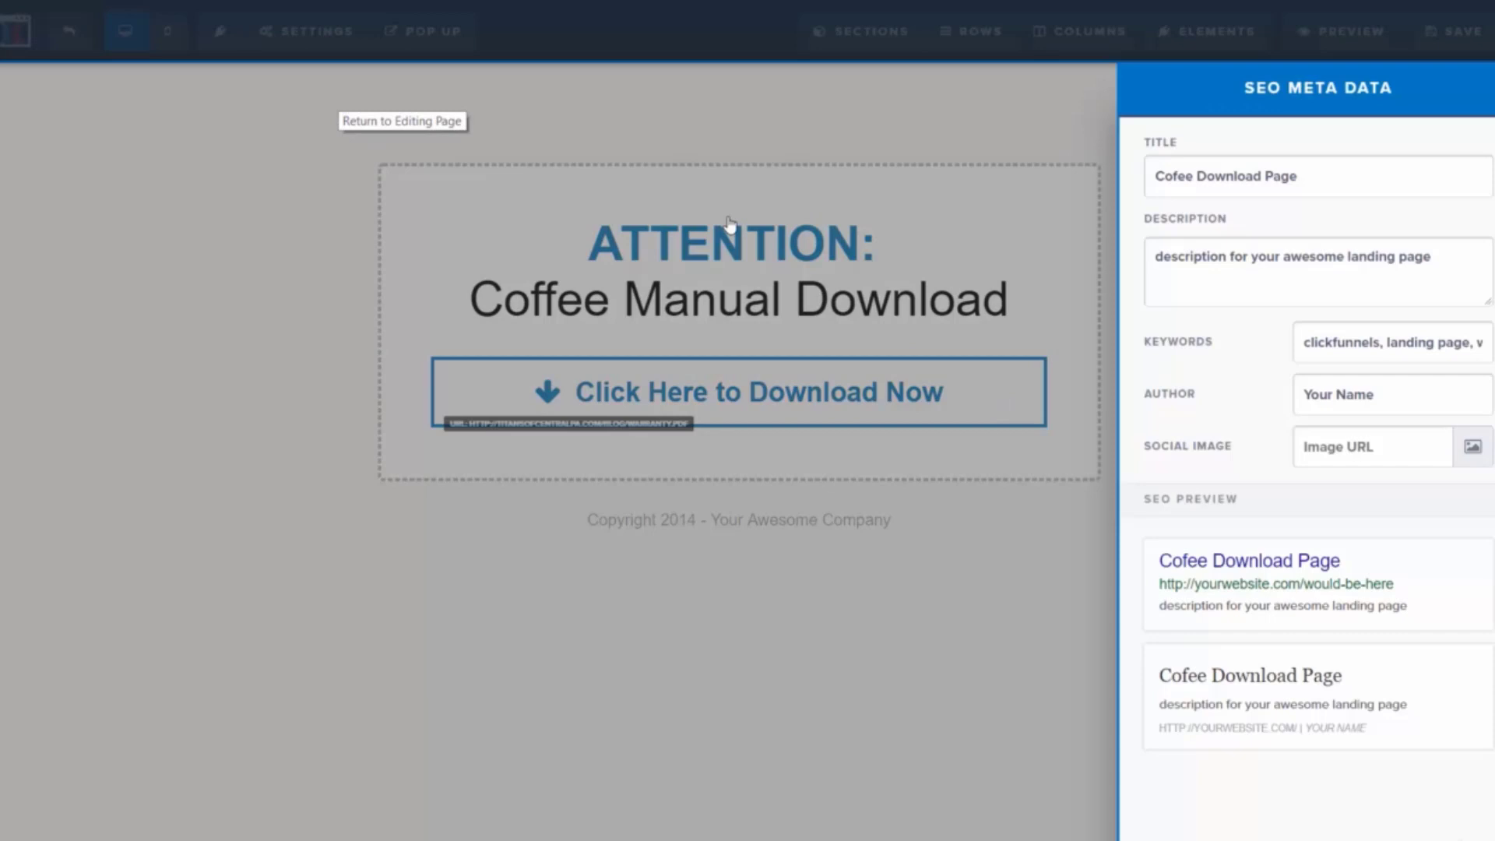
pyautogui.click(226, 293)
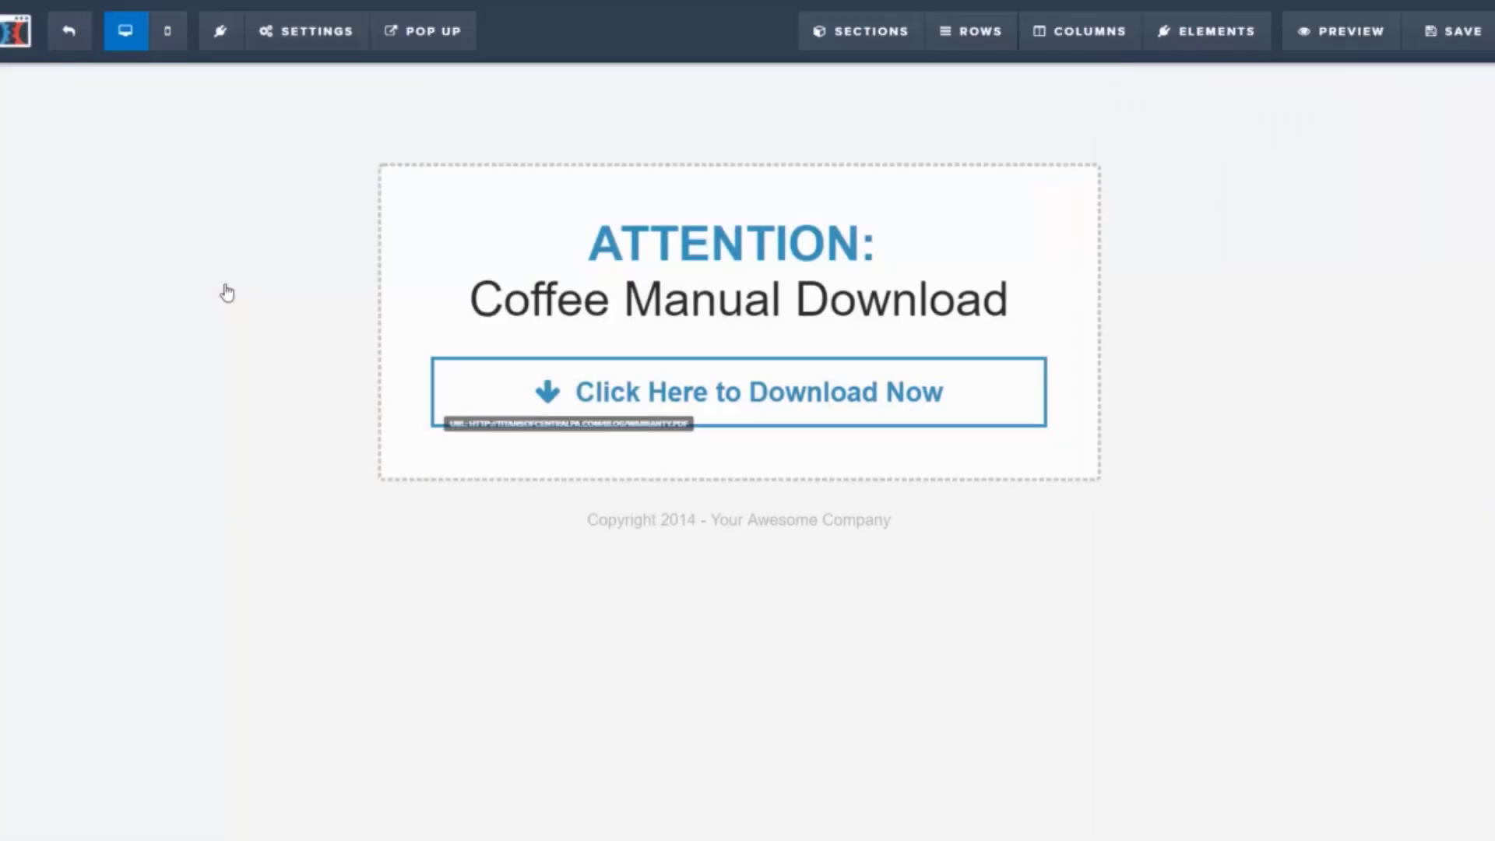
# Set the download page's search engine visibility to Hide in its general settings
pyautogui.click(302, 39)
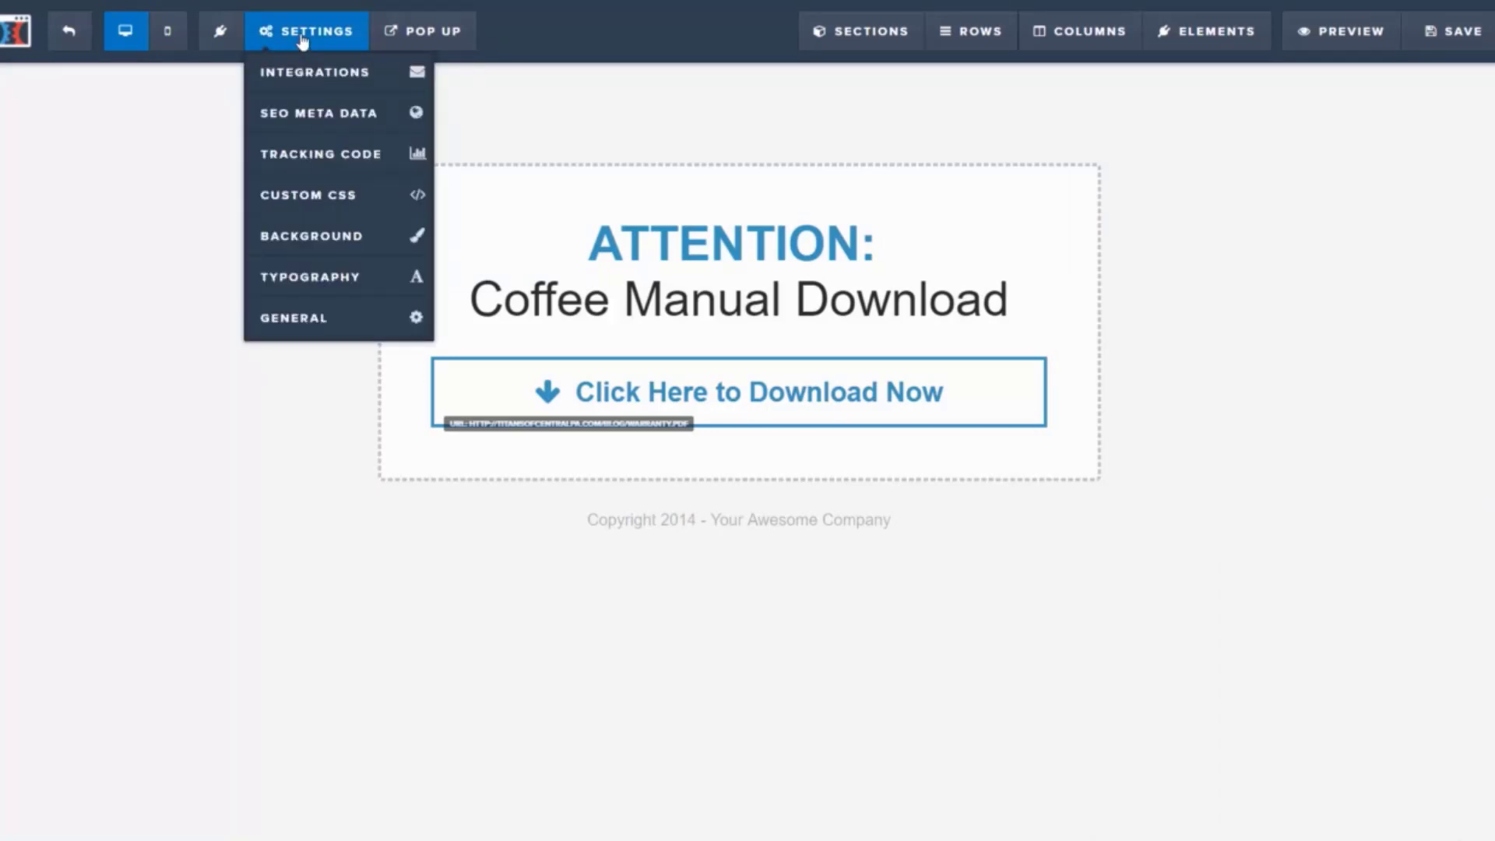
pyautogui.click(306, 321)
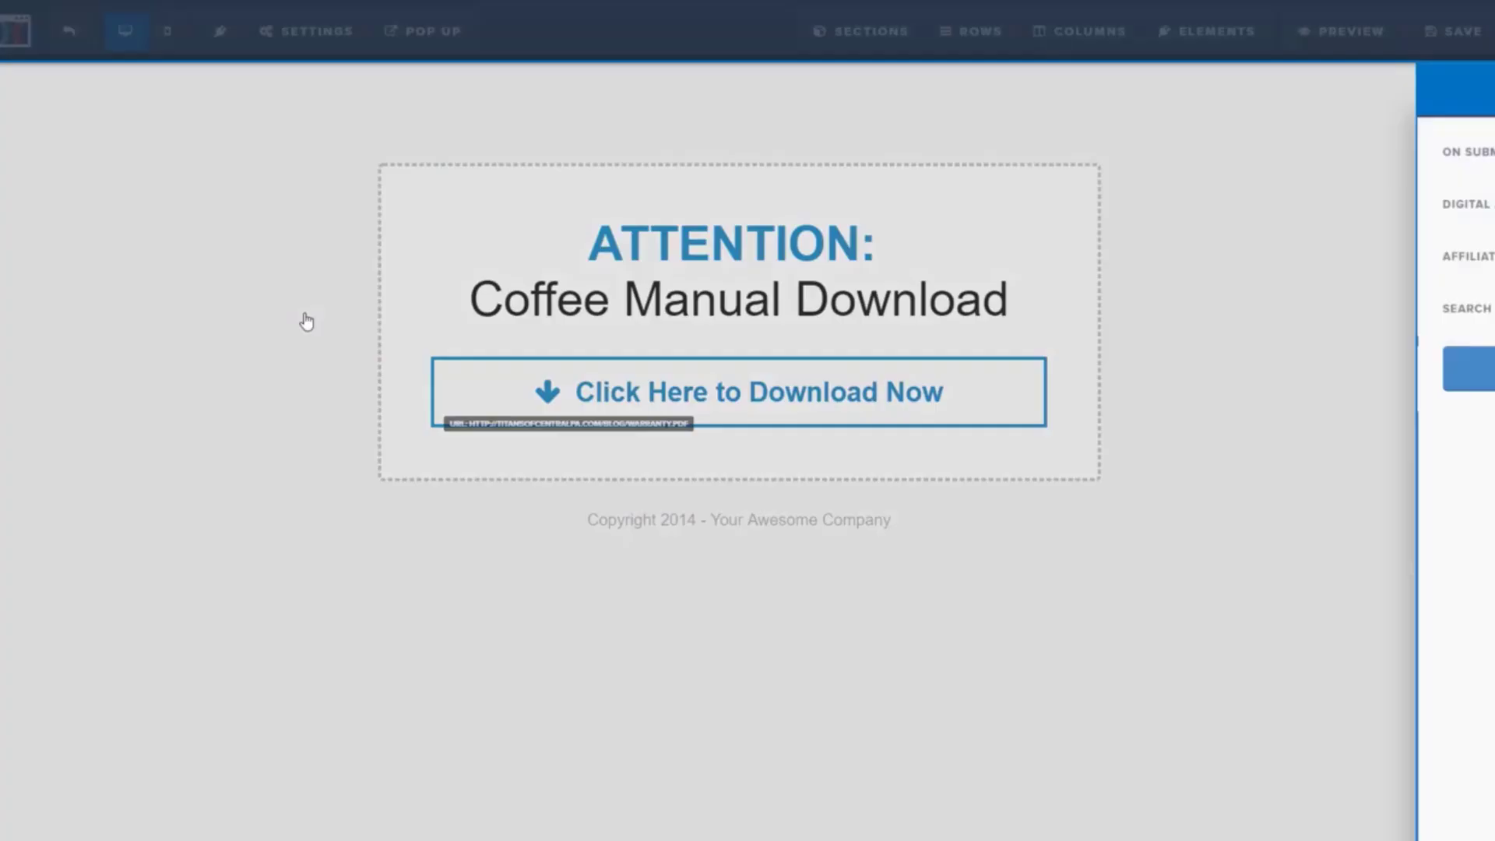
pyautogui.click(1476, 316)
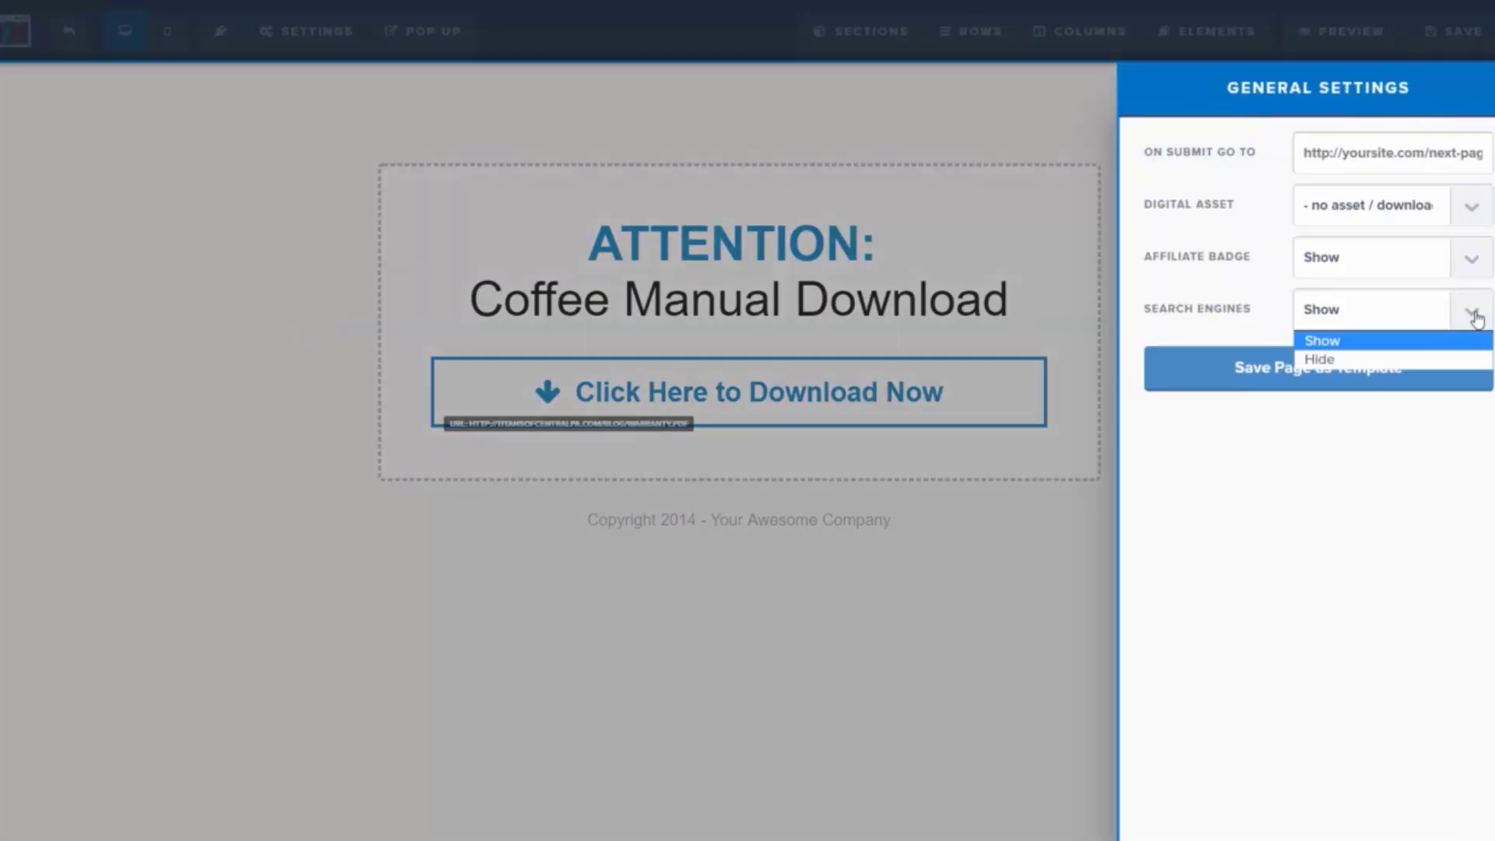
pyautogui.click(1319, 360)
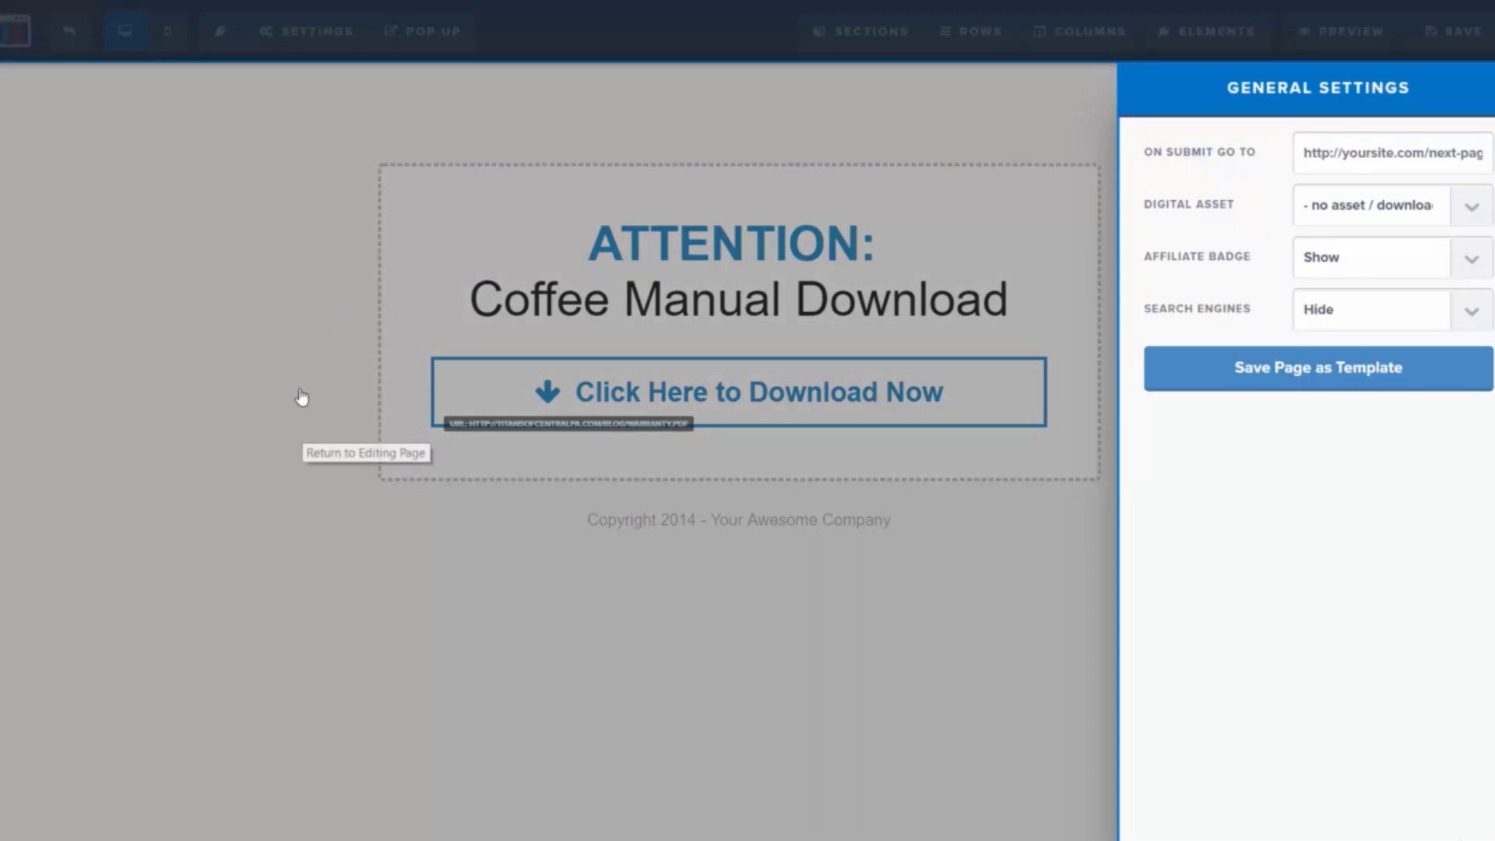
pyautogui.click(1441, 34)
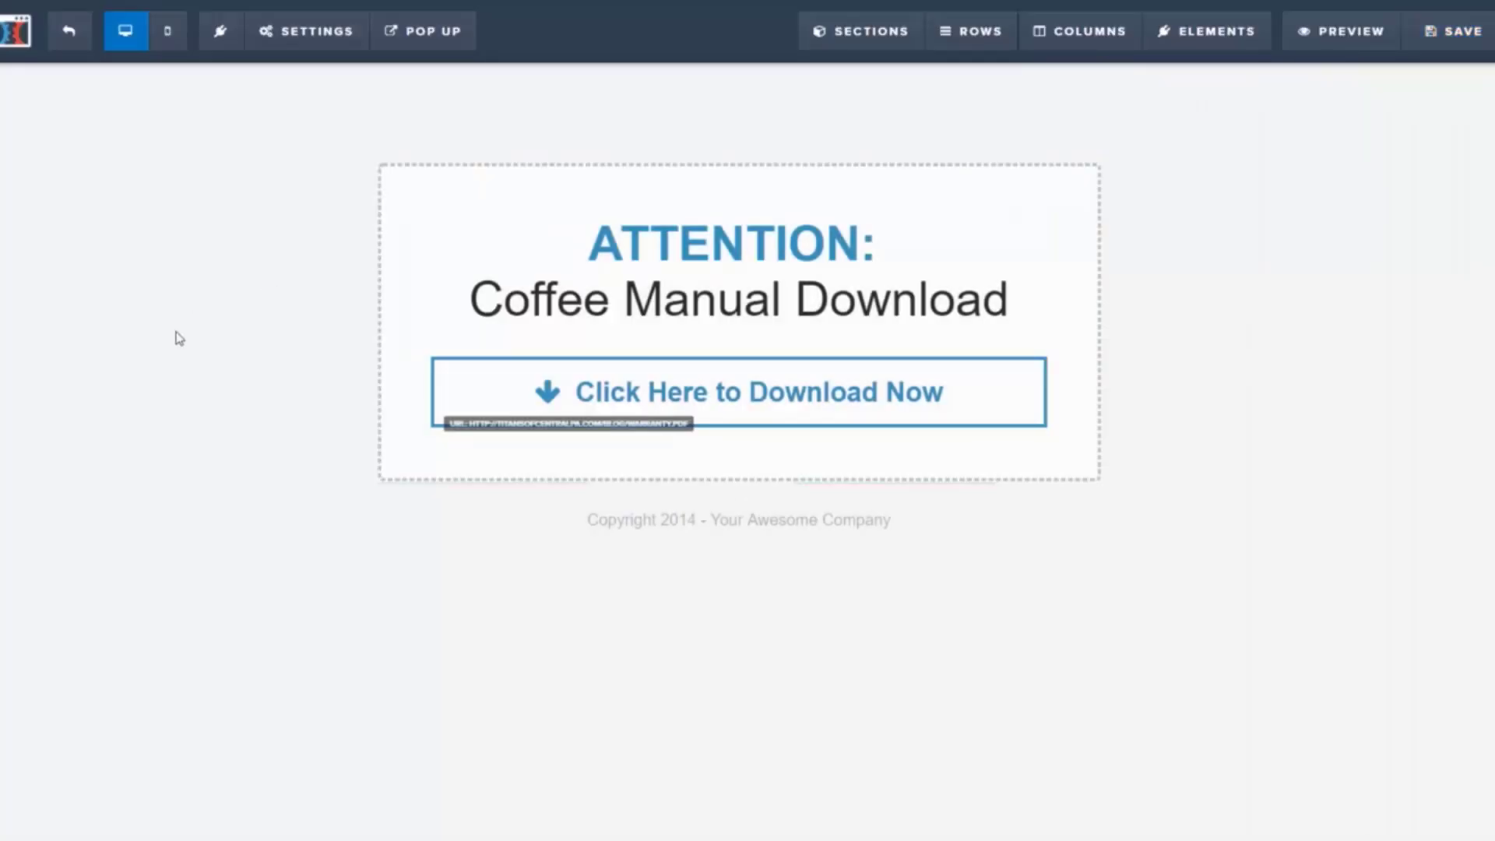
# Save the download page and exit the editor to the funnel overview
pyautogui.click(67, 33)
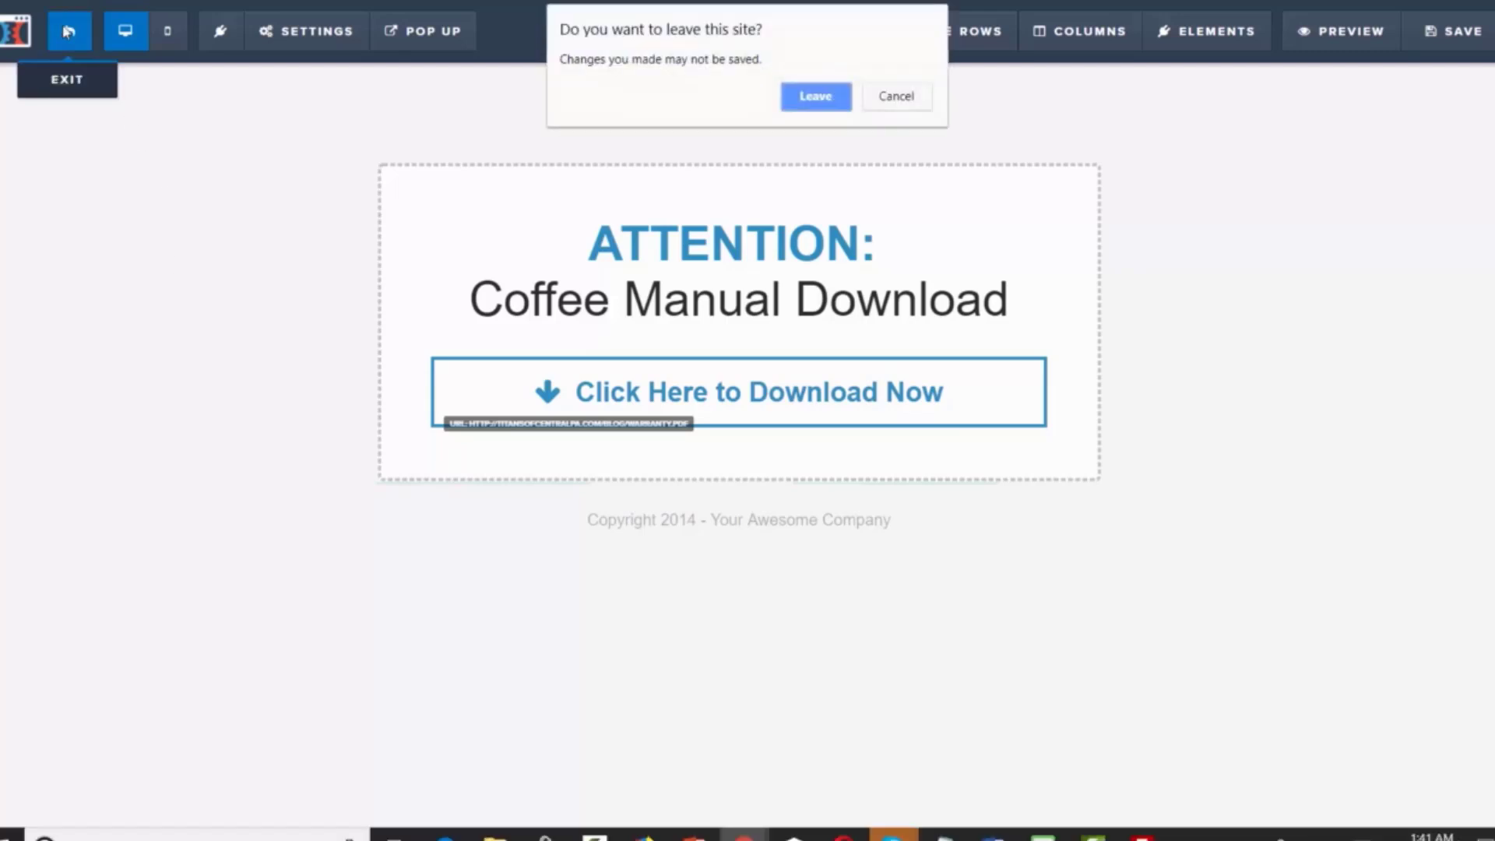
pyautogui.click(918, 104)
pyautogui.click(1422, 34)
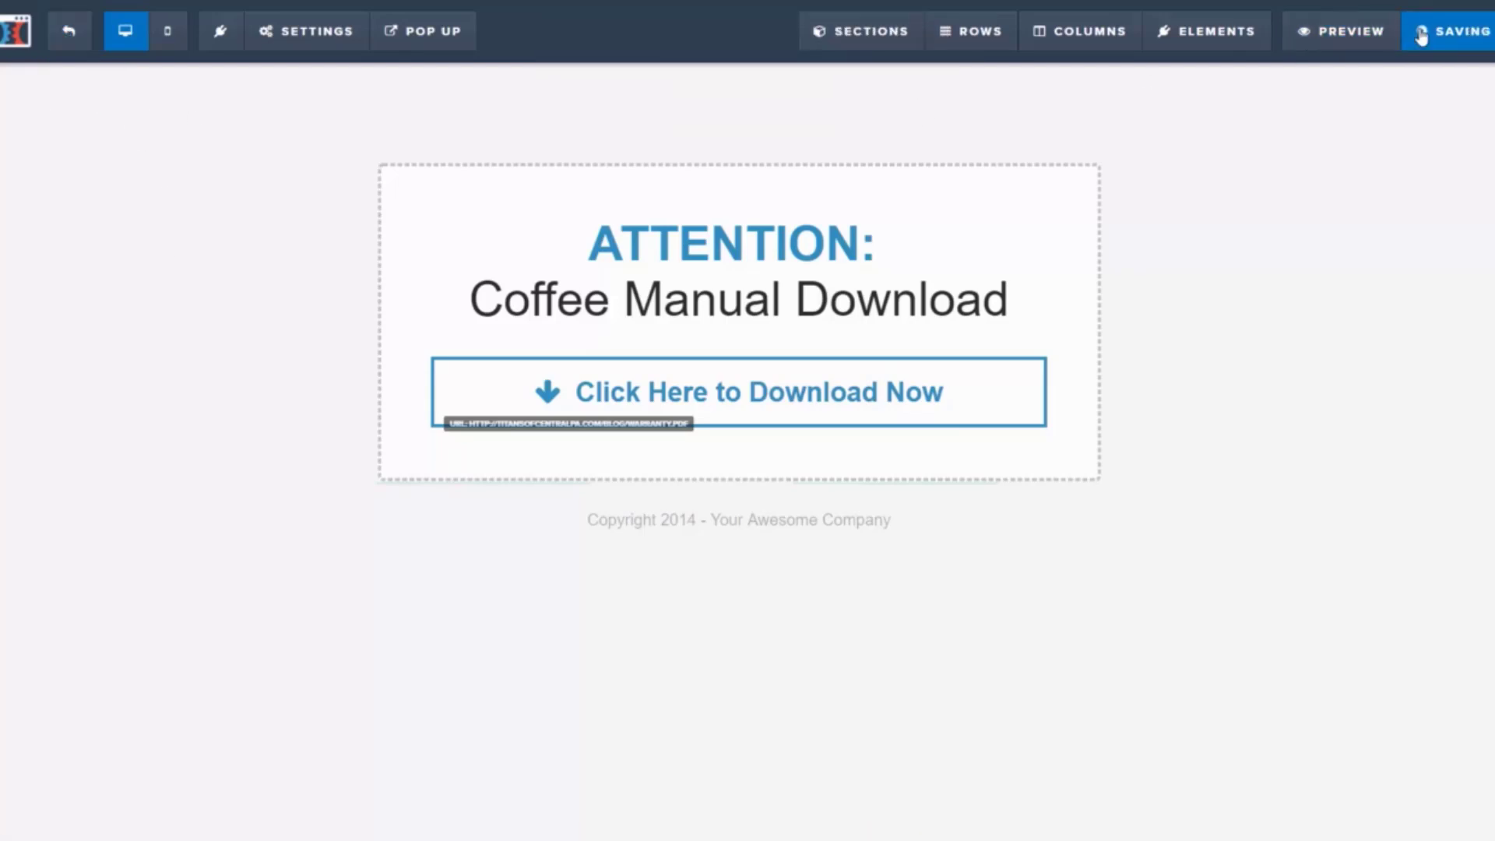
pyautogui.click(68, 34)
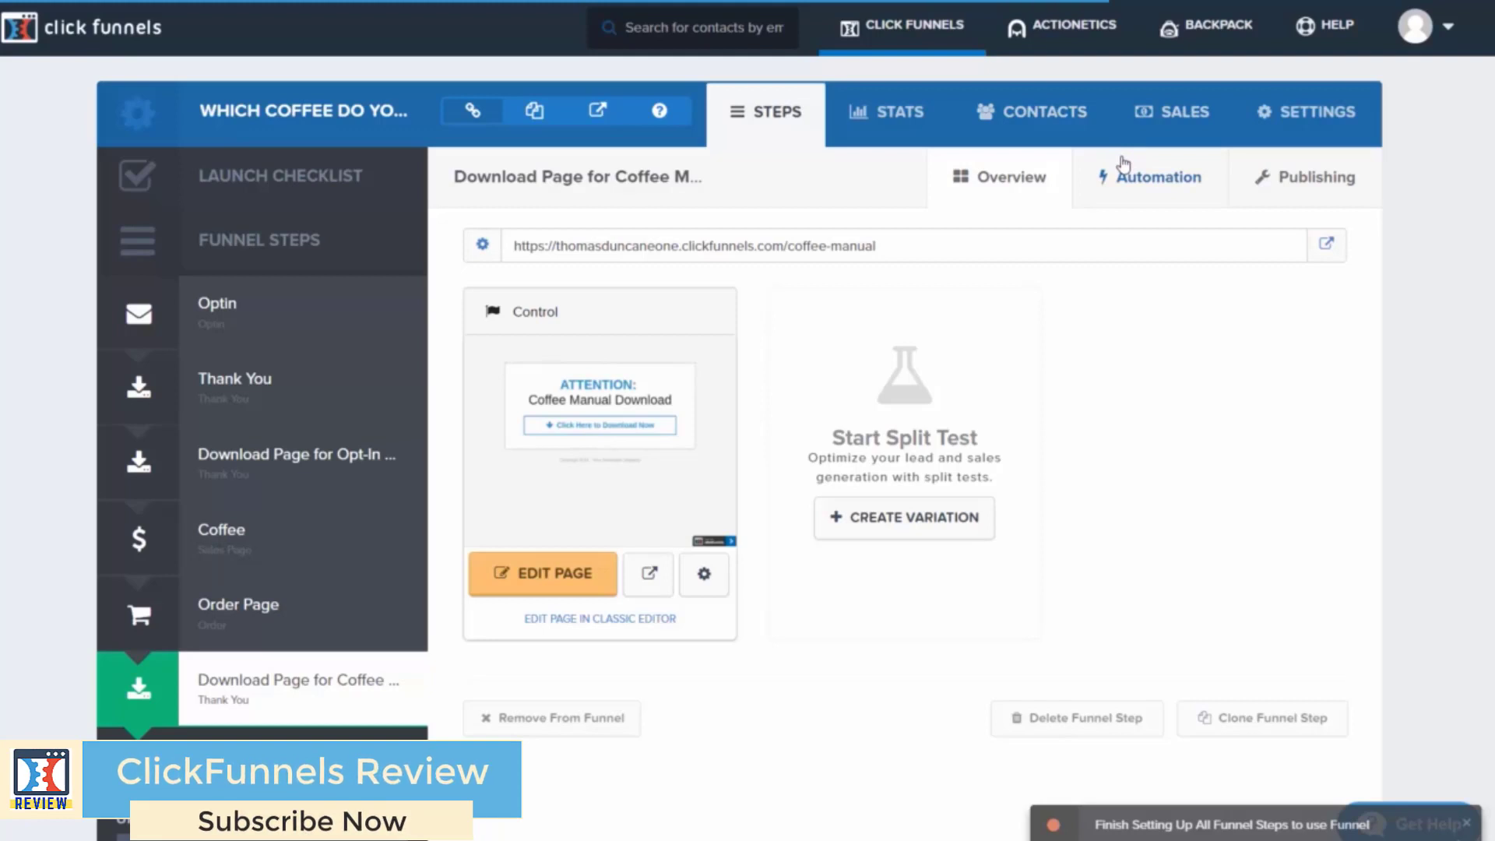
# Look through the funnel's settings, including payment test mode and integrations, and check its sales
pyautogui.click(1269, 118)
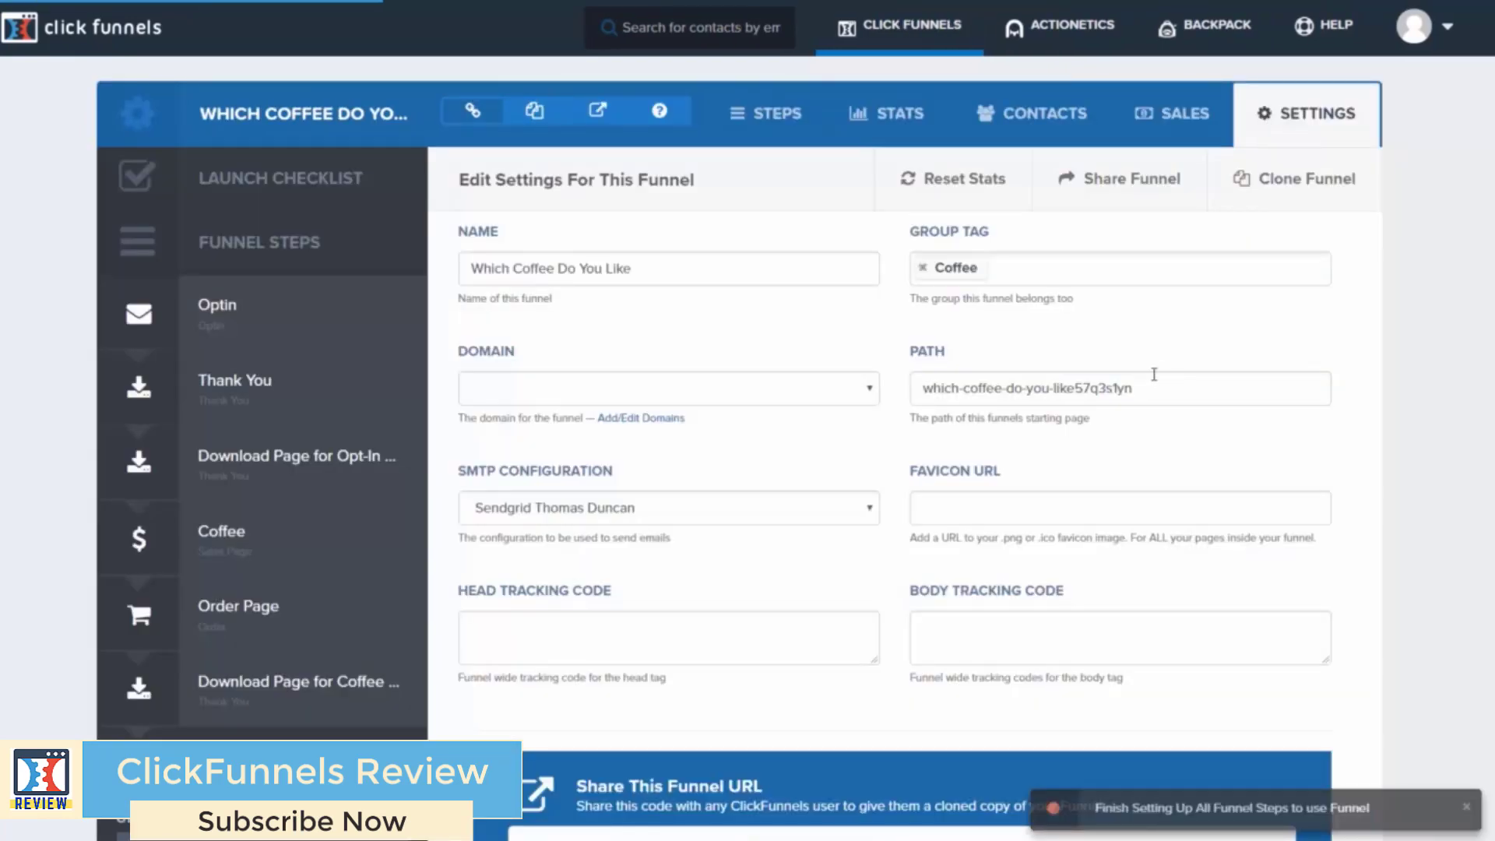
pyautogui.scroll(-6, 1236, 279)
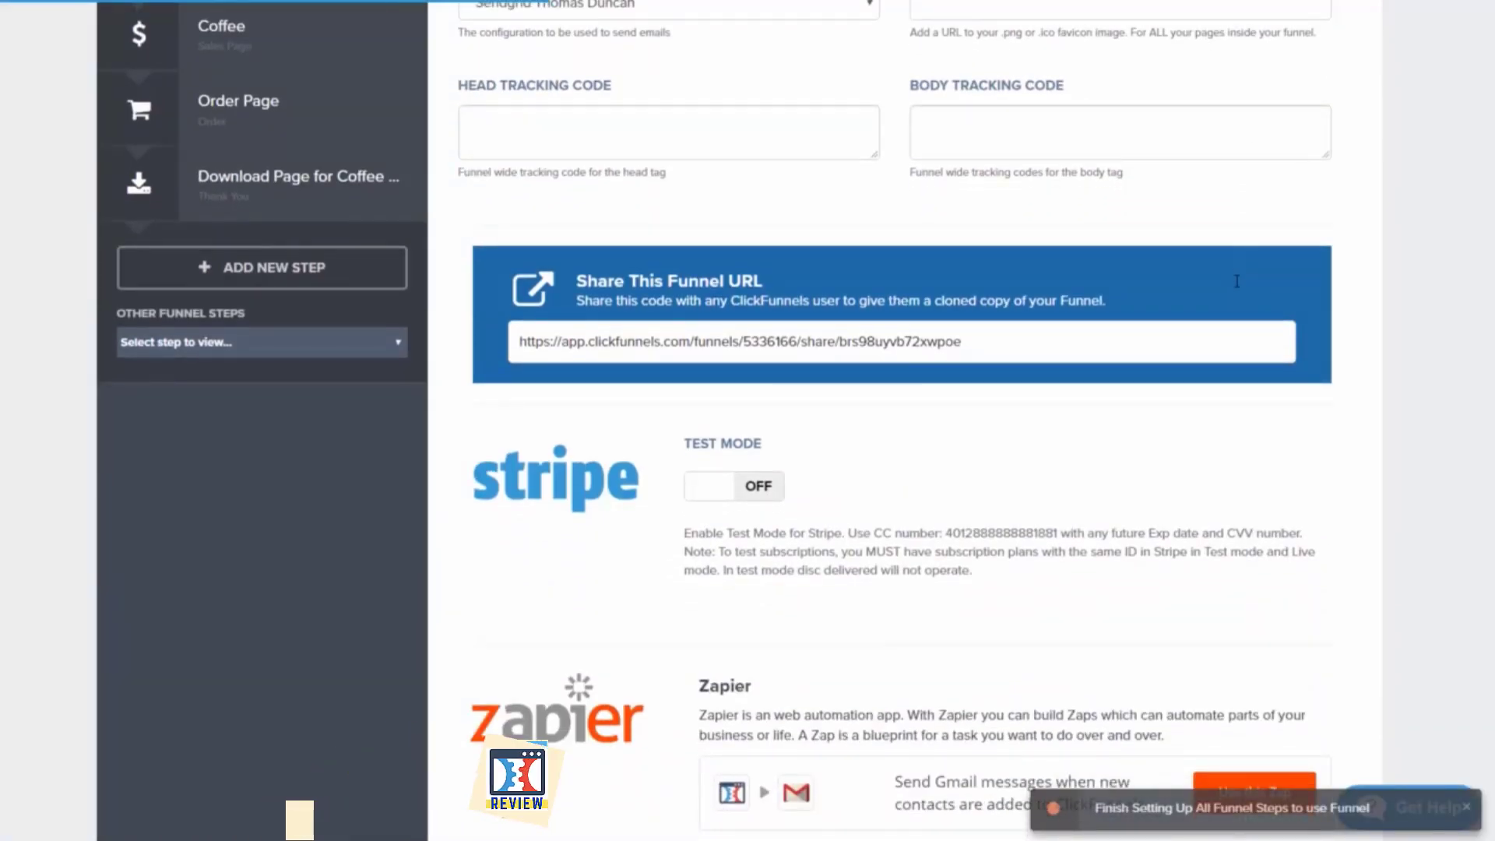
pyautogui.scroll(-10, 1234, 312)
pyautogui.scroll(-4, 1226, 357)
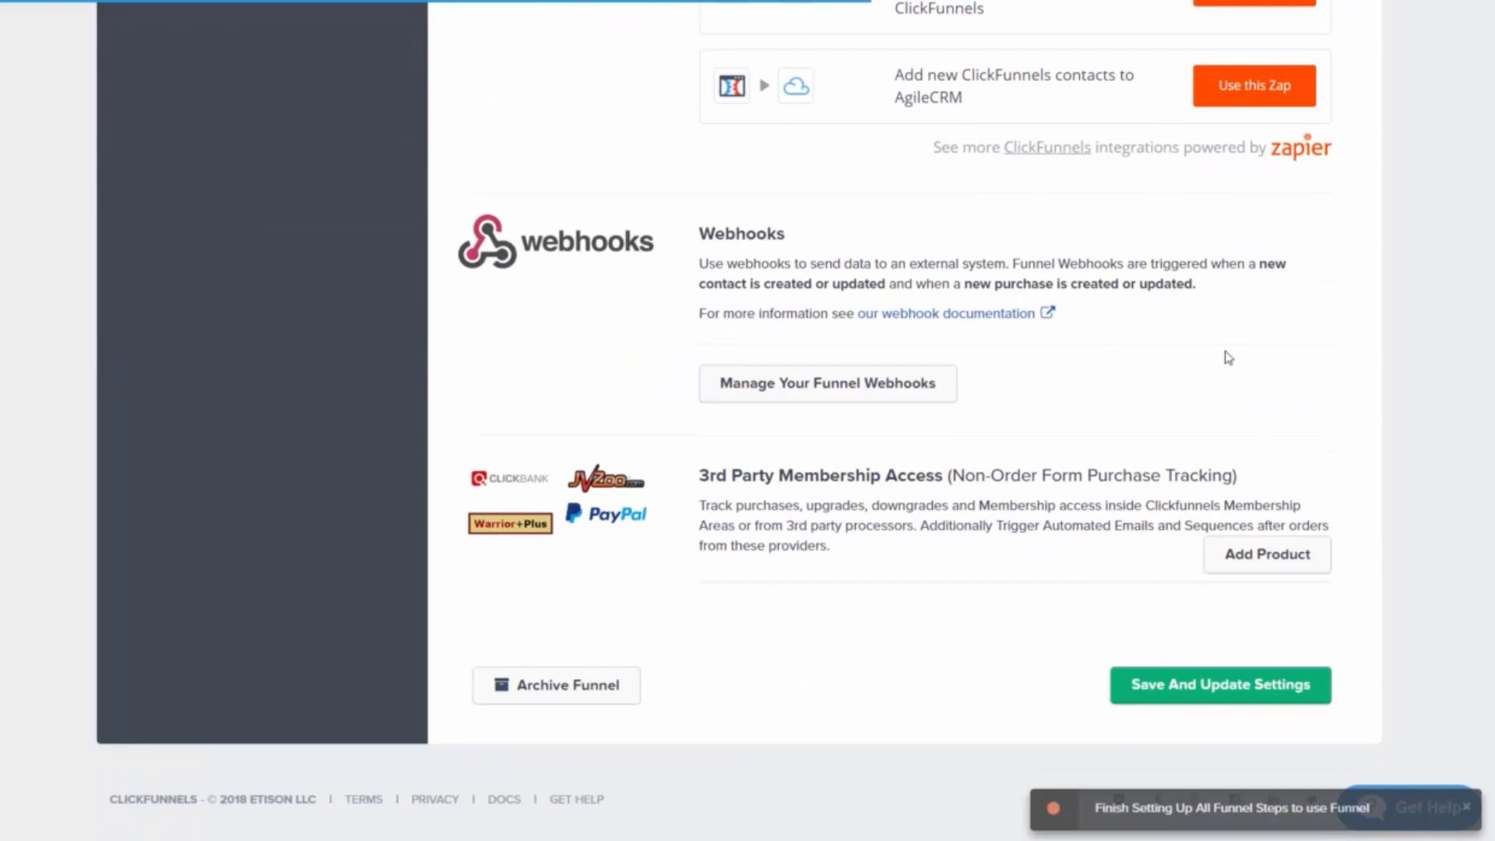
pyautogui.scroll(15, 1228, 357)
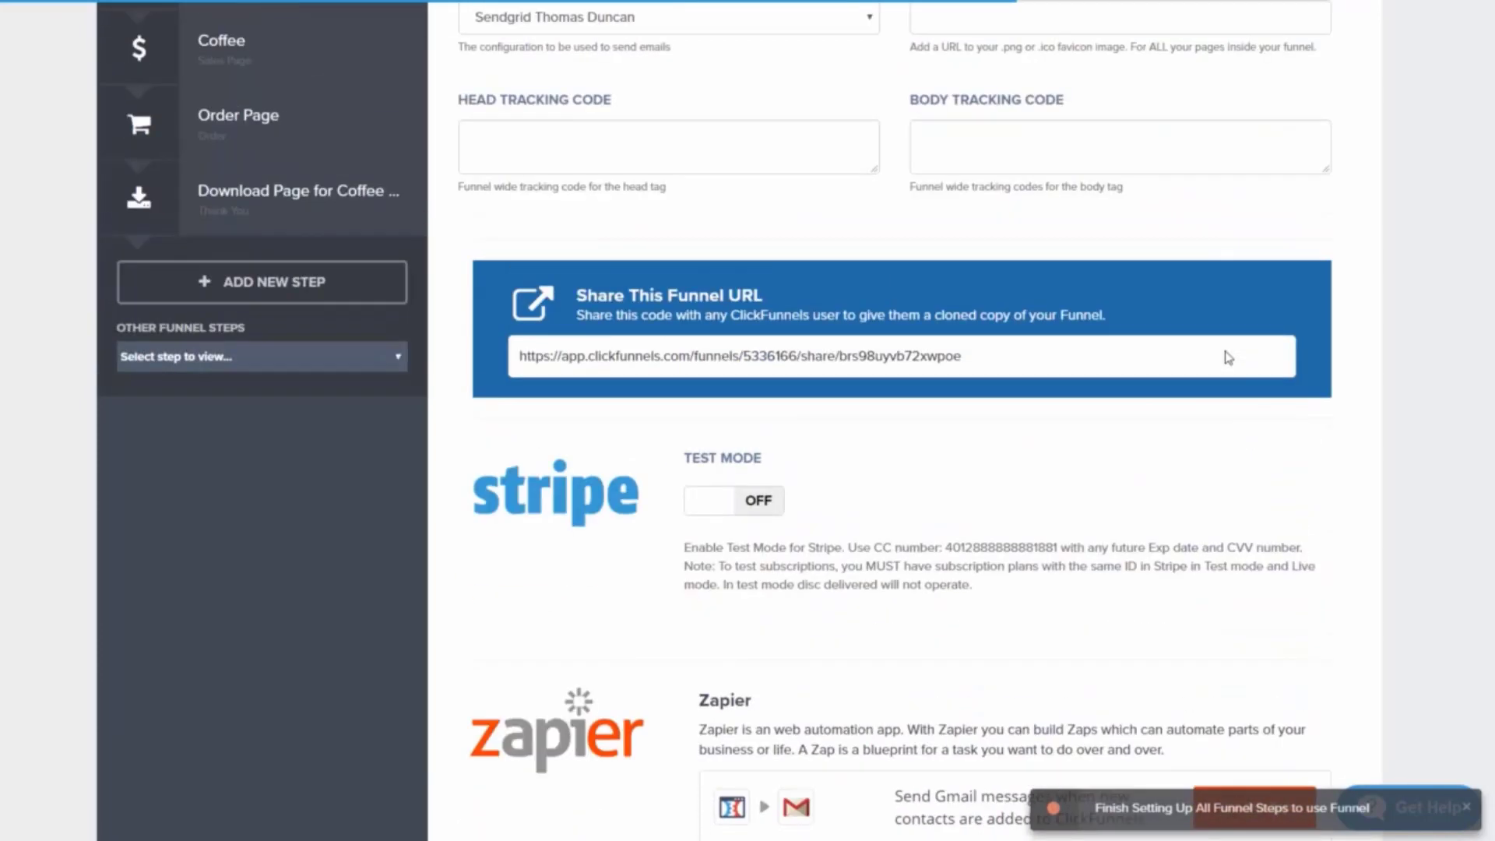
pyautogui.scroll(5, 1226, 358)
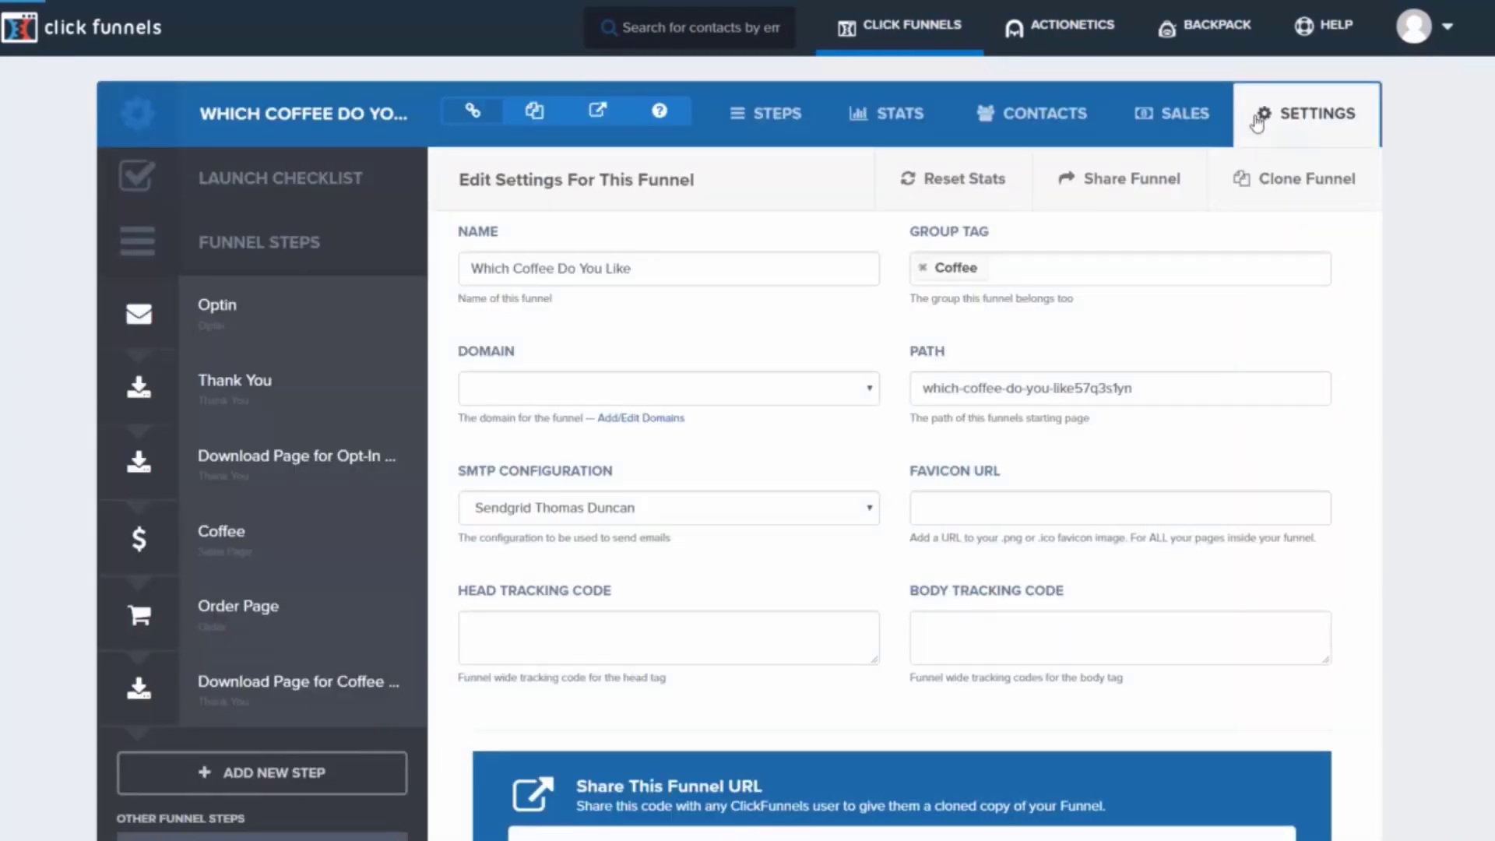
pyautogui.click(1139, 121)
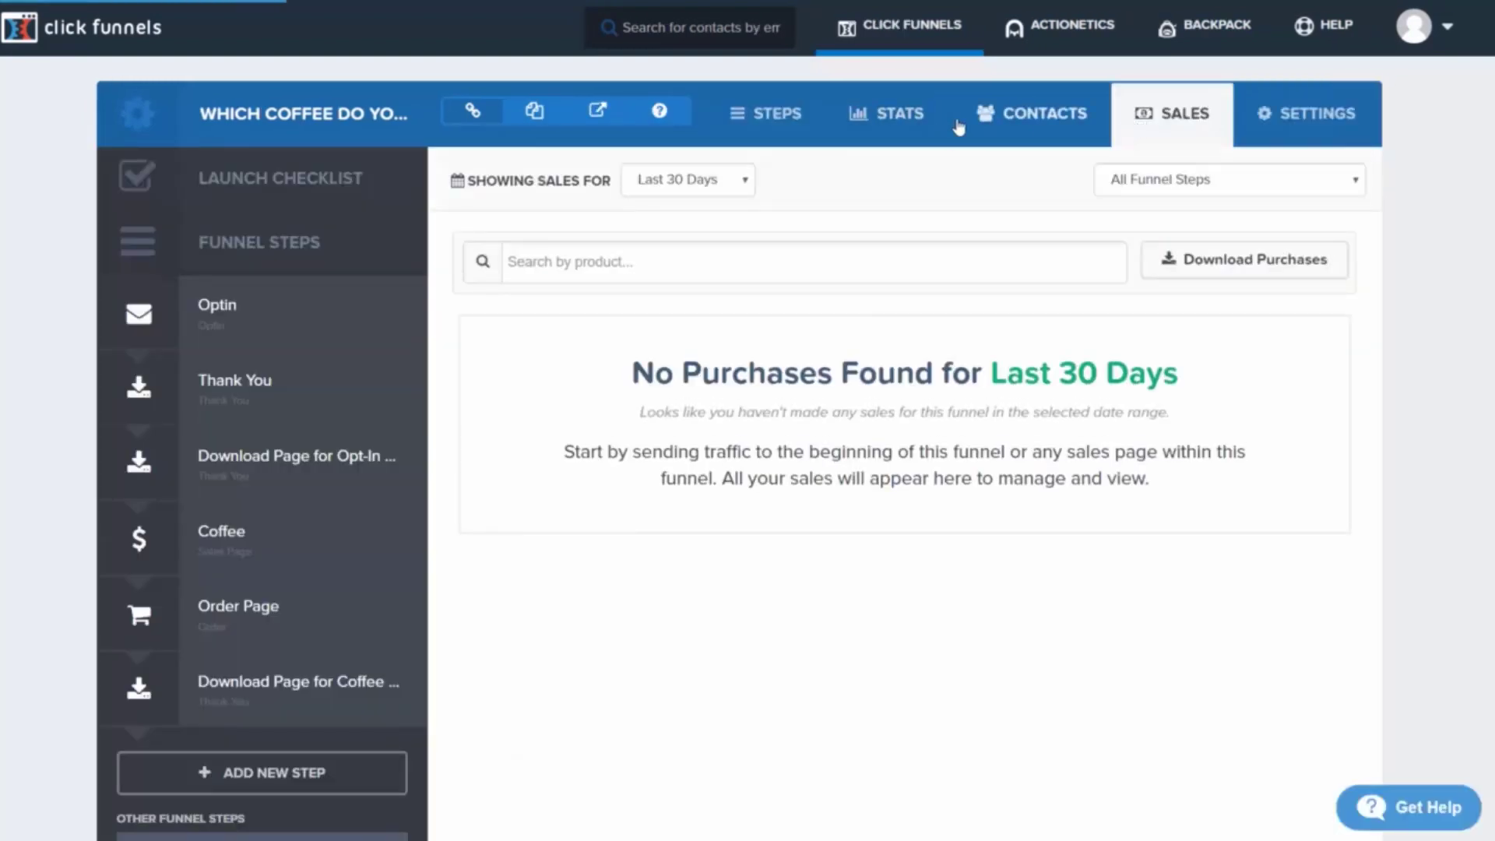
# Set the order page's Coffee Manual product to use "Download Page for Coffee Manual" as its Thank You Page, and update the product
pyautogui.click(792, 117)
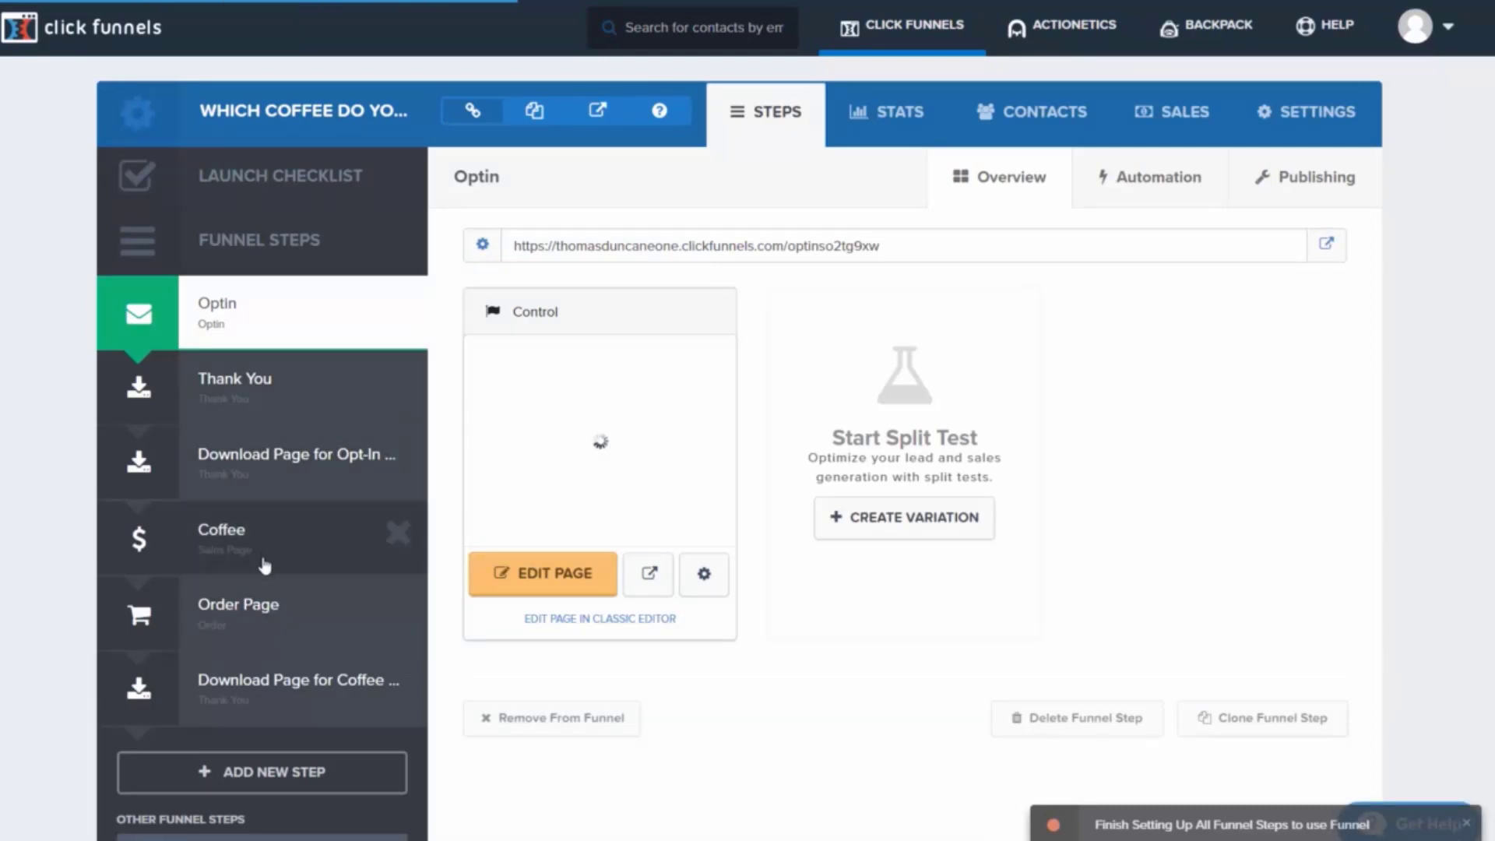
pyautogui.click(263, 610)
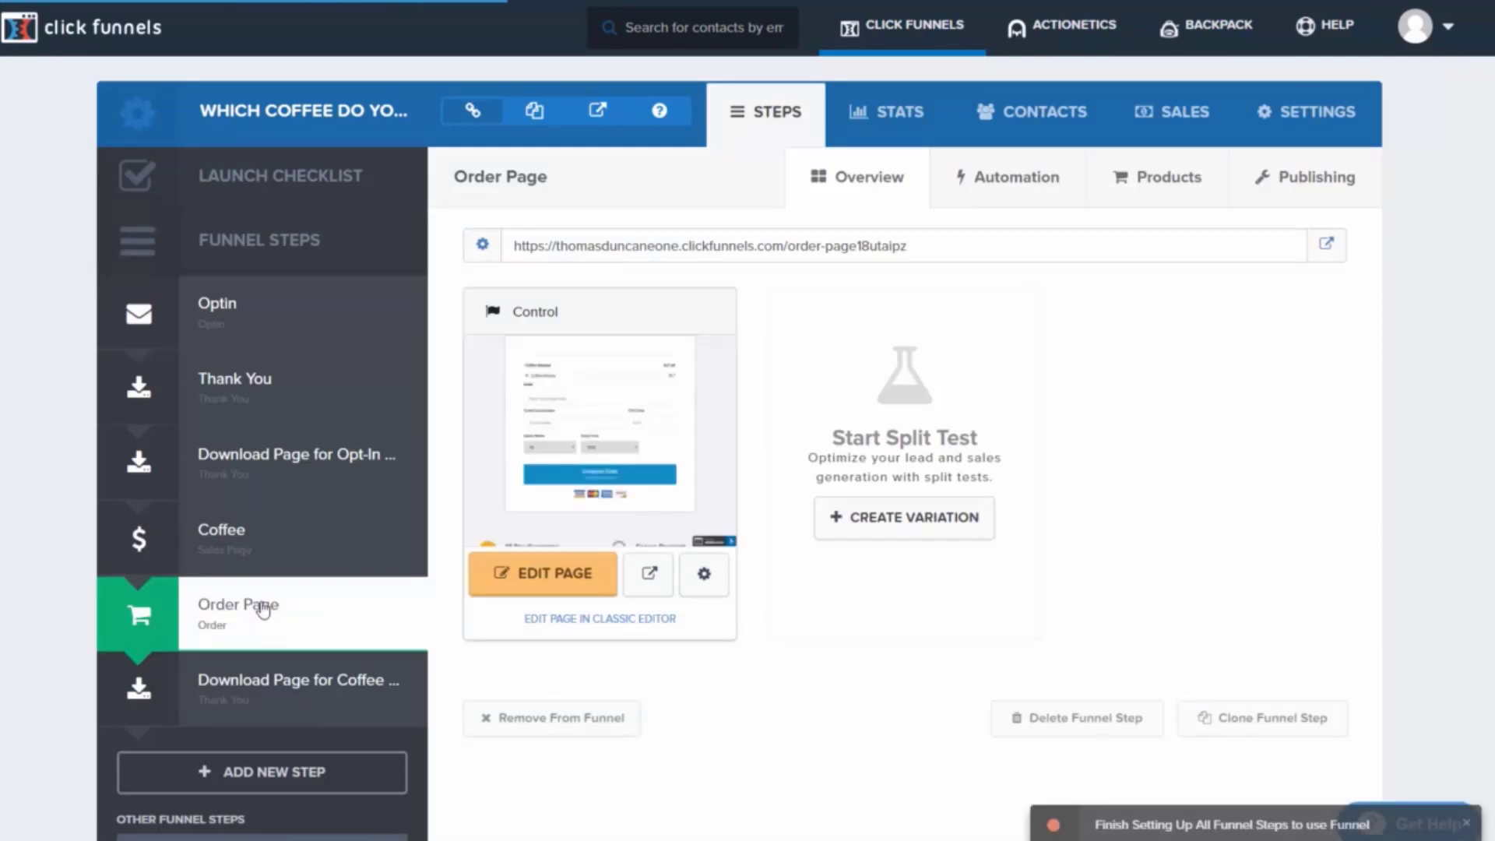
pyautogui.click(304, 680)
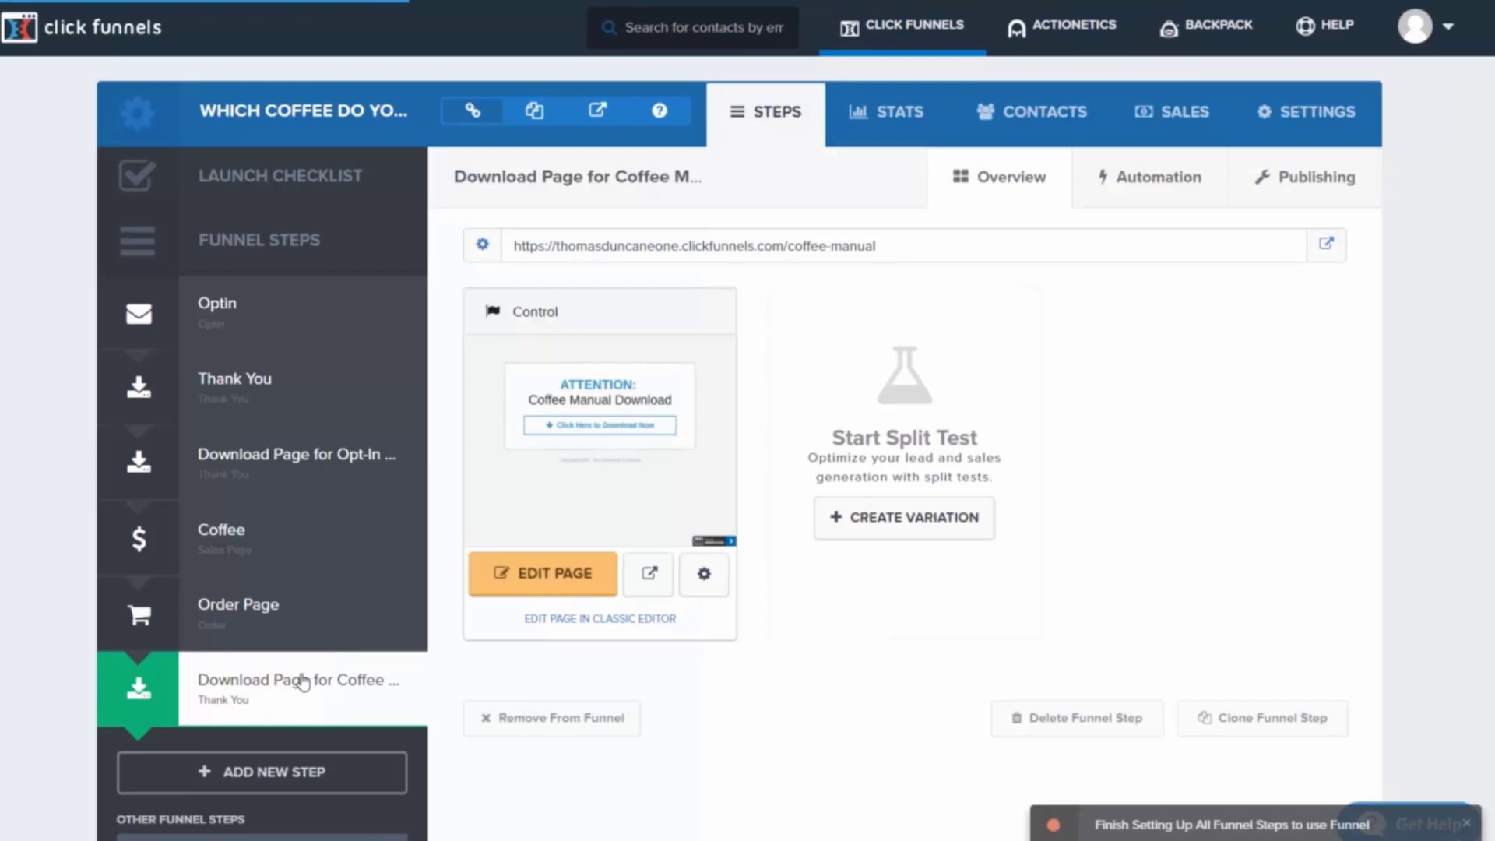
pyautogui.click(272, 615)
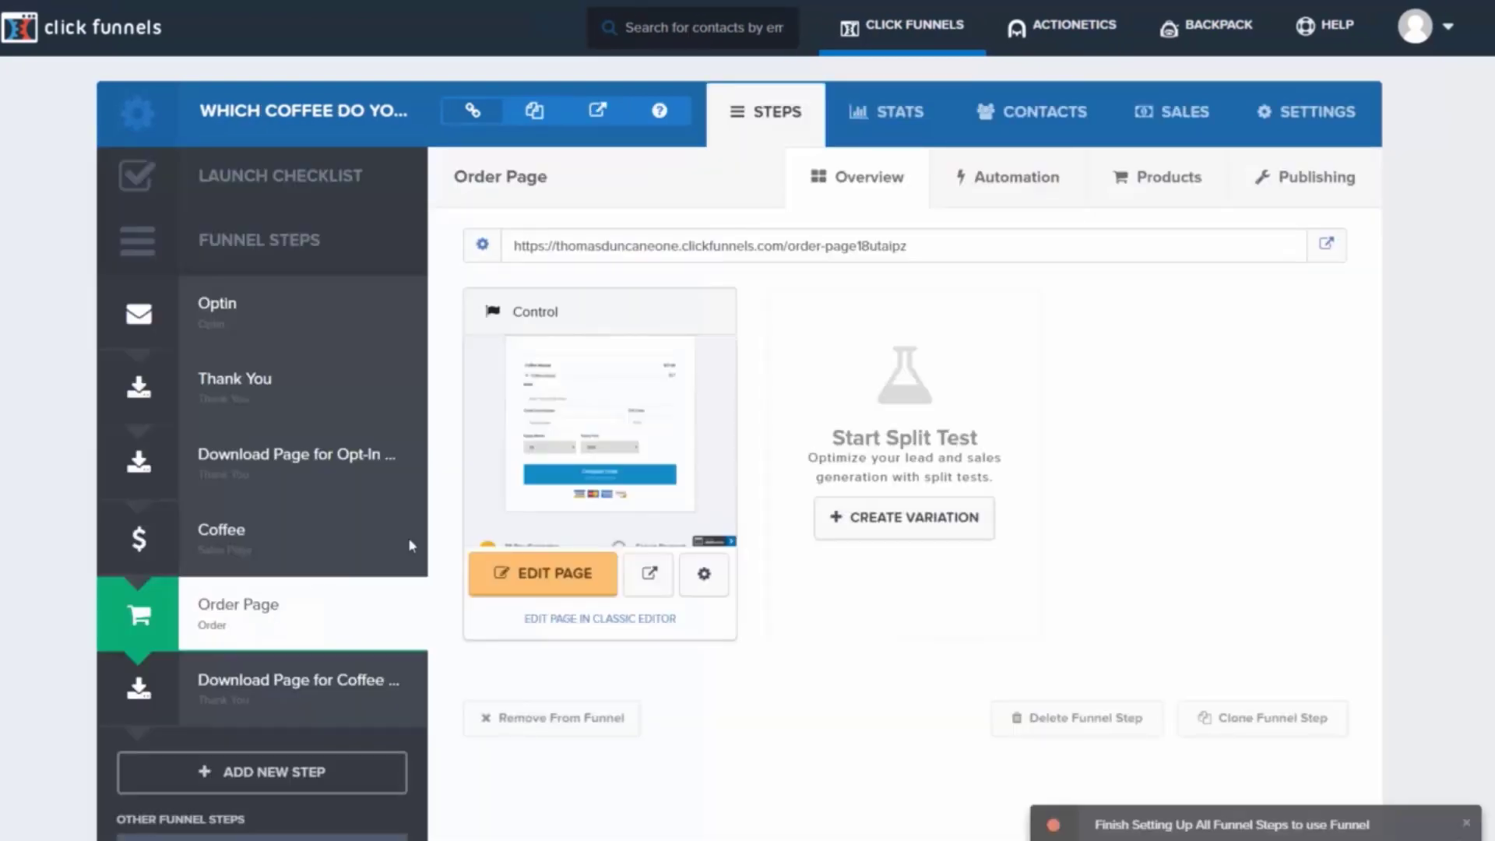
pyautogui.click(1133, 186)
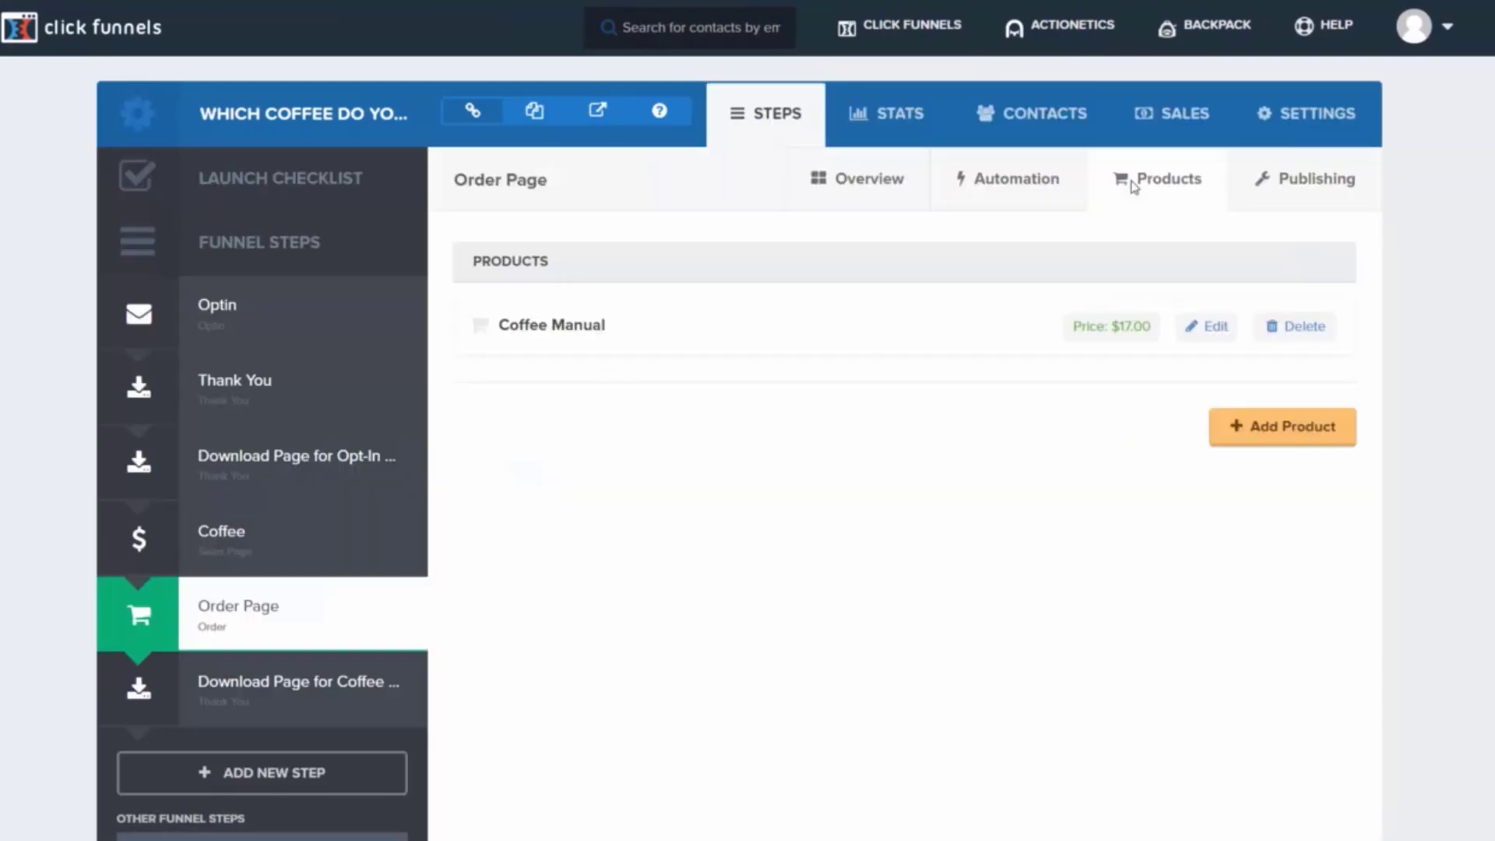
pyautogui.click(1212, 334)
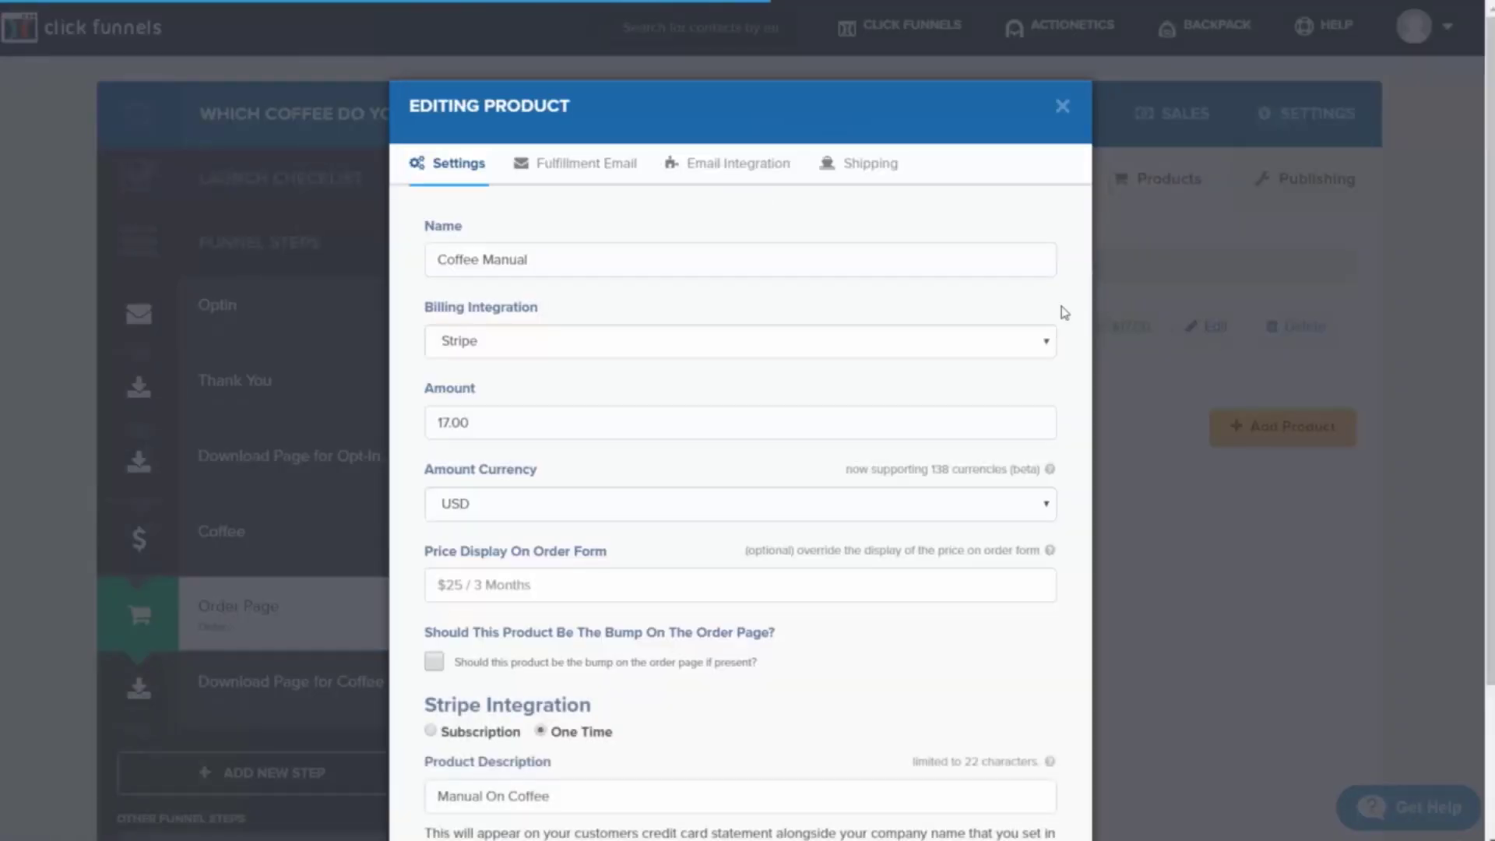
pyautogui.click(598, 170)
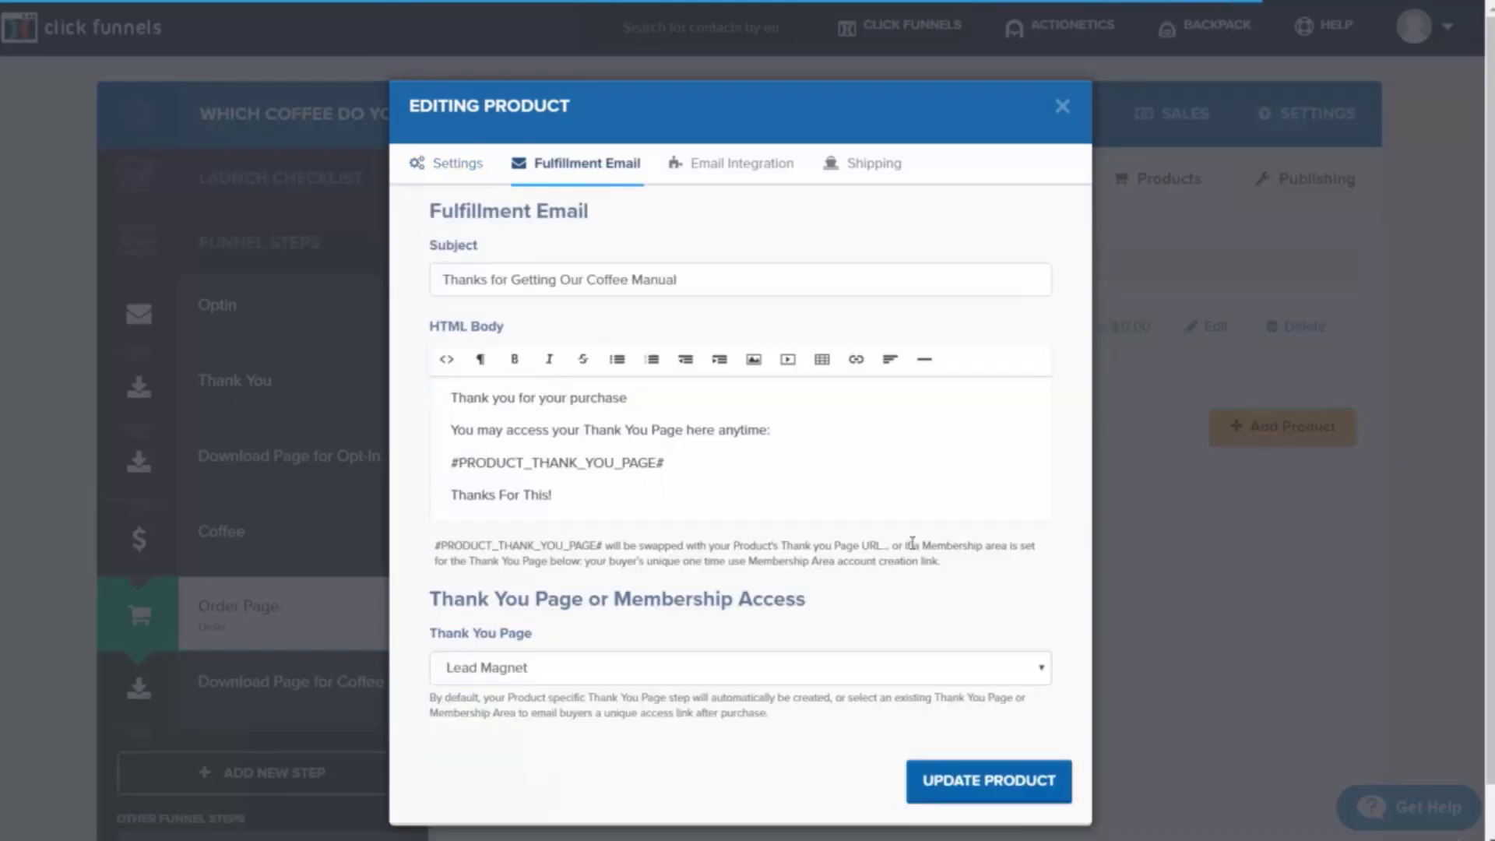
pyautogui.click(935, 673)
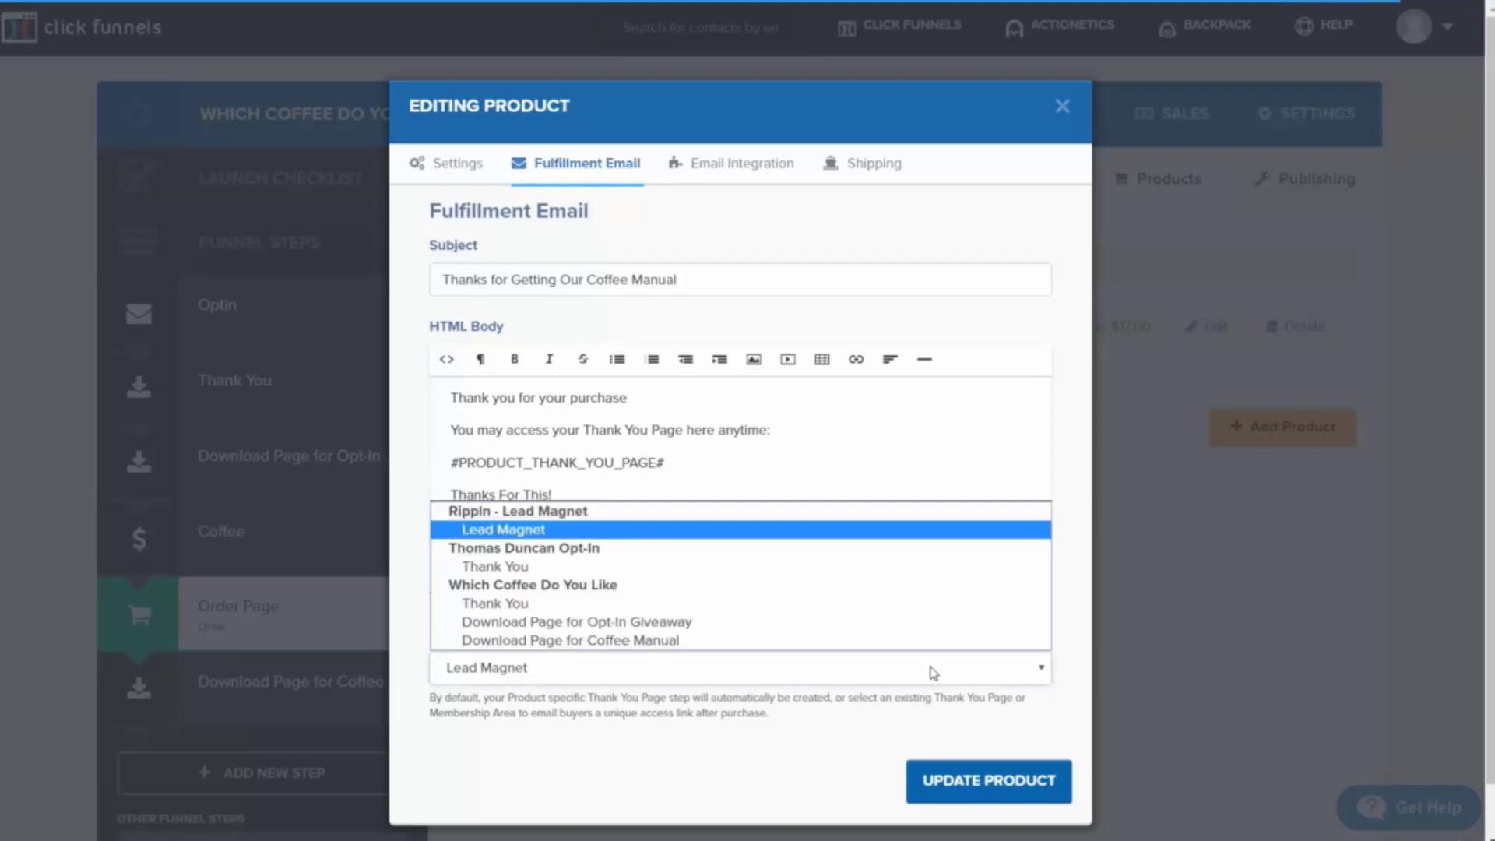
pyautogui.click(880, 646)
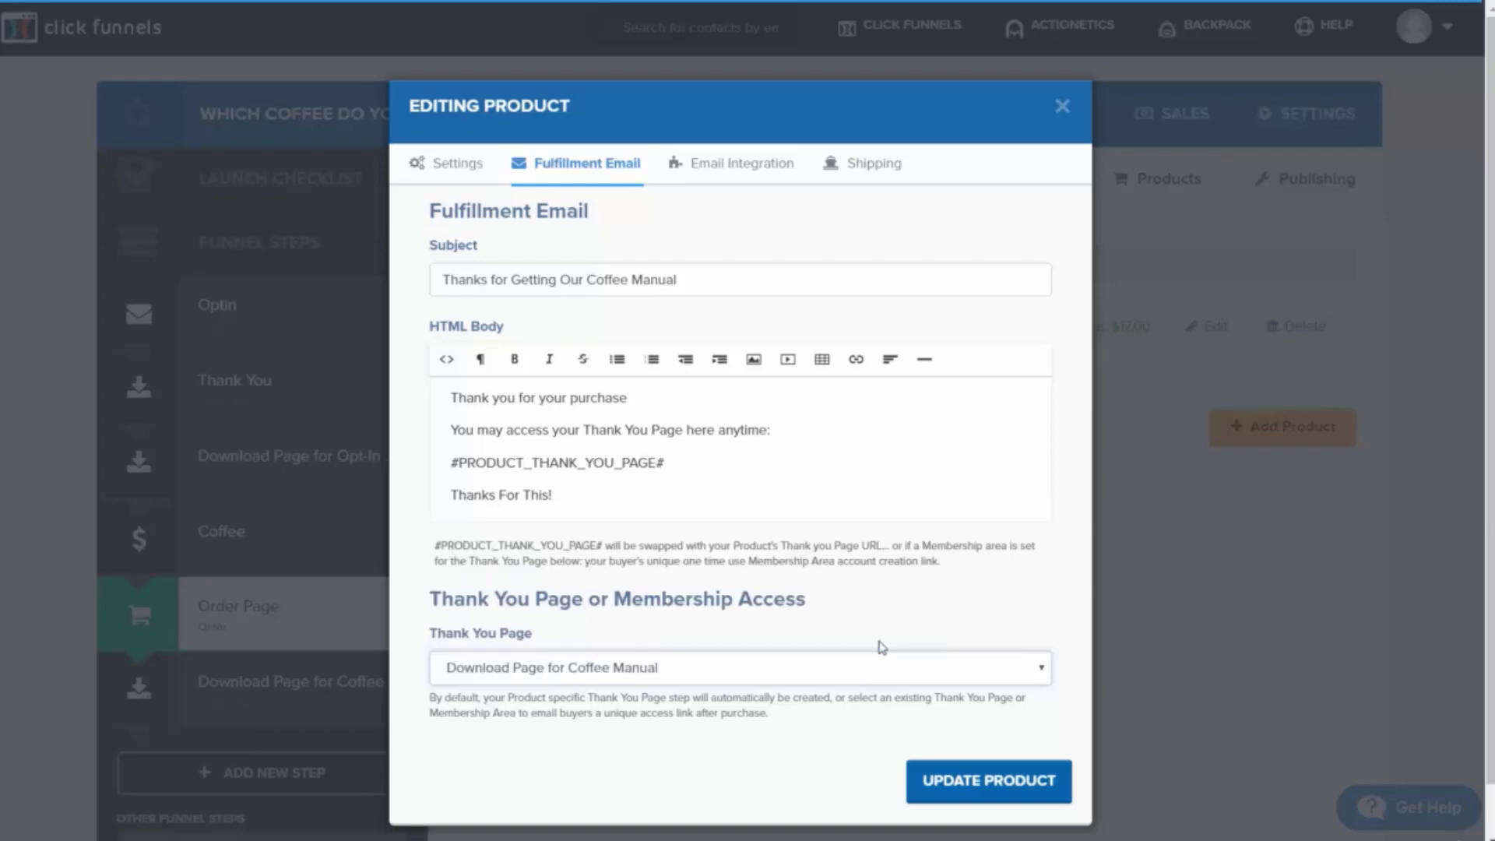
pyautogui.click(976, 785)
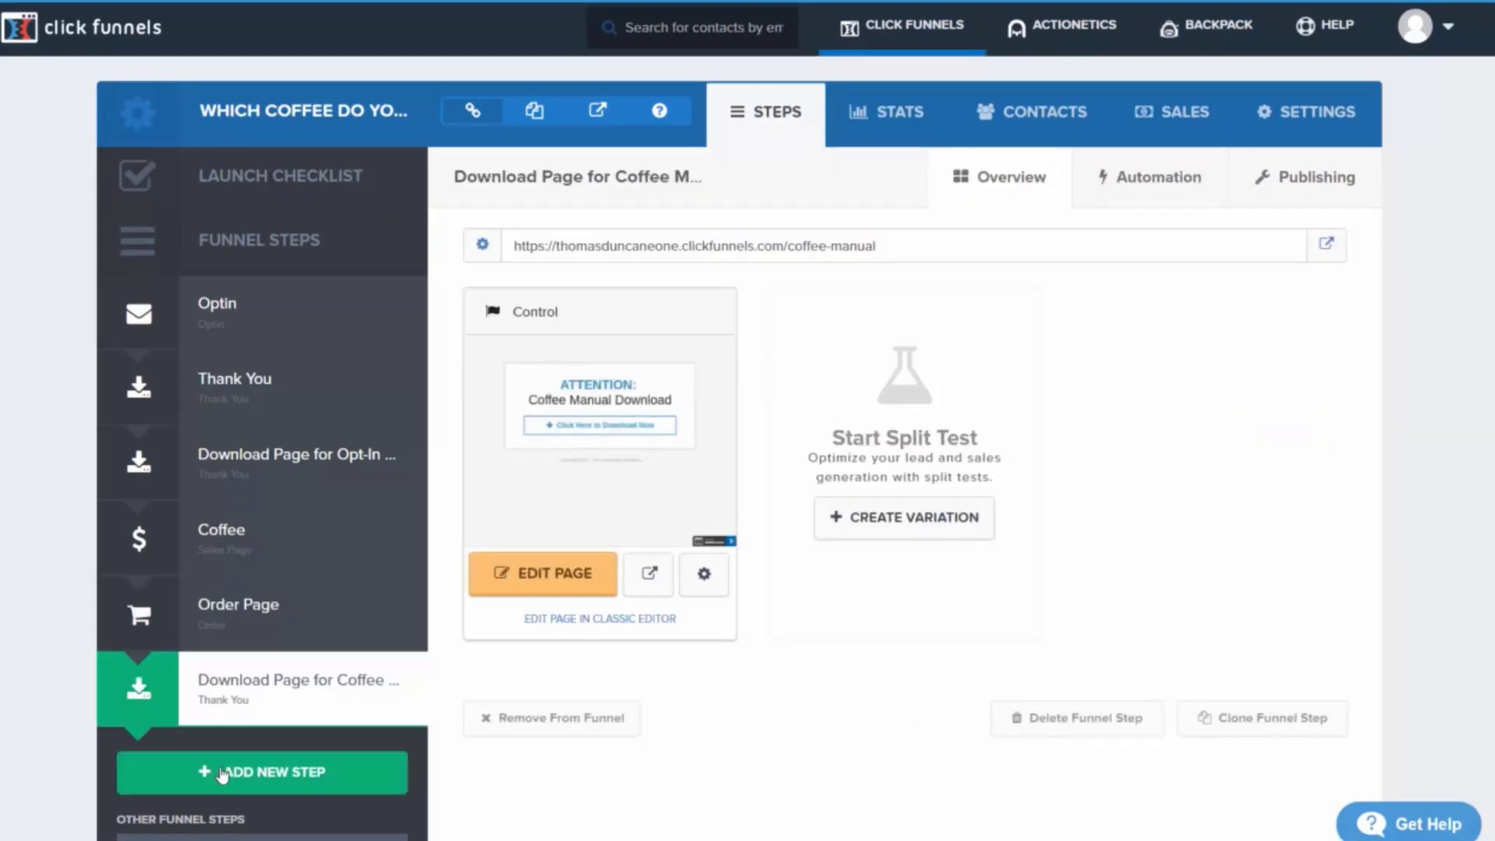
# Create a funnel step named "Order Confirmation"
pyautogui.click(270, 774)
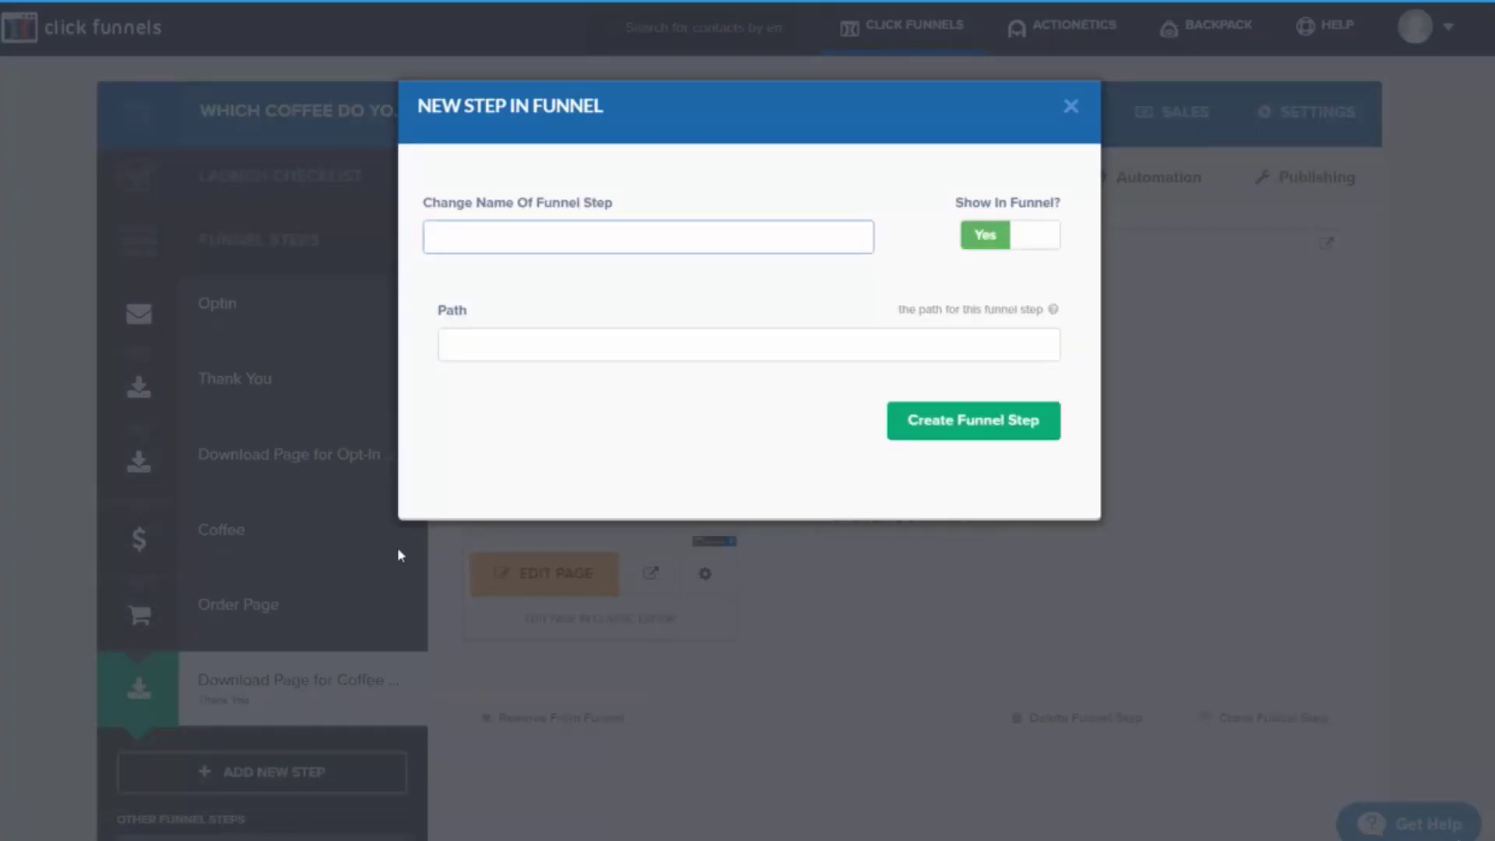
pyautogui.write('Order Confirmation')
pyautogui.click(931, 434)
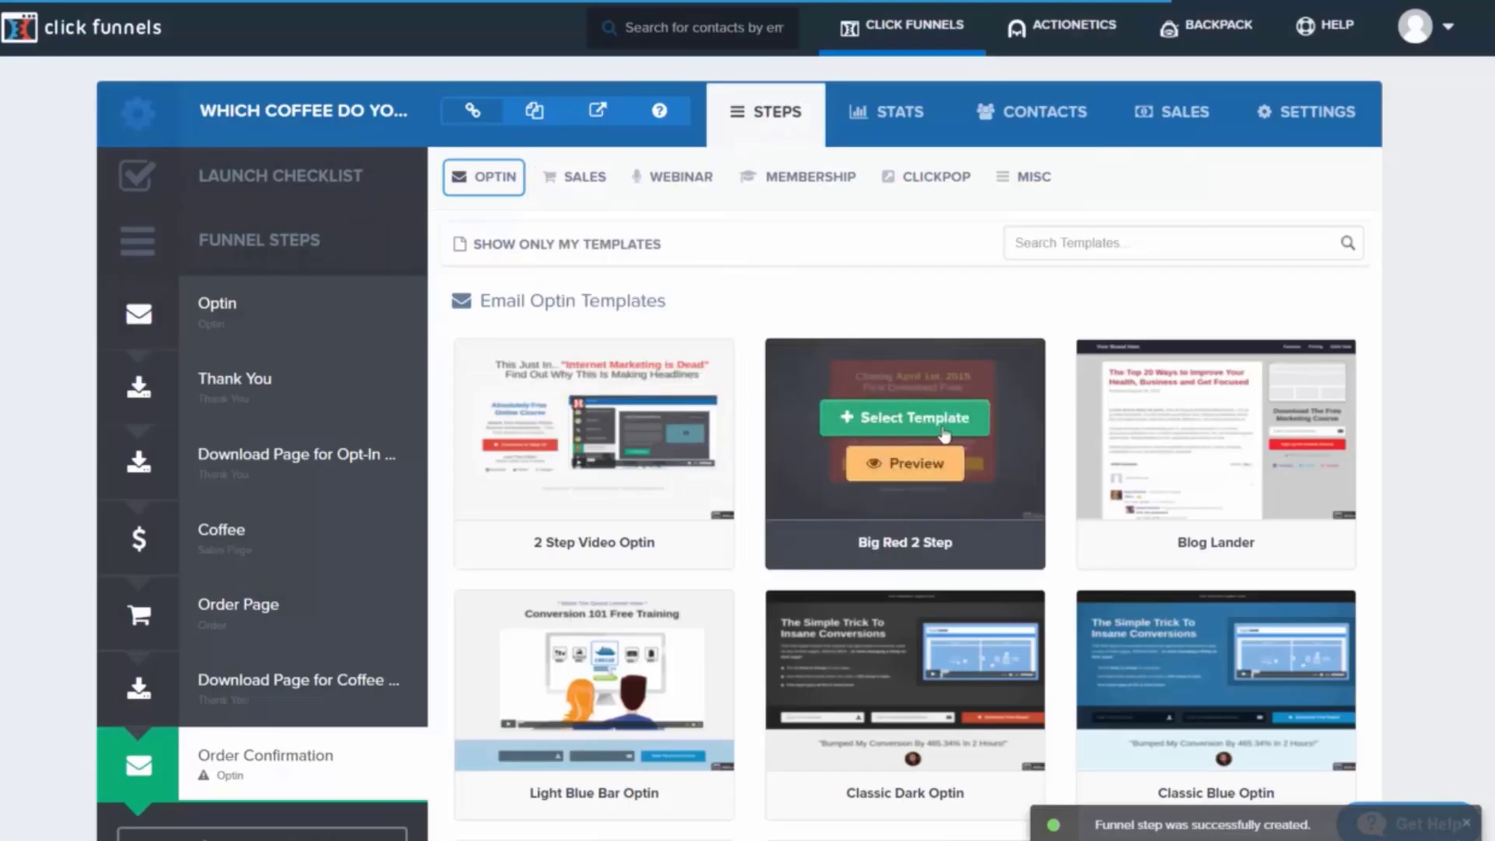
# Apply the Blue Boxed Confirm order confirmation template to the Order Confirmation step and delete the blue Navigator logo section from its page
pyautogui.moveTo(588, 192)
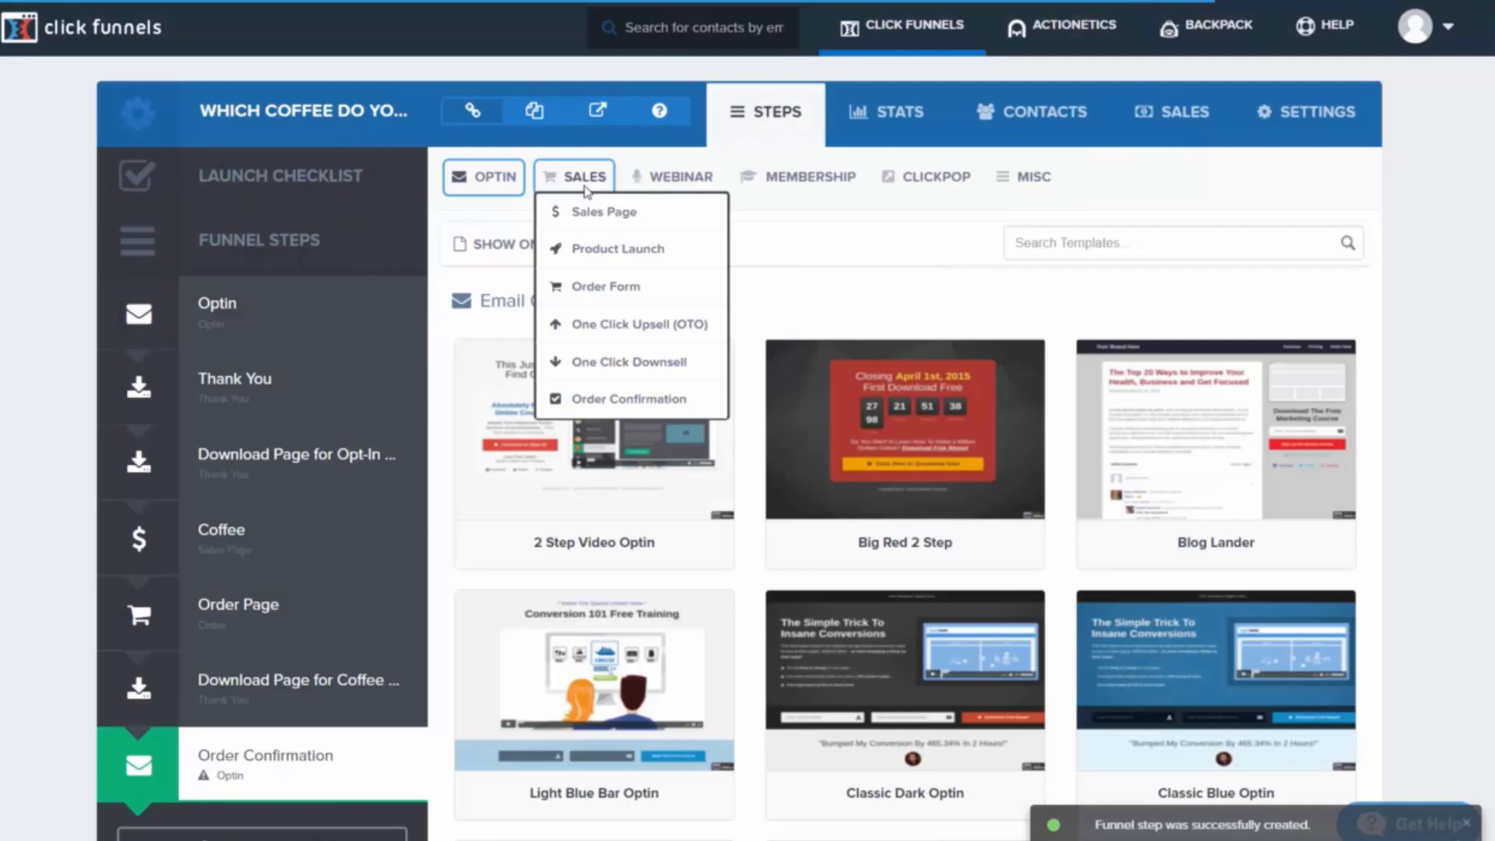
pyautogui.click(596, 399)
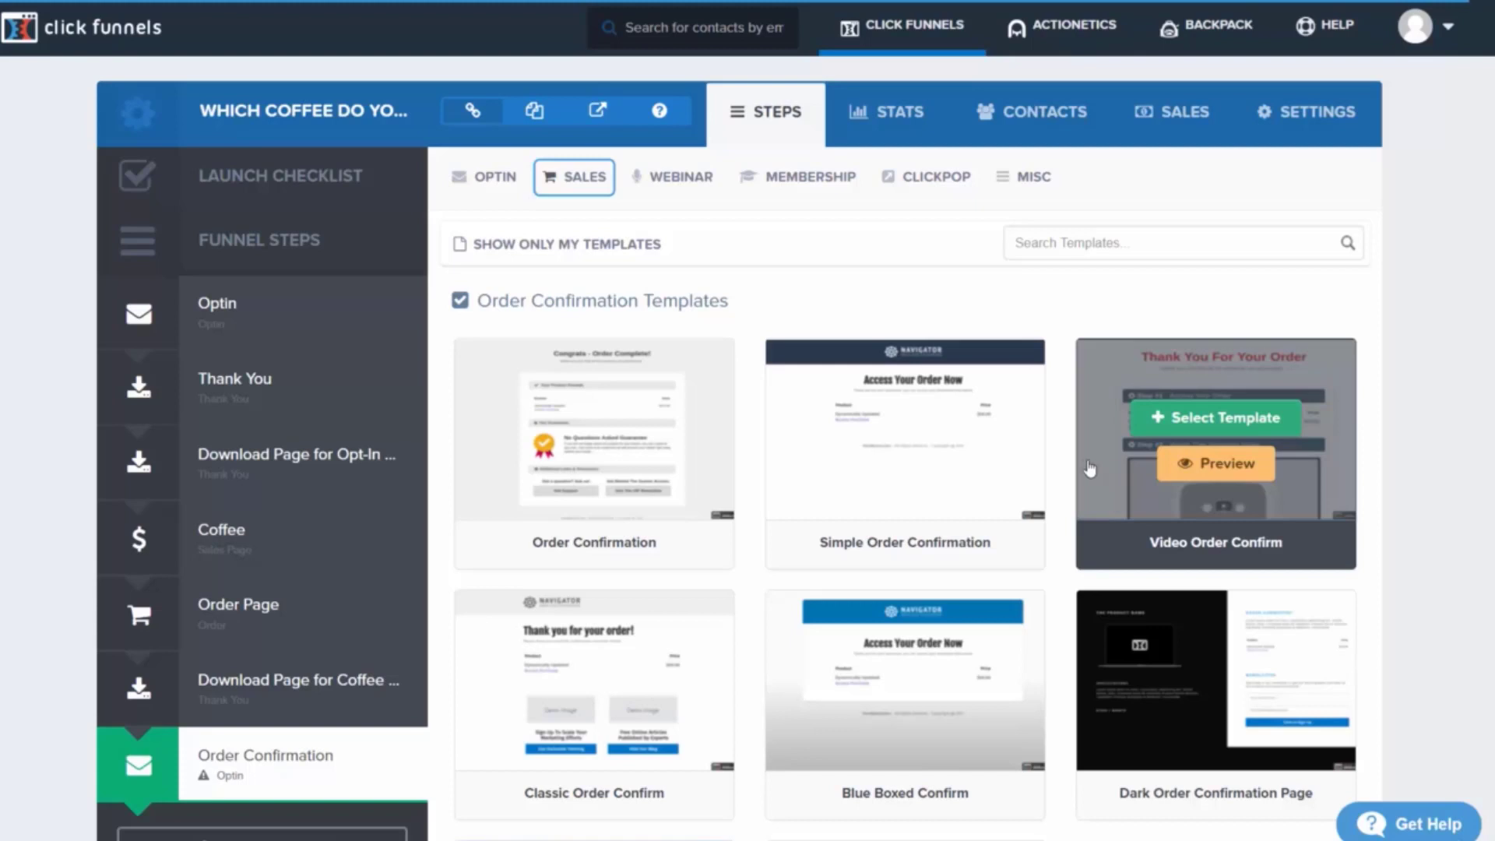
pyautogui.scroll(-1, 976, 469)
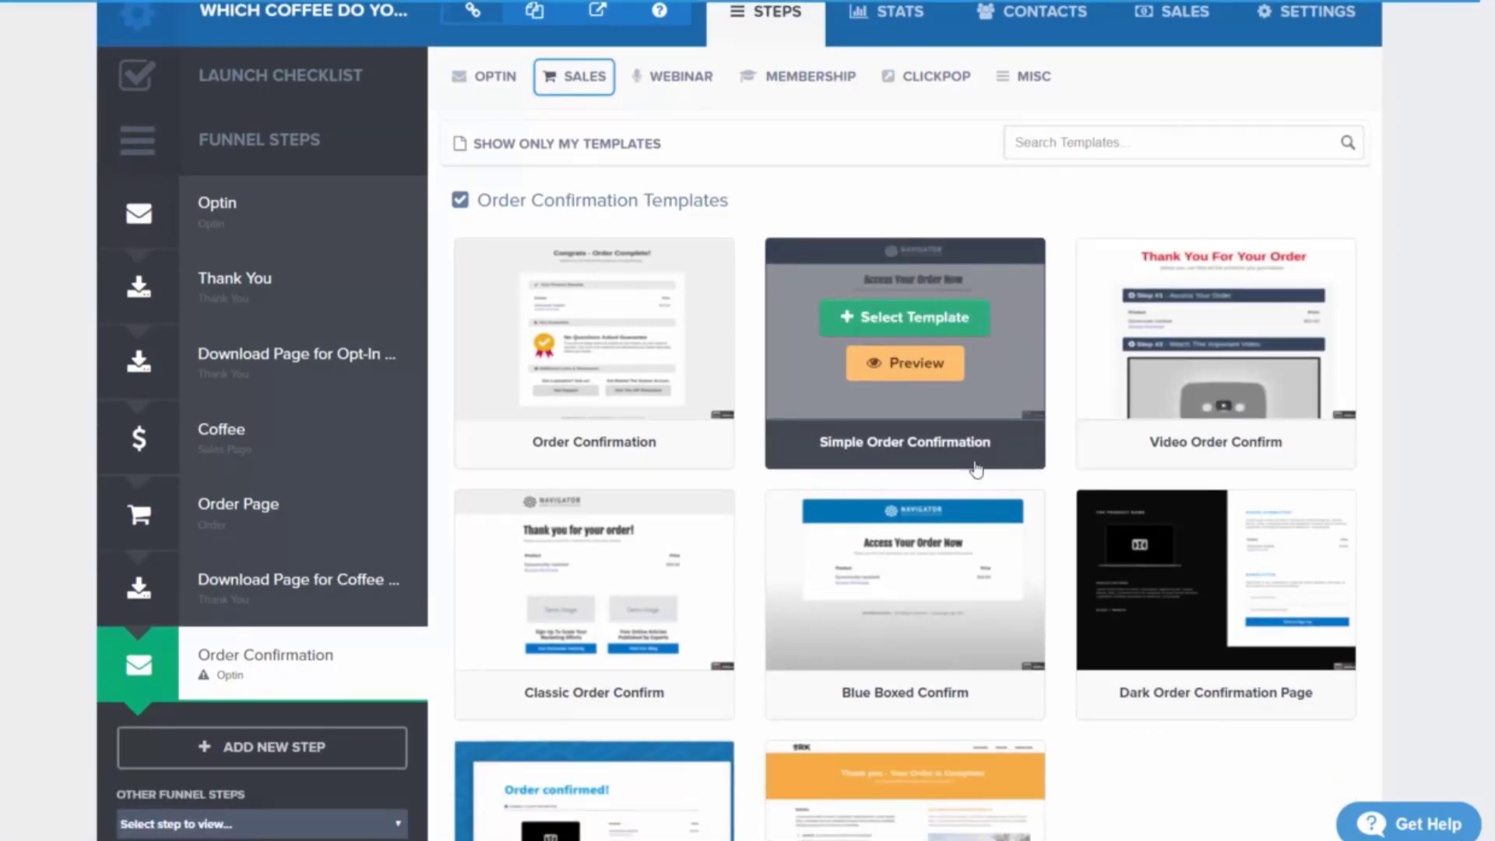
pyautogui.scroll(-1, 976, 469)
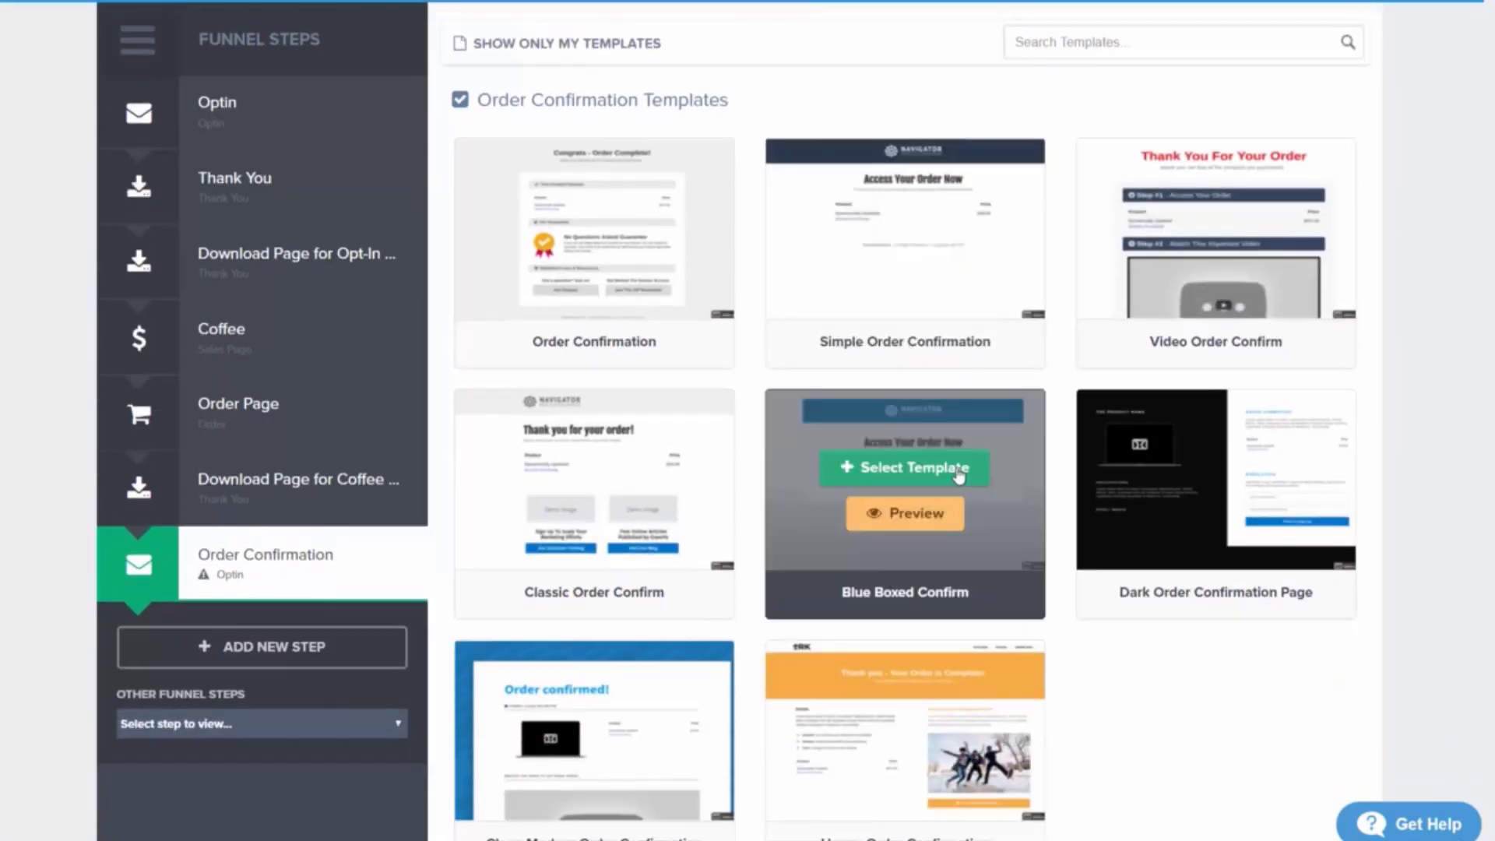
pyautogui.click(905, 470)
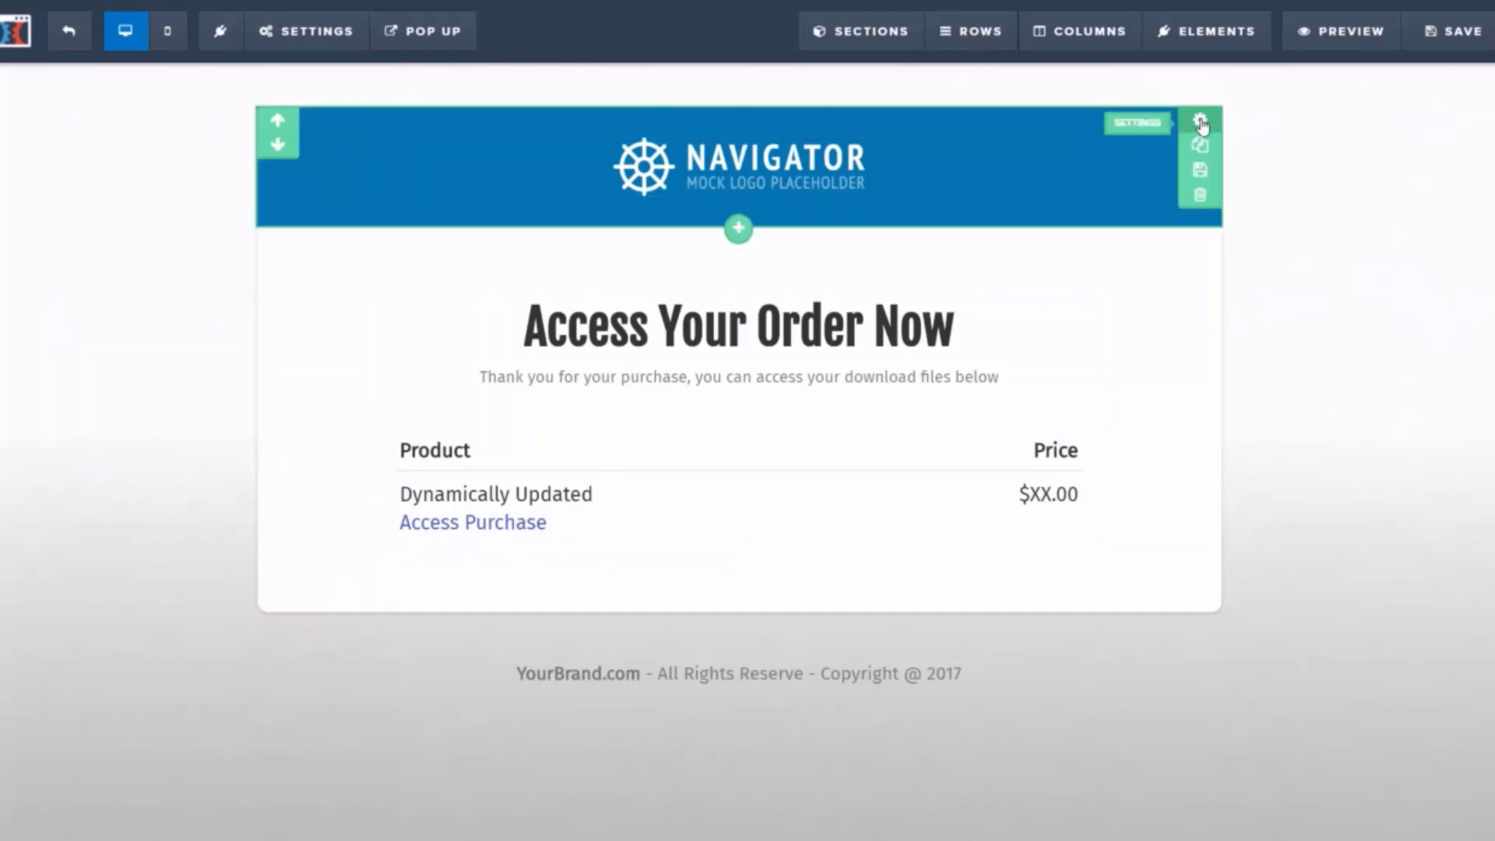
pyautogui.click(1199, 195)
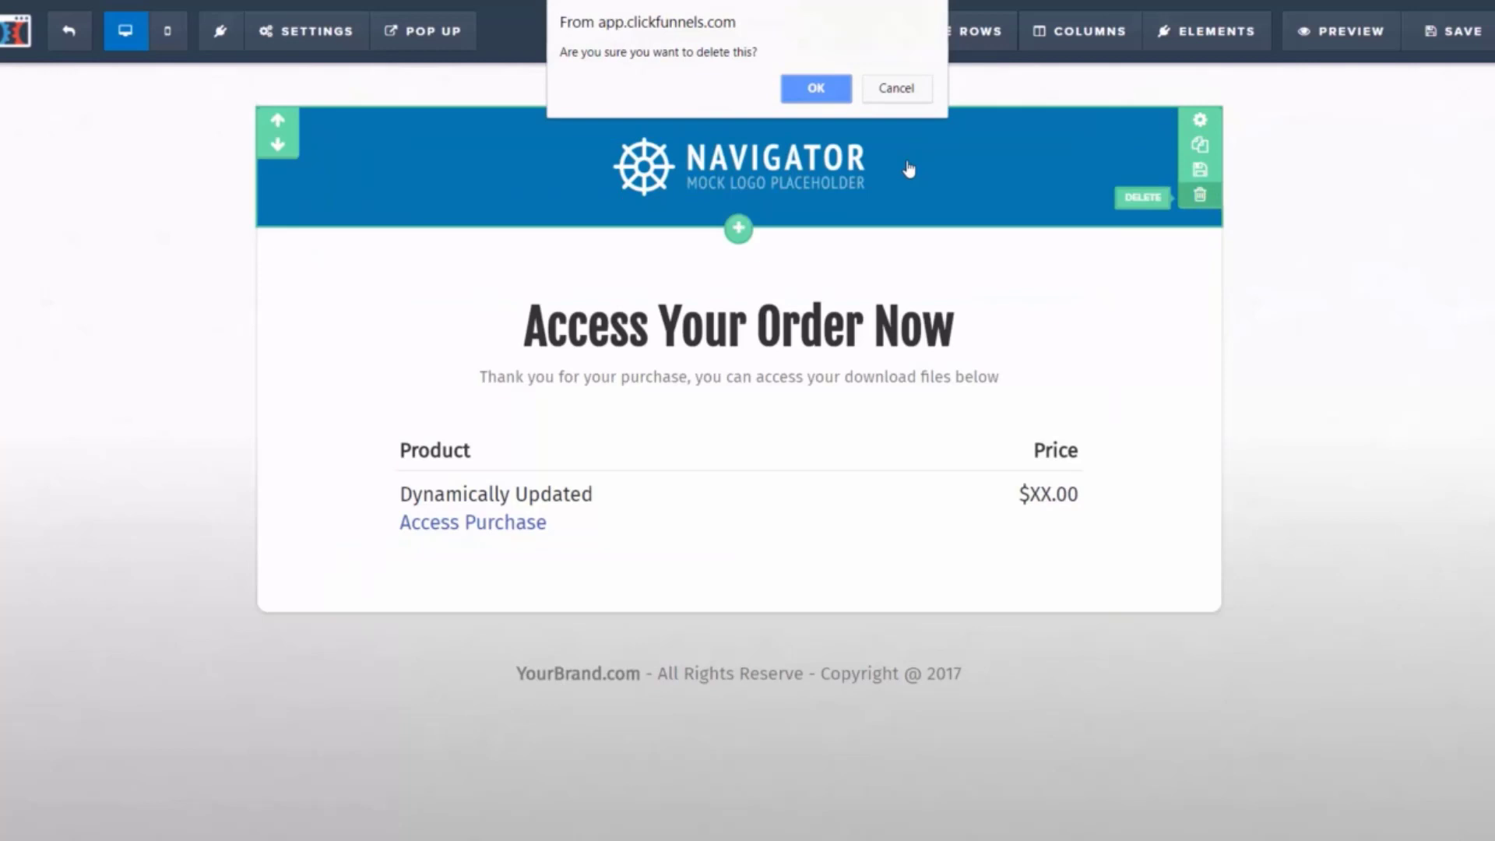
pyautogui.click(823, 97)
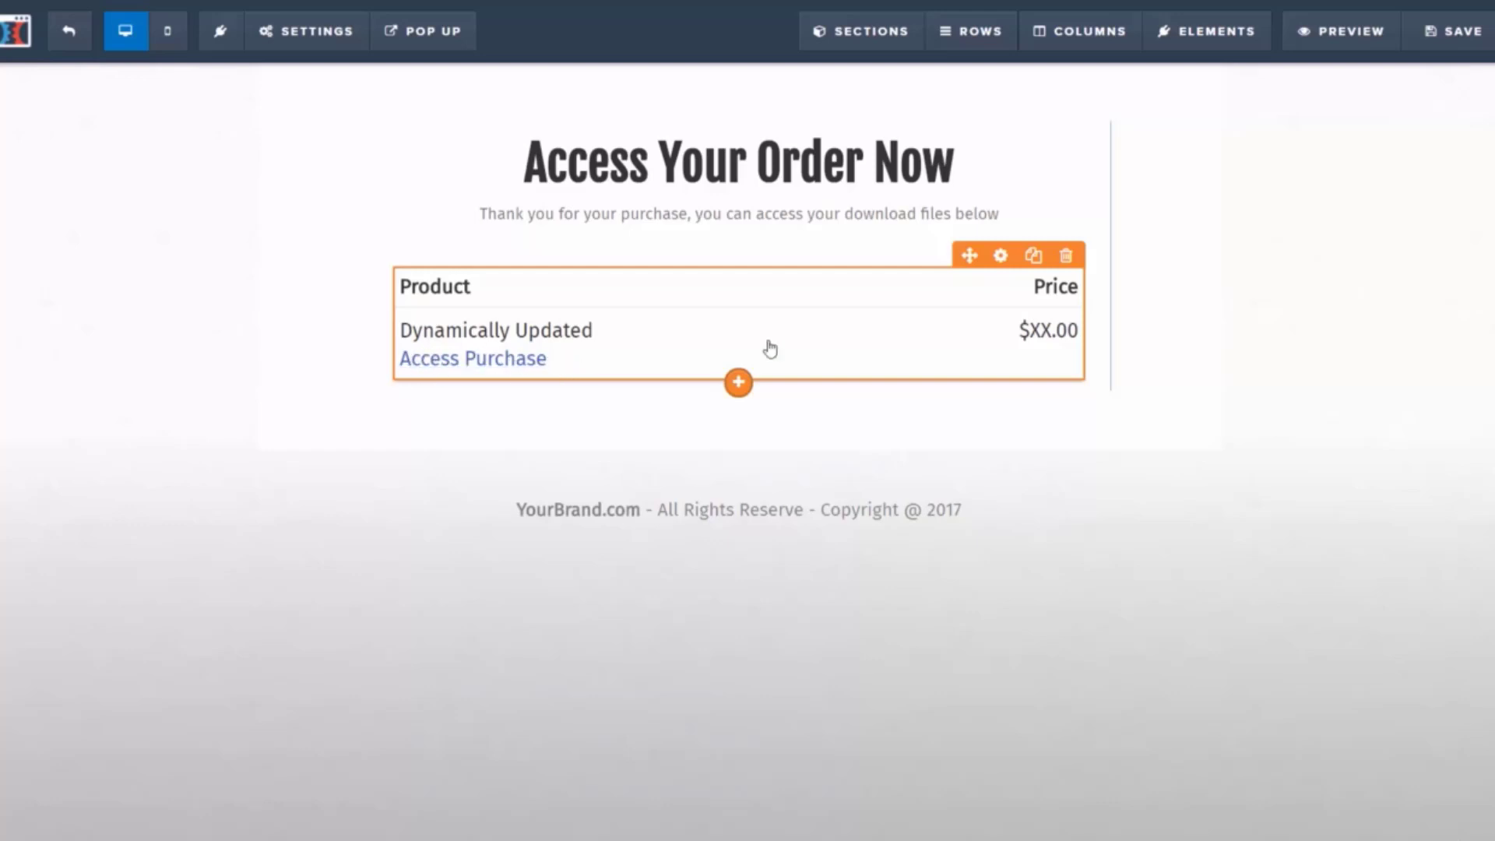
# Examine the order summary element's general, theme and advanced settings, including how the product text and Access Purchase link are configured
pyautogui.click(1001, 256)
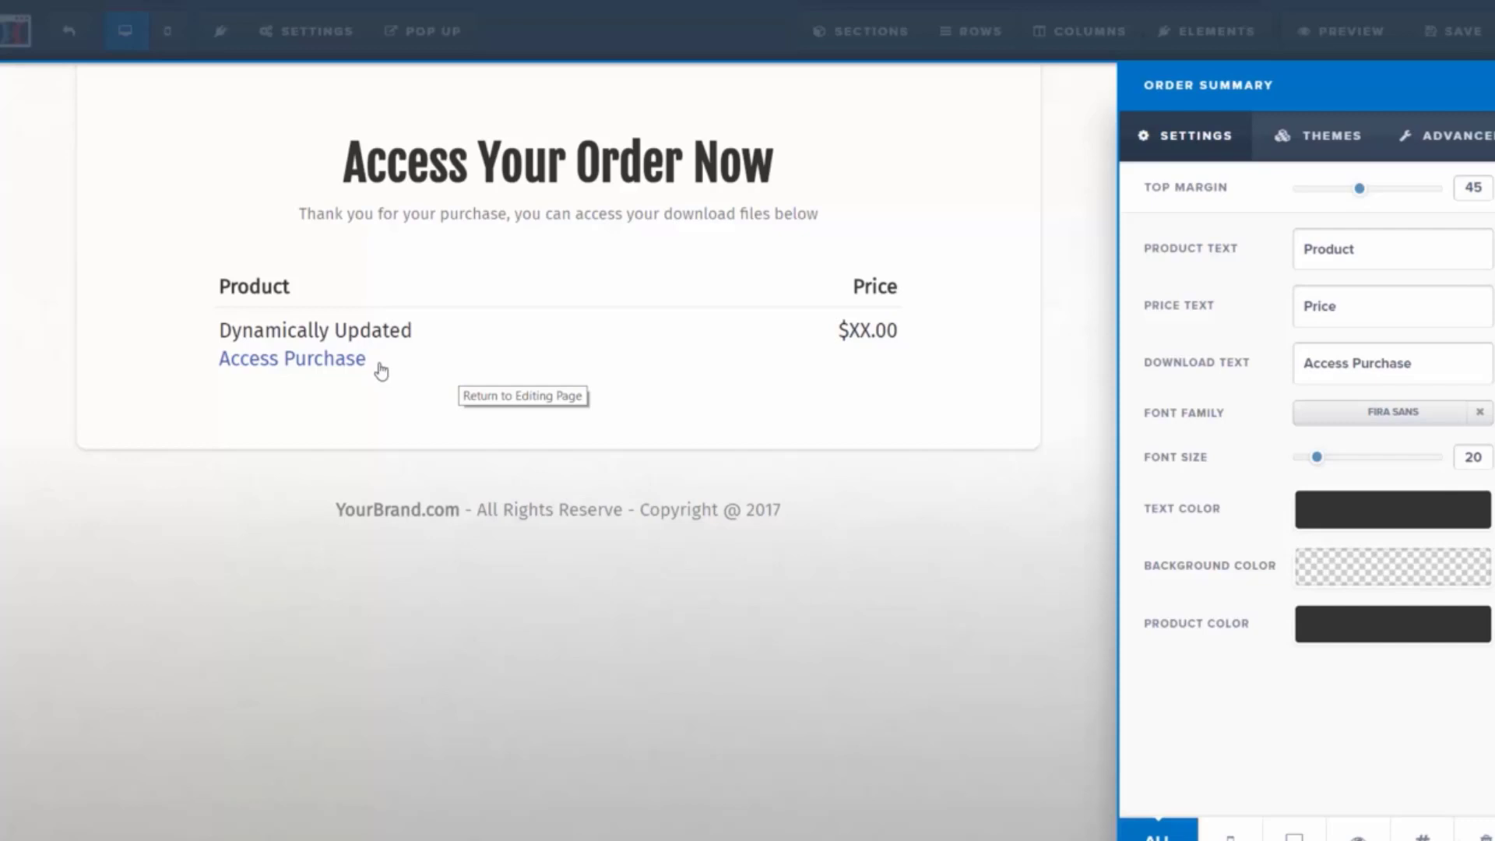
pyautogui.click(768, 516)
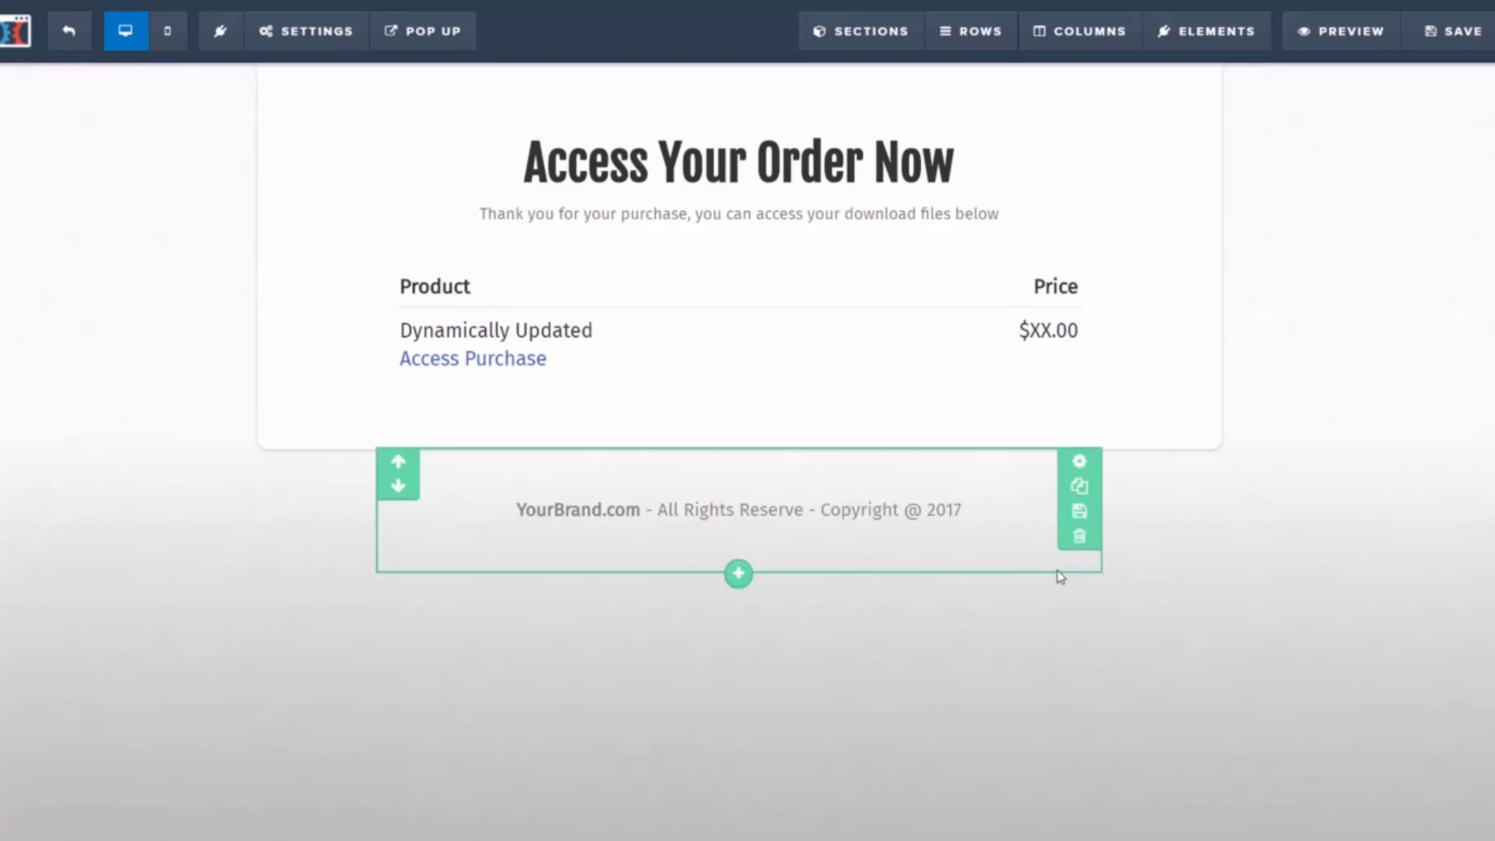
pyautogui.click(550, 366)
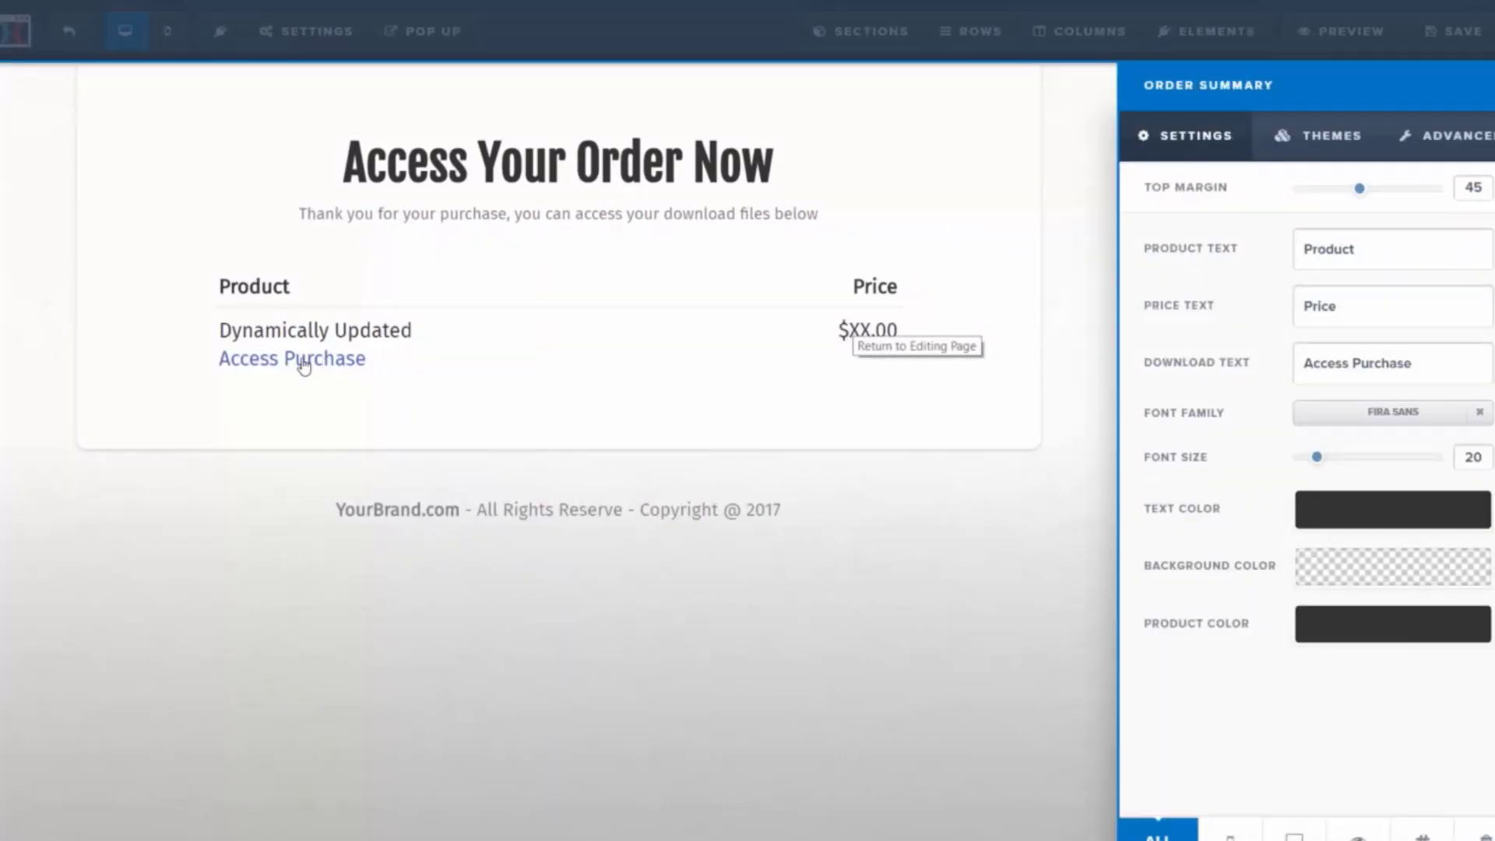
pyautogui.click(212, 366)
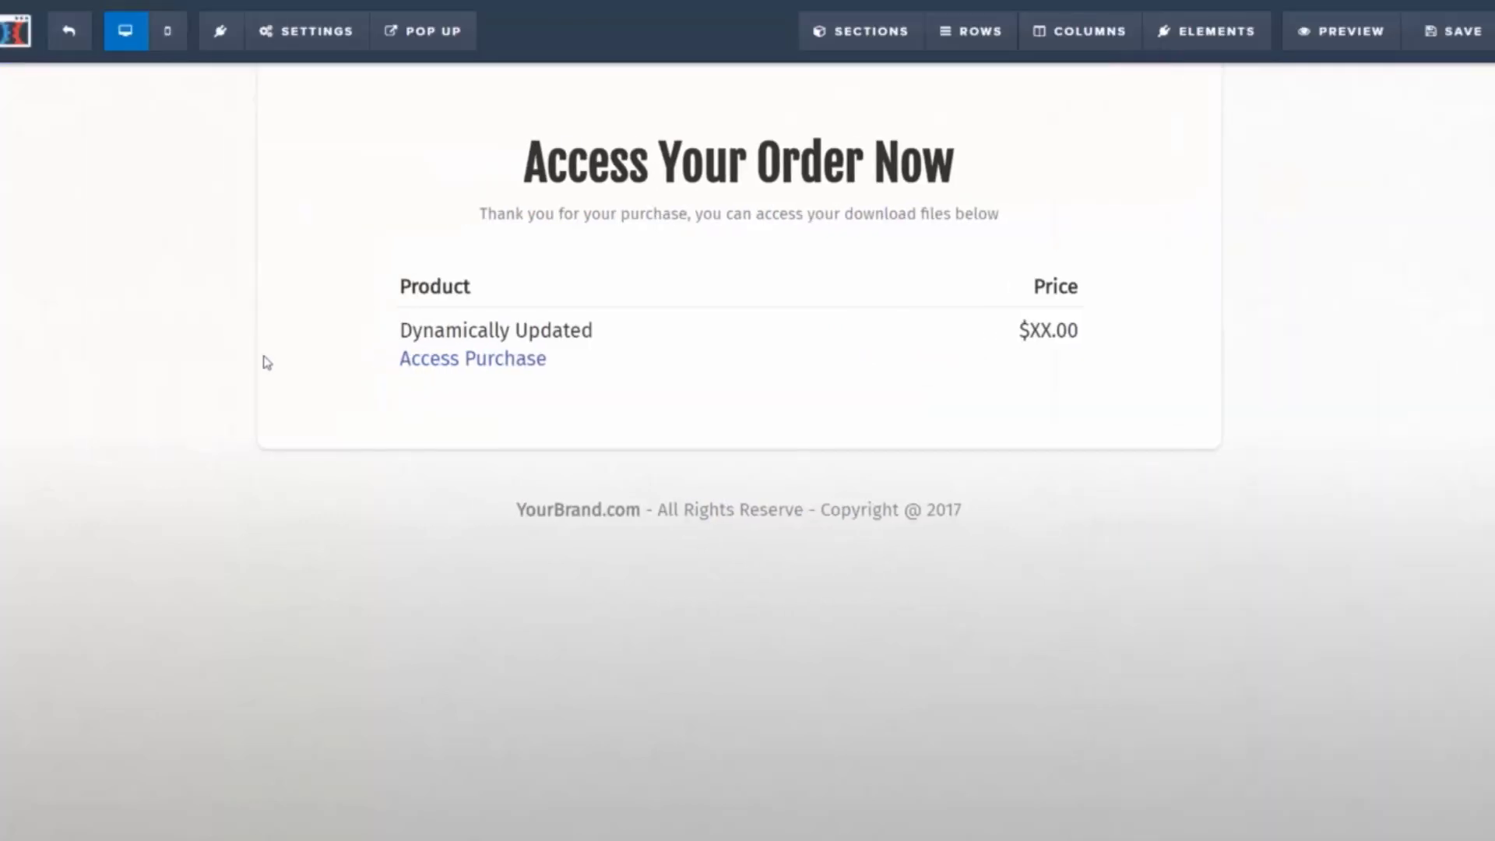
pyautogui.click(404, 336)
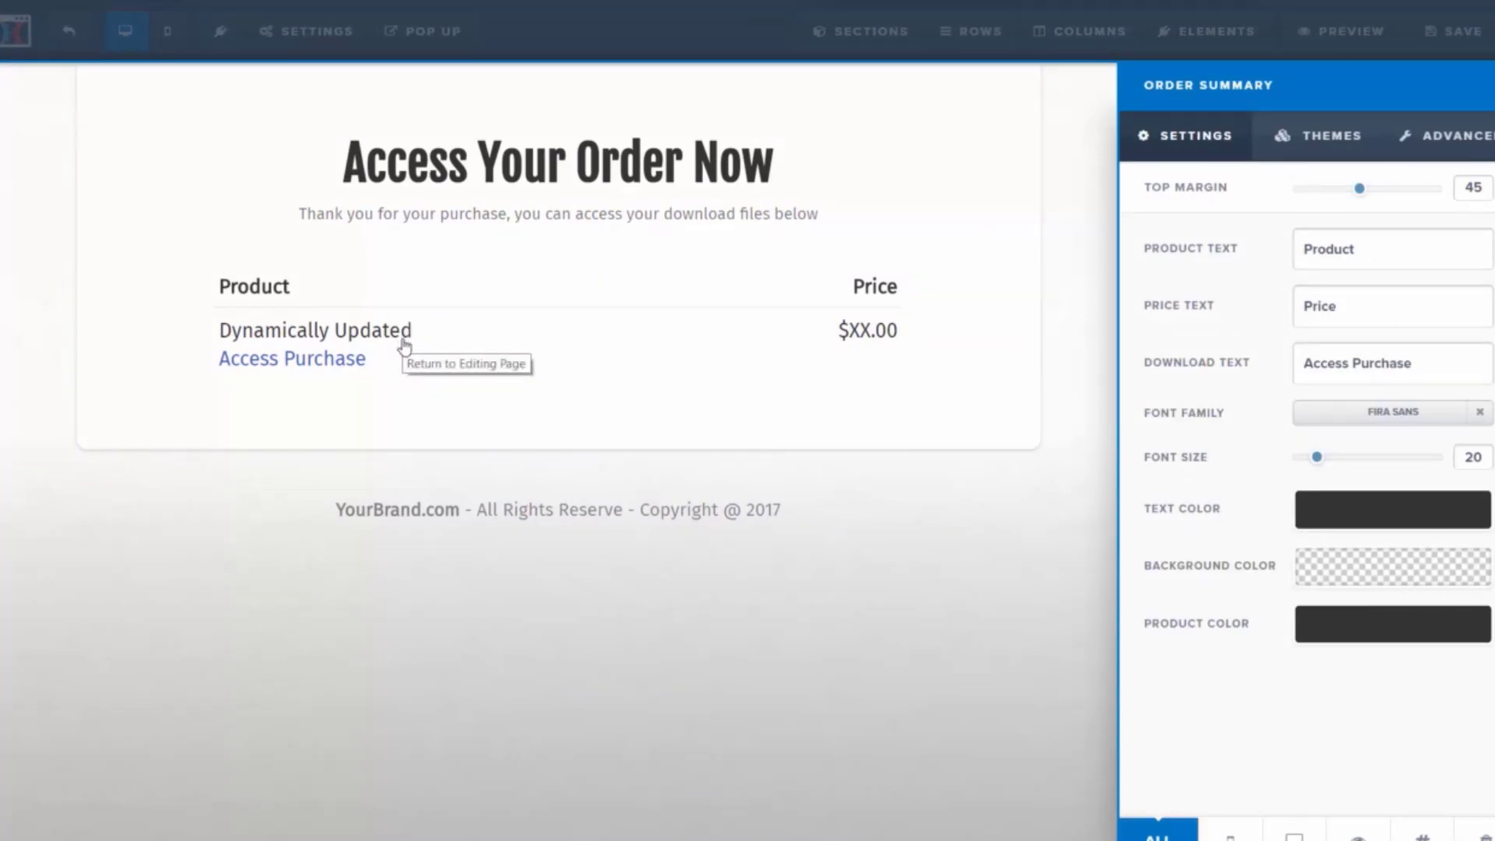
pyautogui.click(1444, 151)
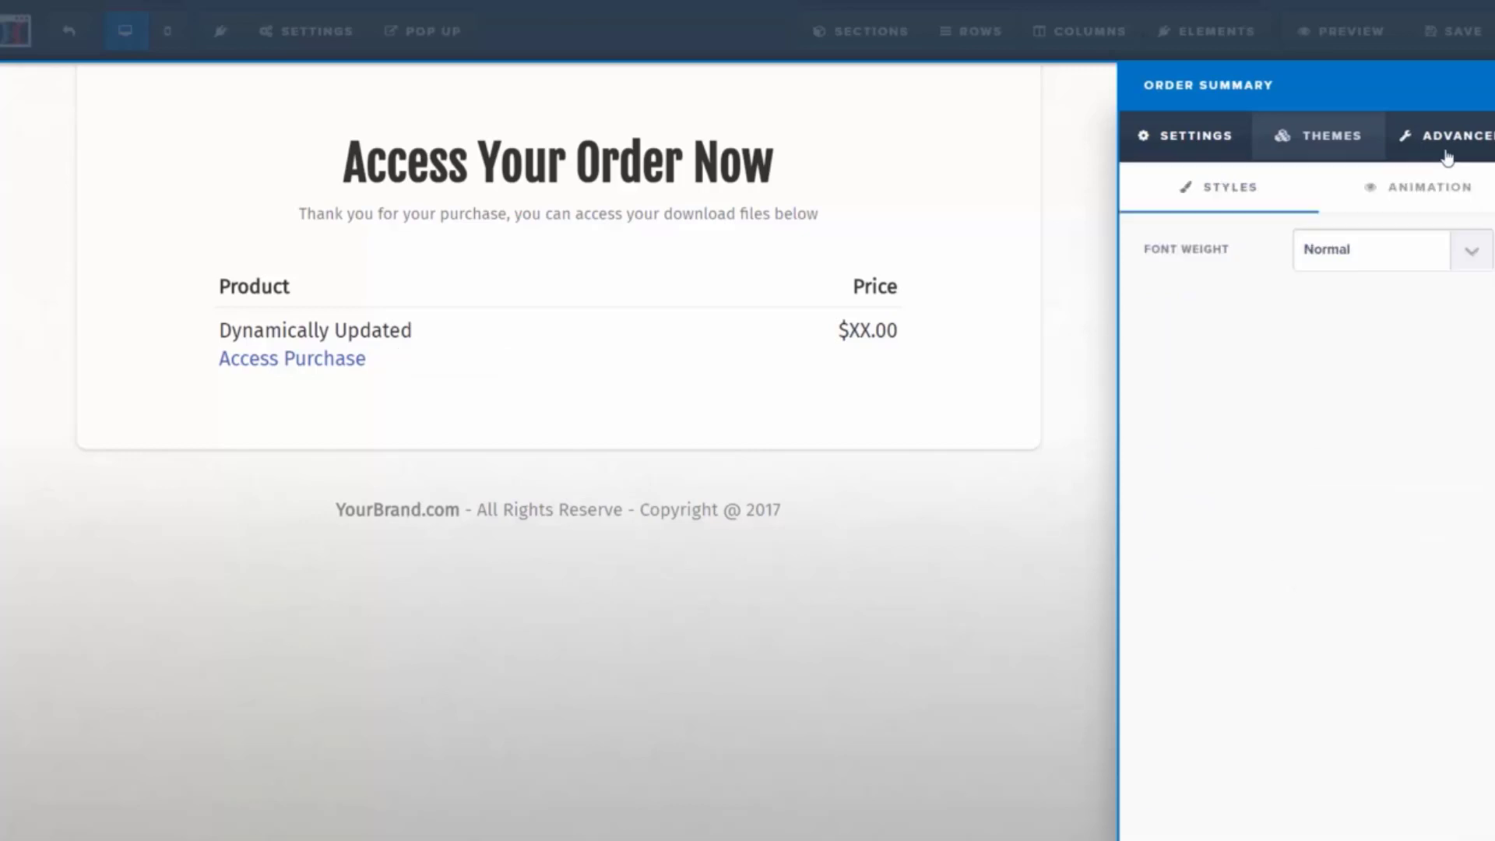
pyautogui.click(1347, 147)
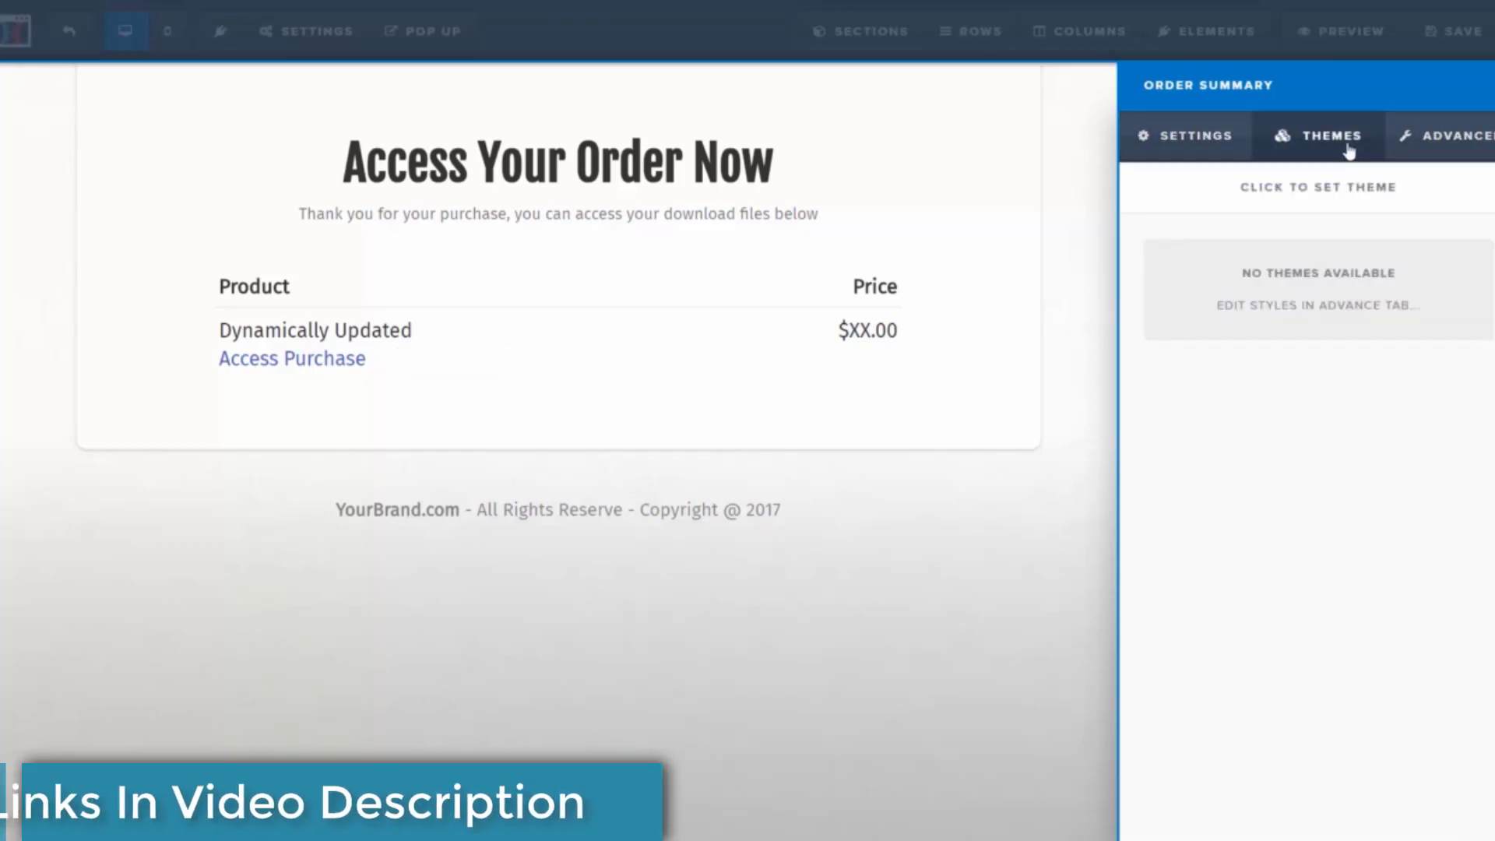
pyautogui.click(508, 343)
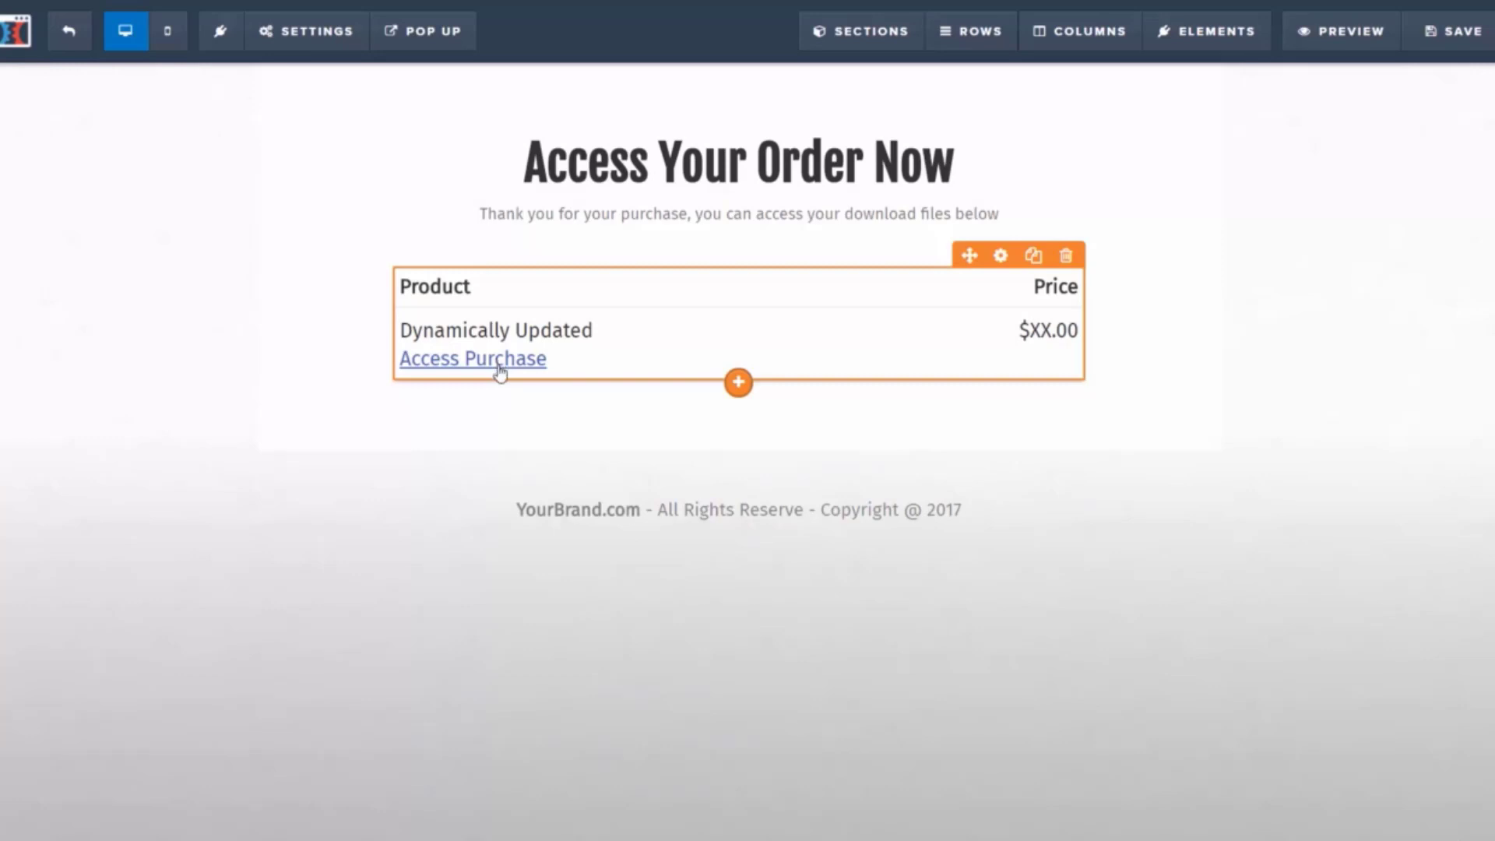
pyautogui.click(541, 373)
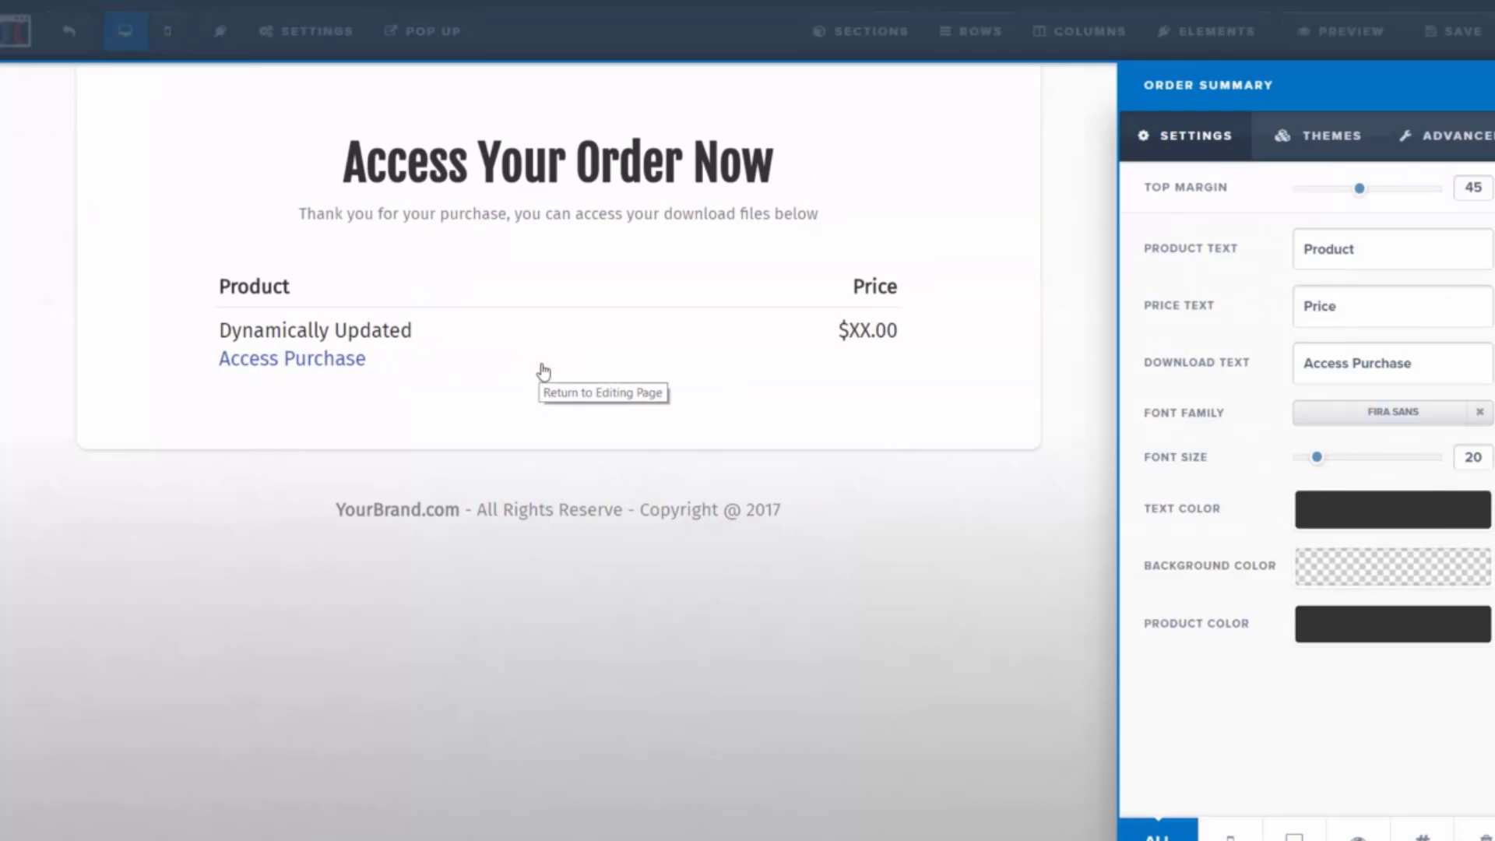
pyautogui.click(561, 364)
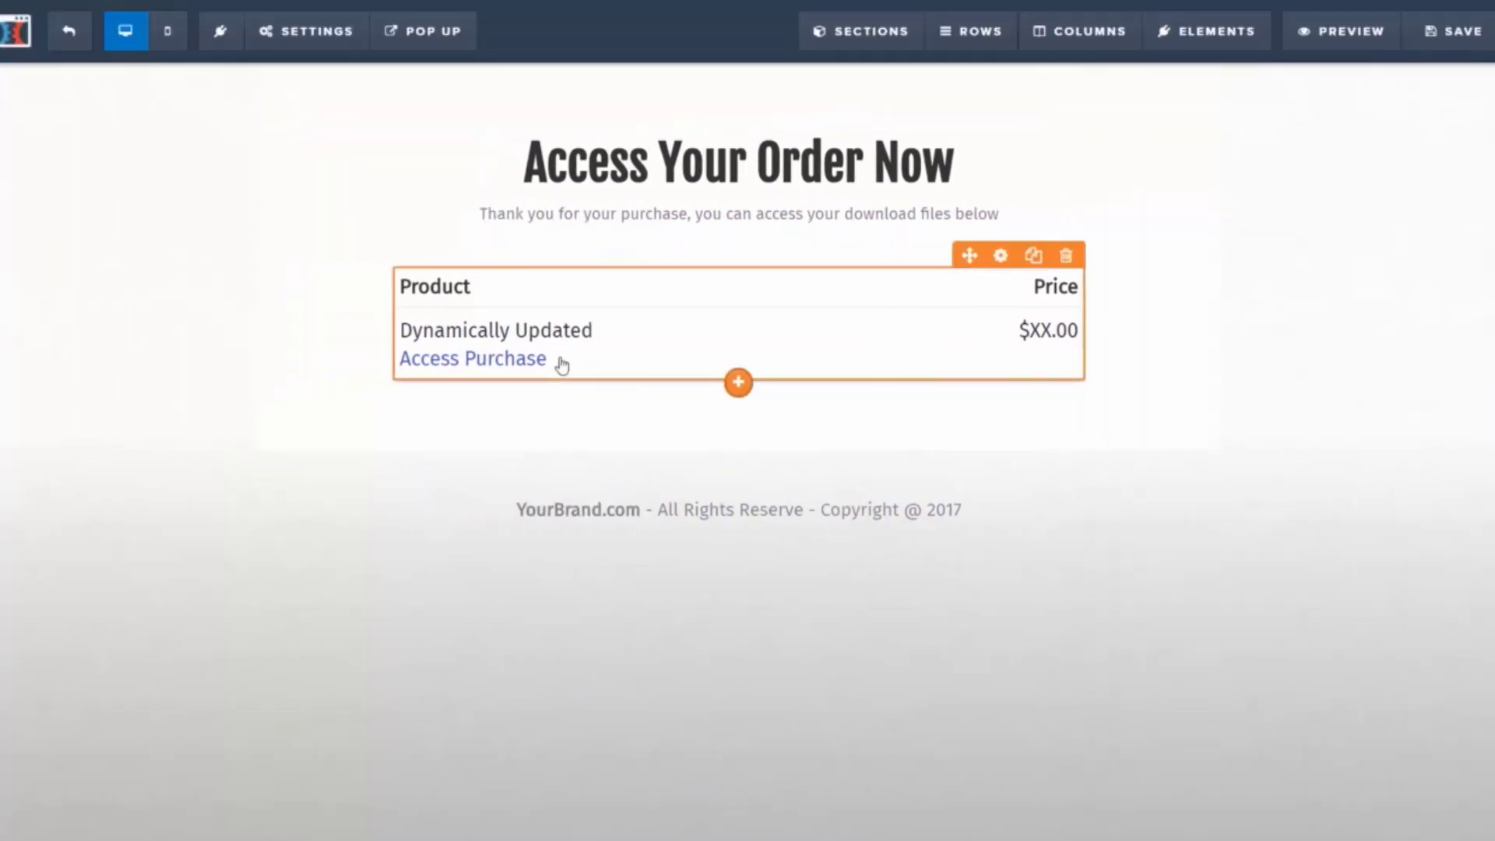
pyautogui.click(1000, 257)
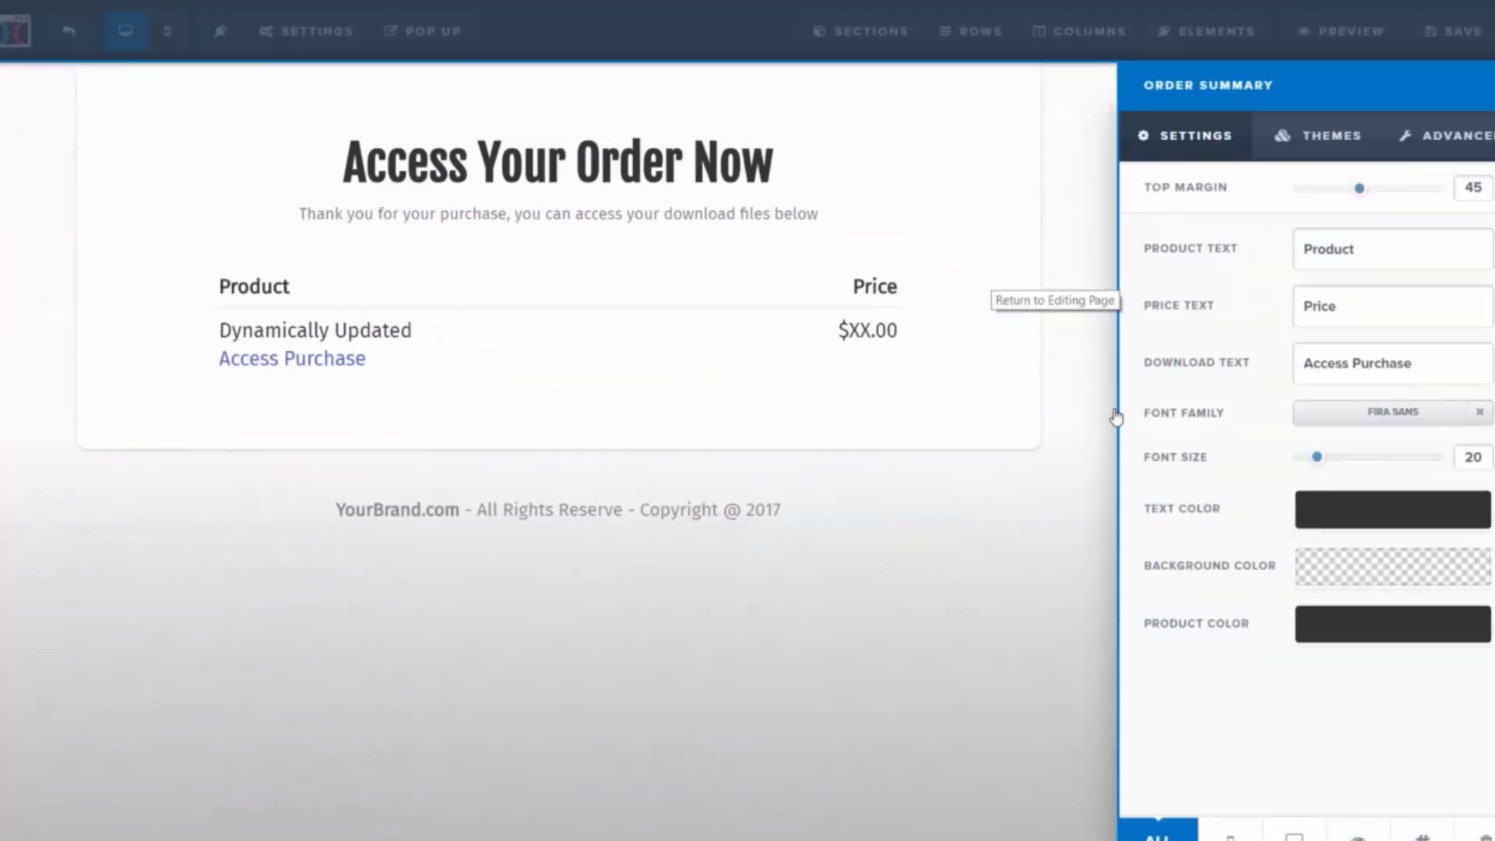